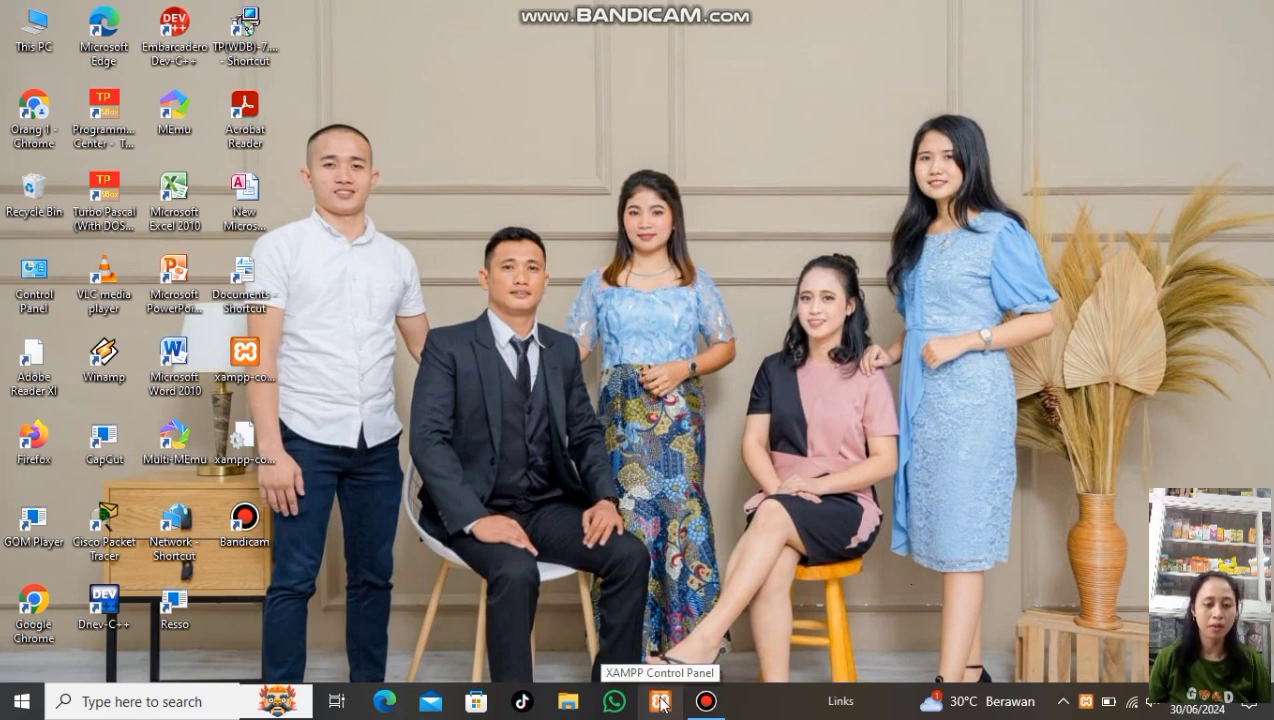
Start Apache, MySQL and FileZilla in XAMPP Control Panel, then minimize the panel
left_click(660, 702)
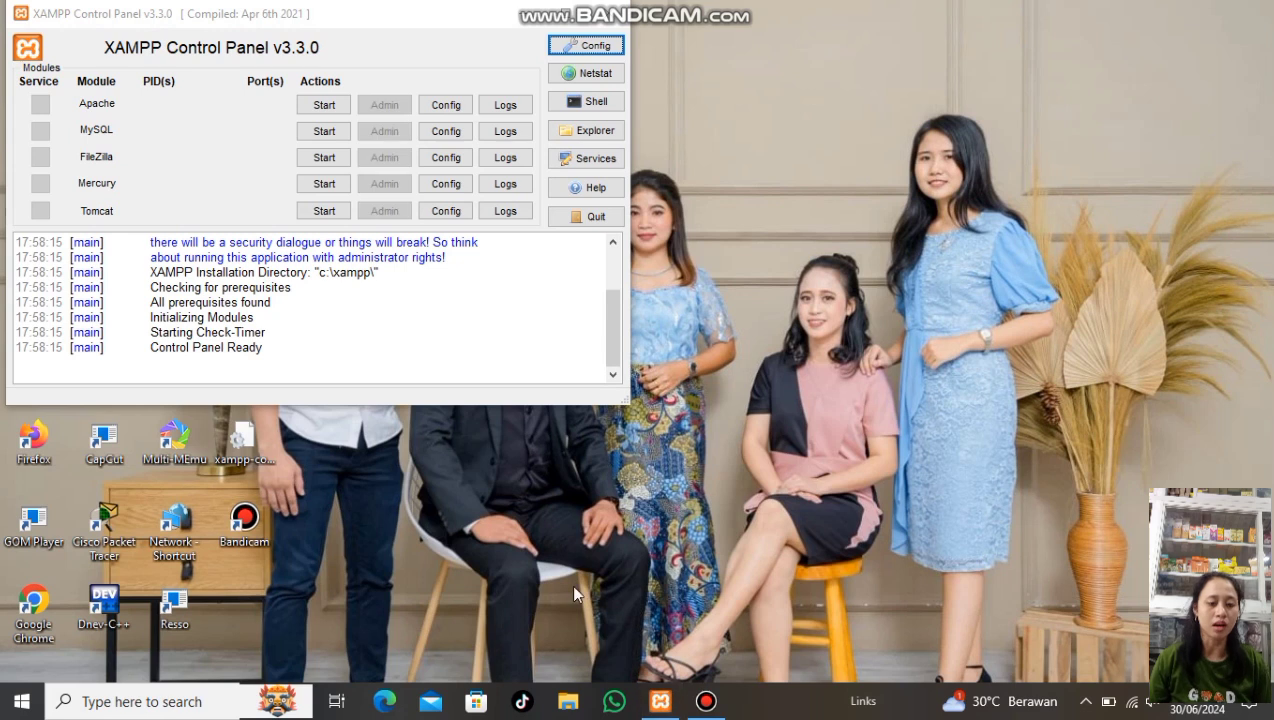
left_click(346, 114)
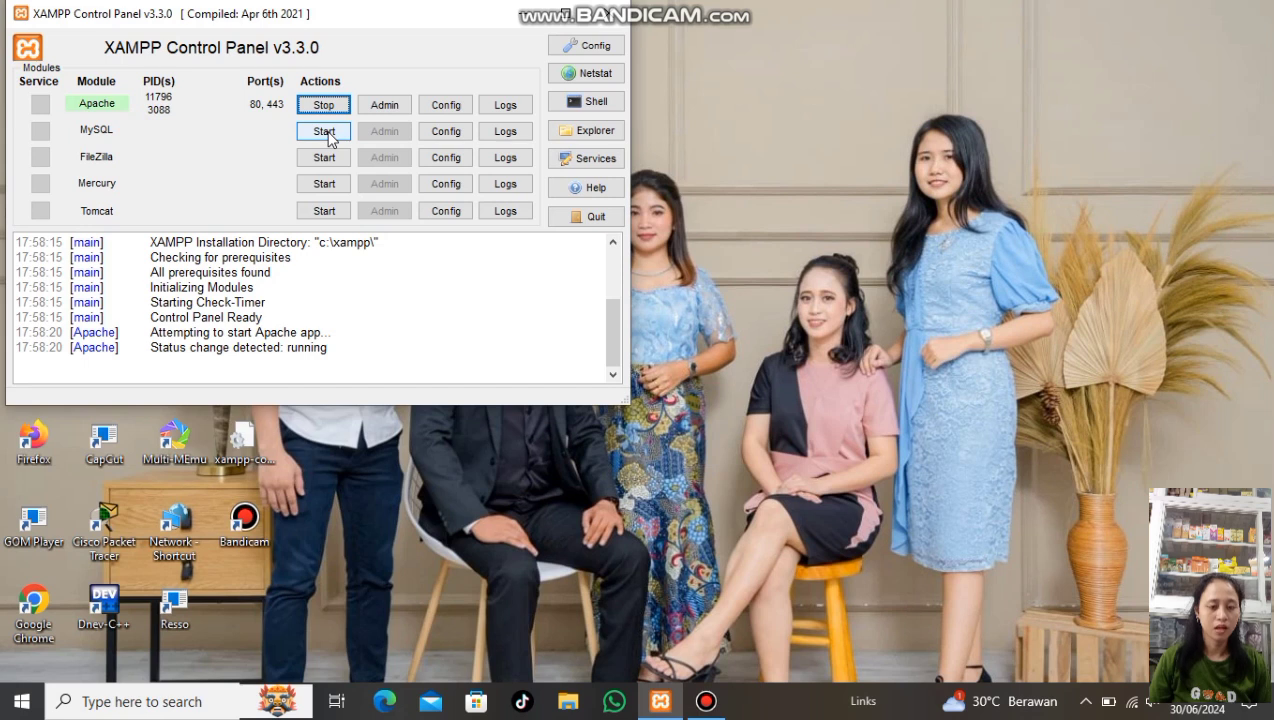
left_click(333, 156)
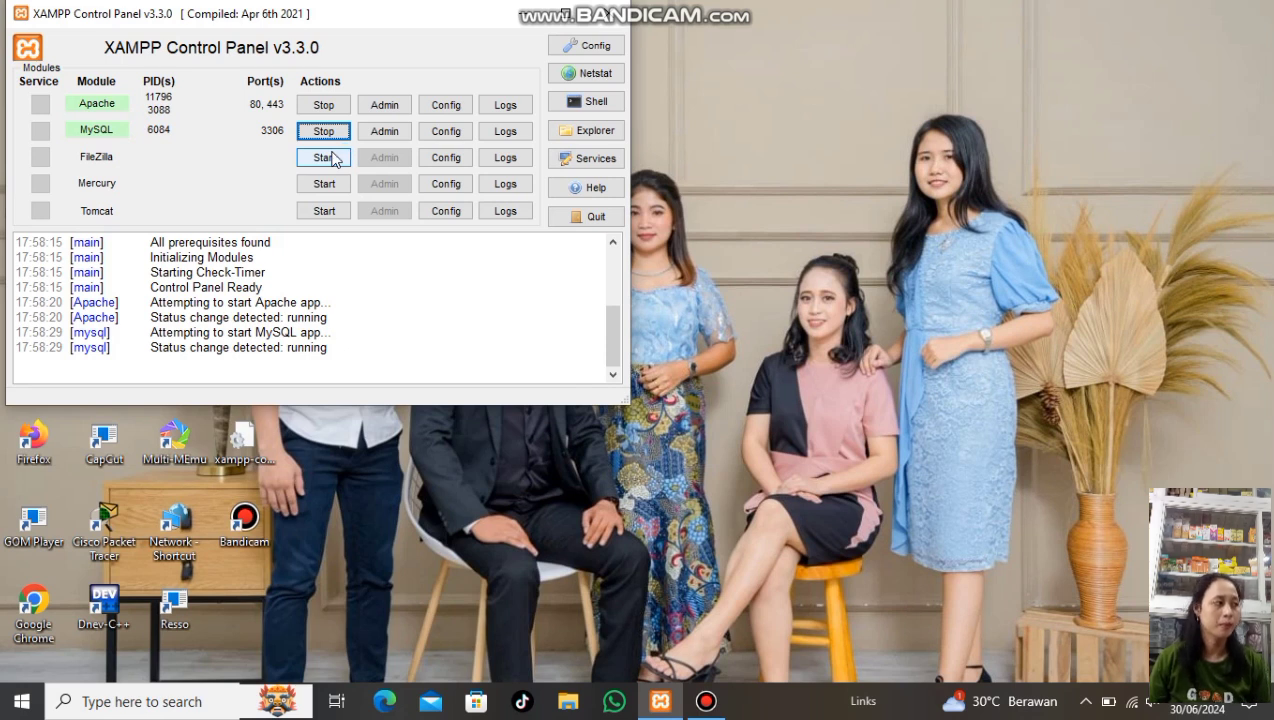
left_click(333, 156)
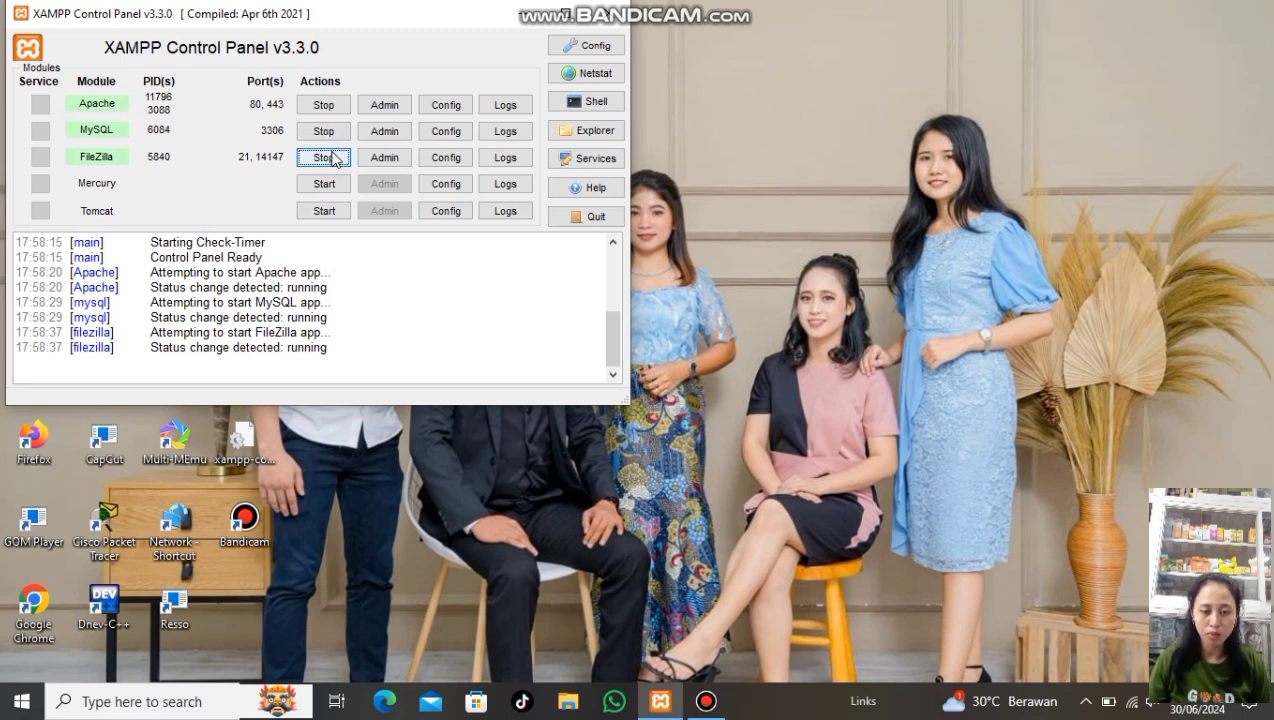
left_click(535, 14)
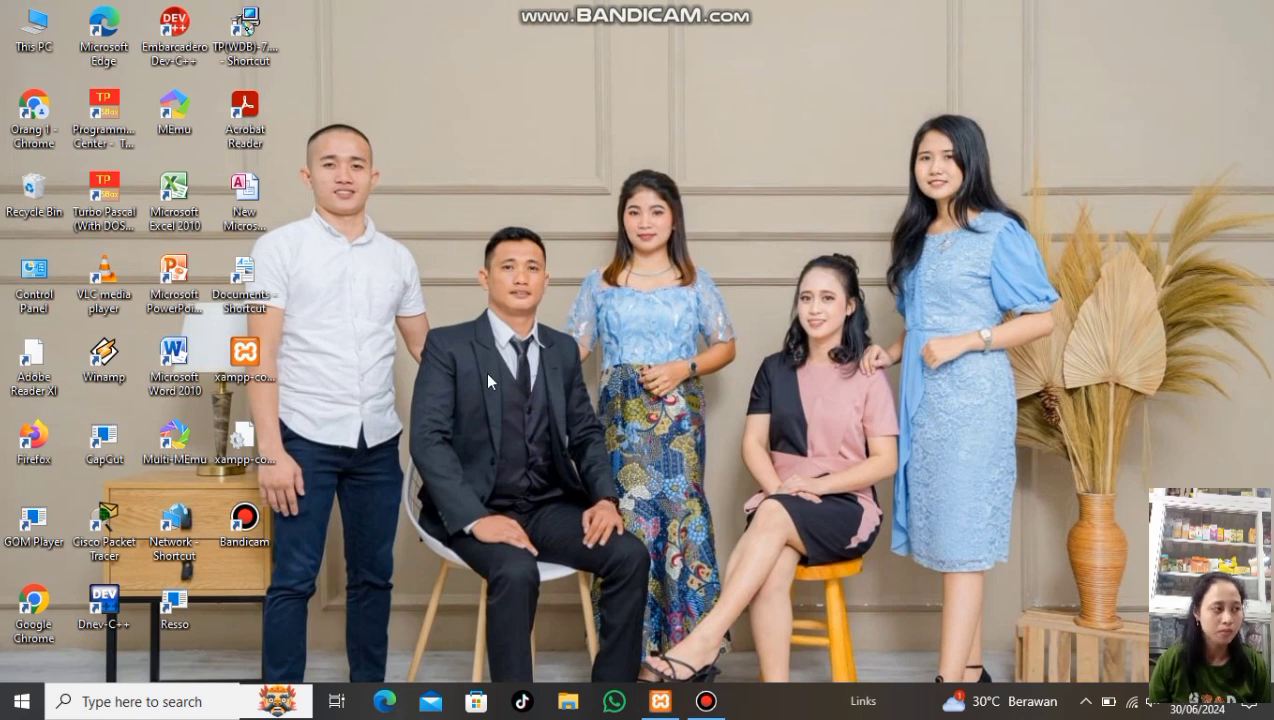
Open localhost/phpmyadmin in Edge to reach the Databases page
left_click(386, 701)
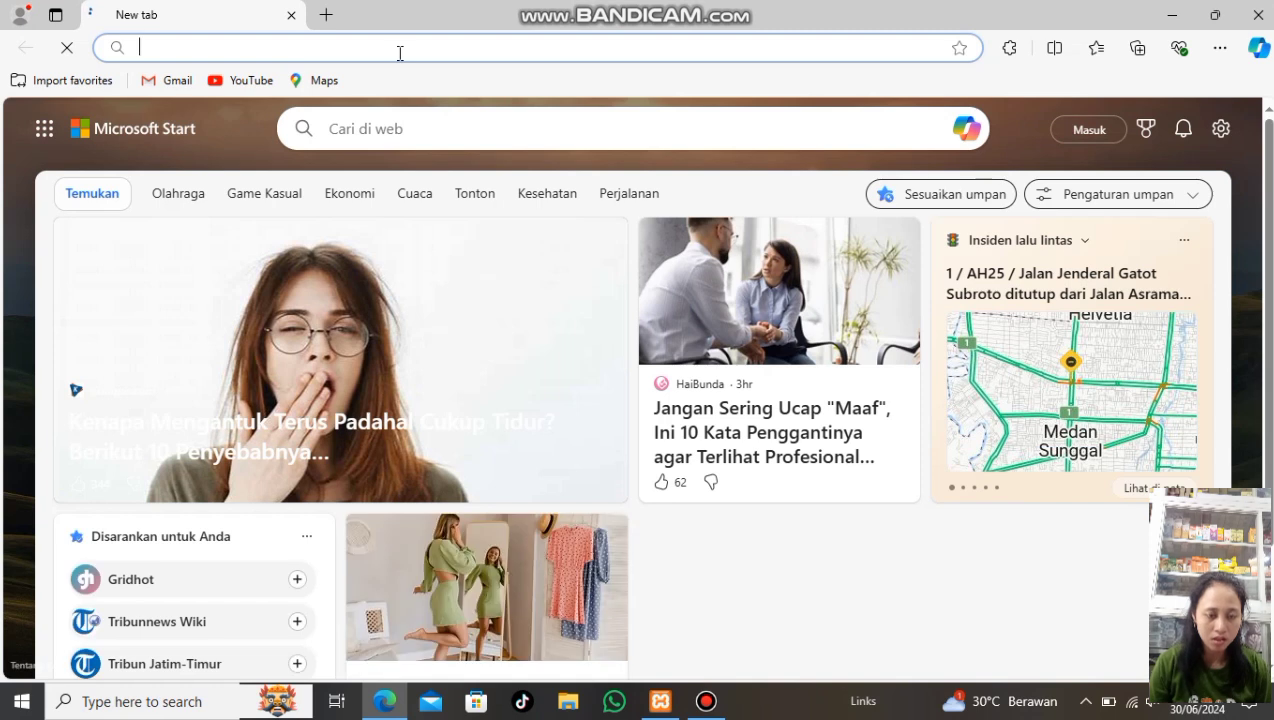
type("LO")
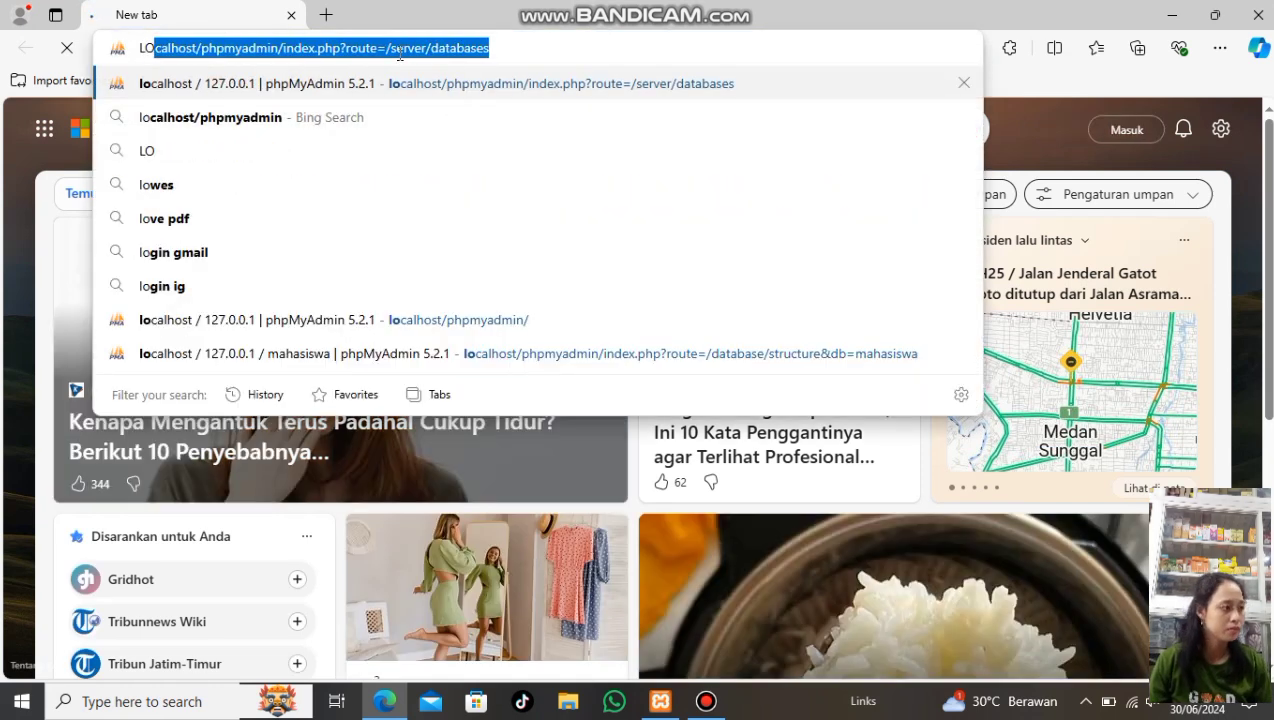
key("Return")
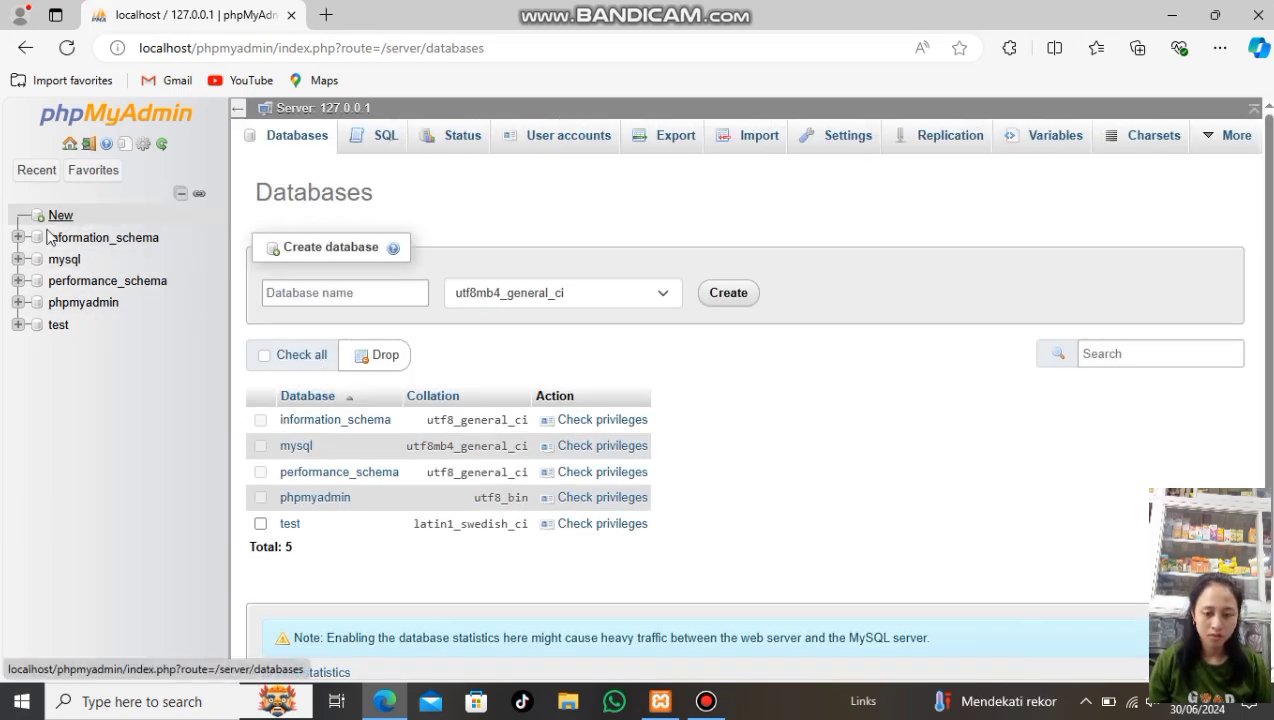
Create a new database named Perpustakaan
left_click(44, 216)
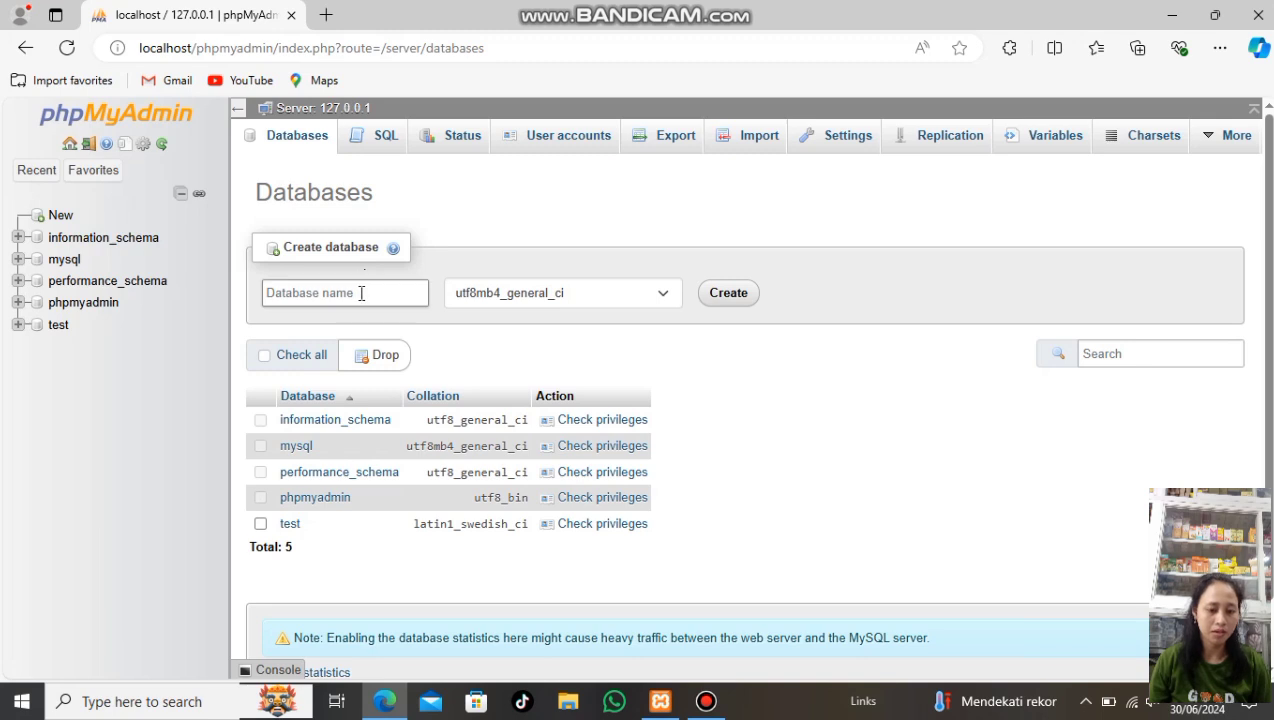
left_click(361, 292)
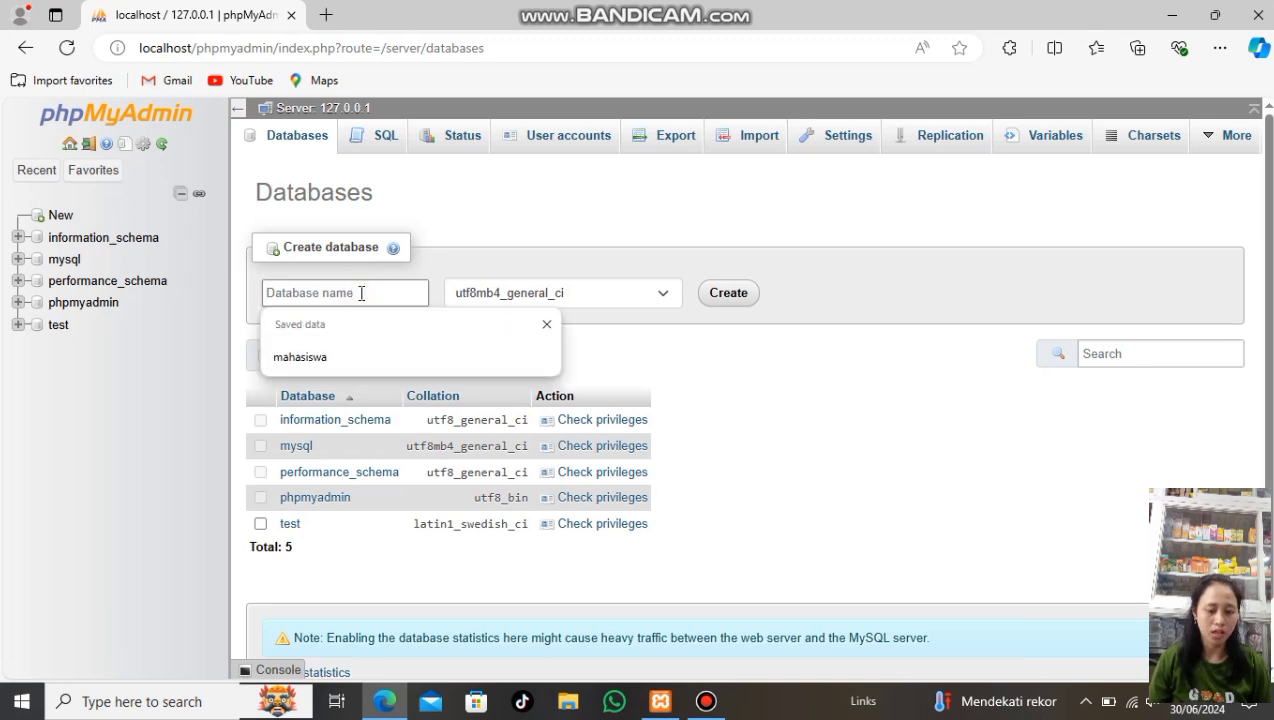
type("P")
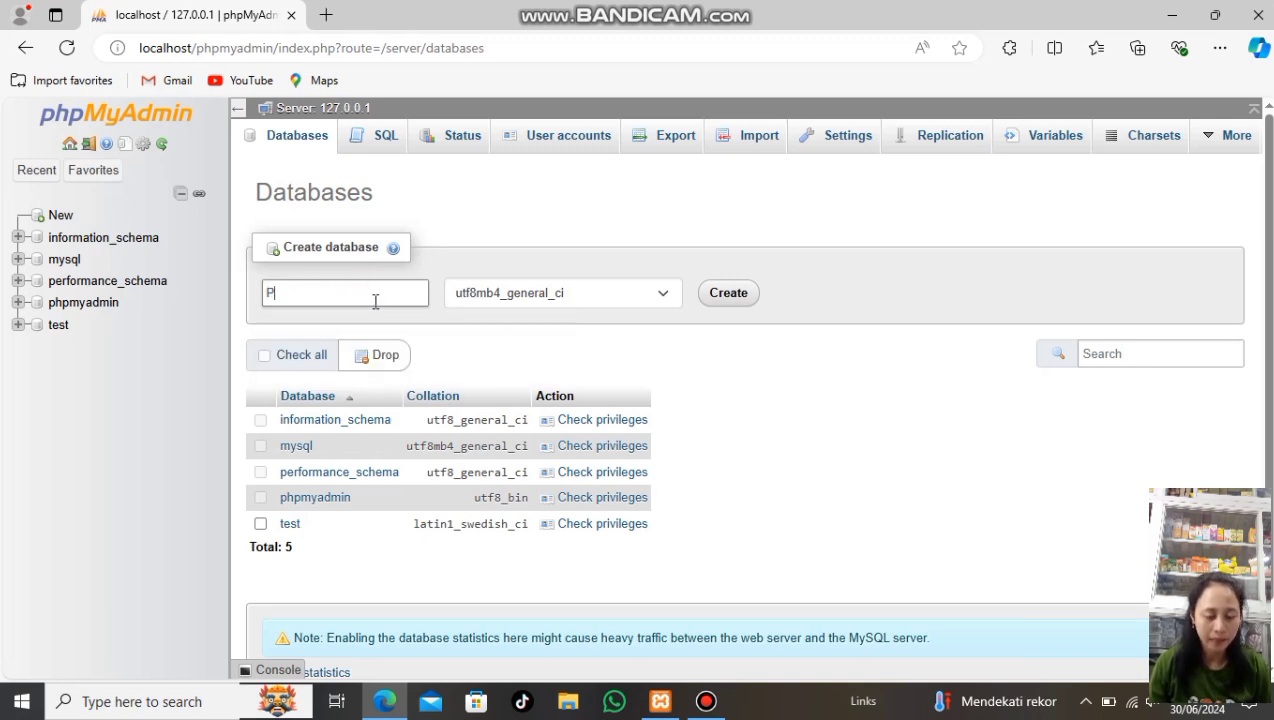
type("er")
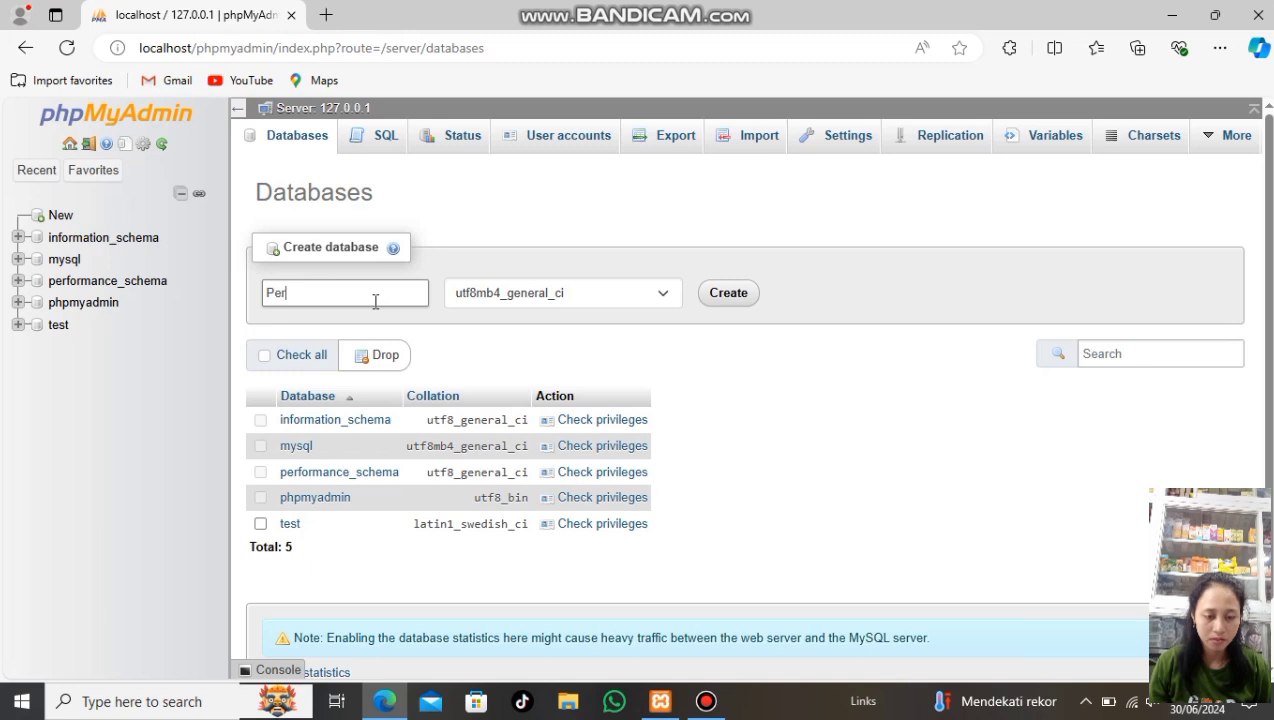
type("pust")
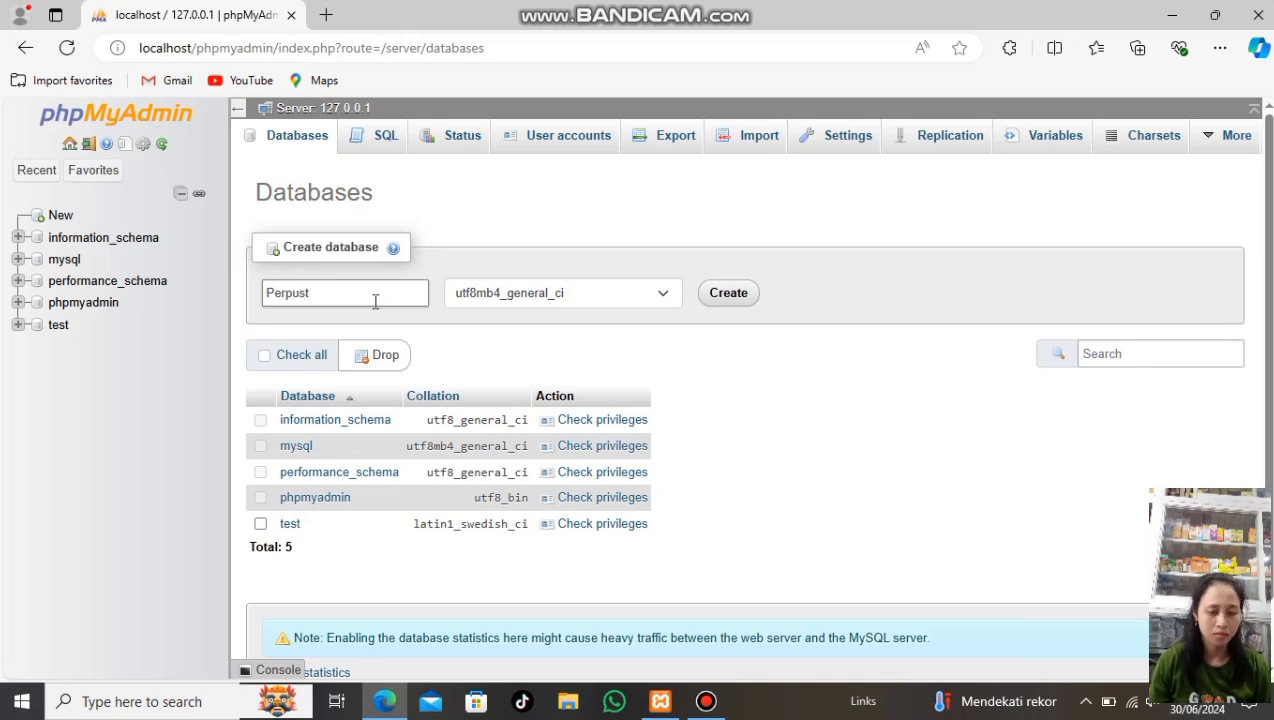
type("akaan")
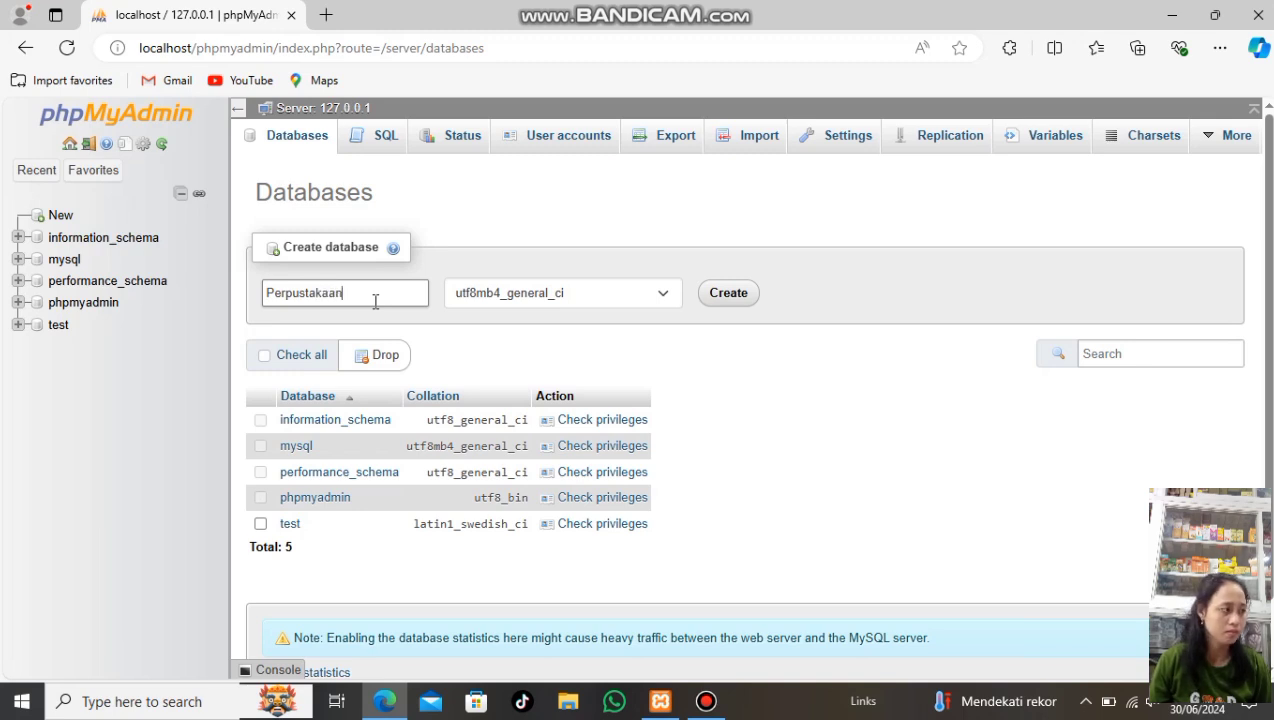
left_click(730, 294)
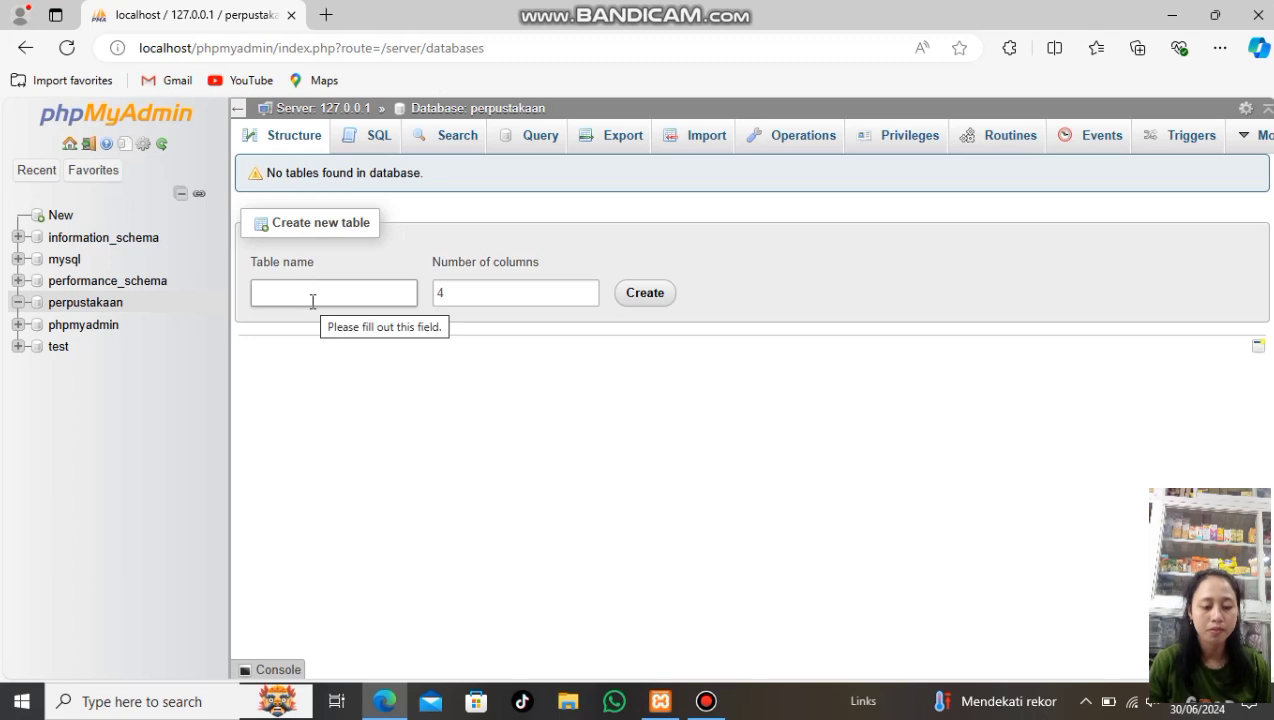
In perpustakaan, create a table named Buku with 5 columns
left_click(104, 304)
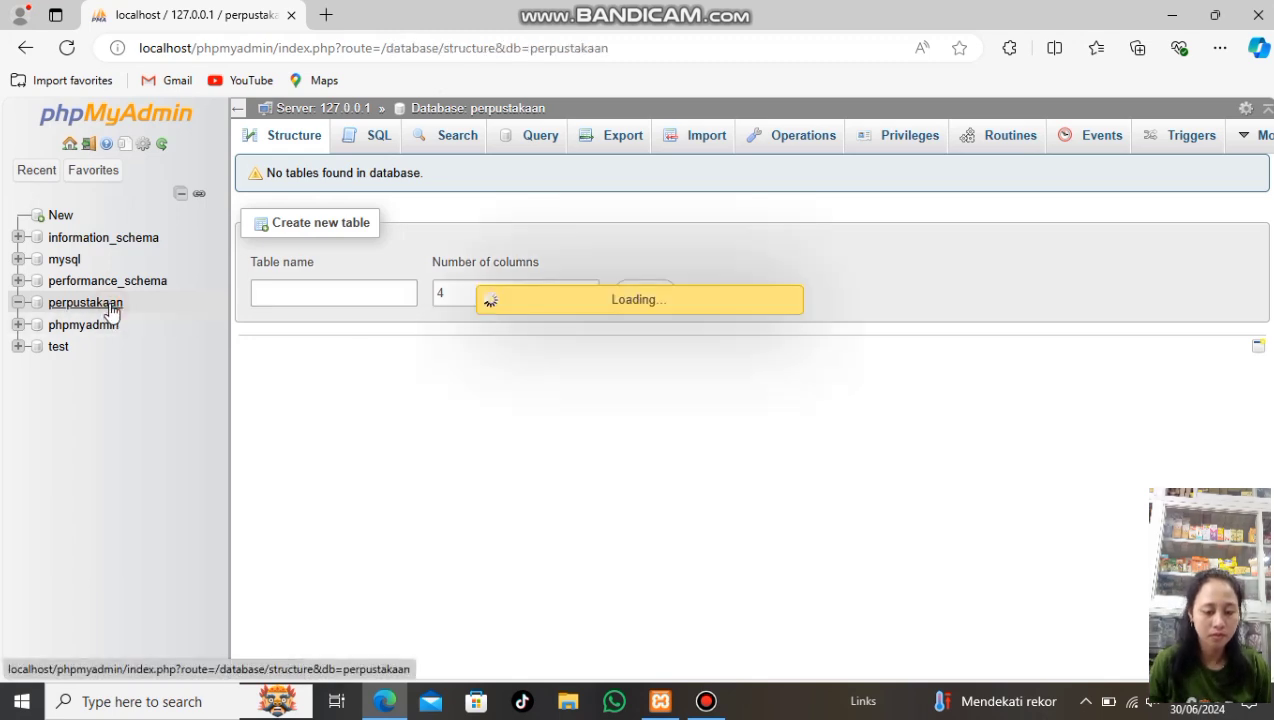
left_click(280, 289)
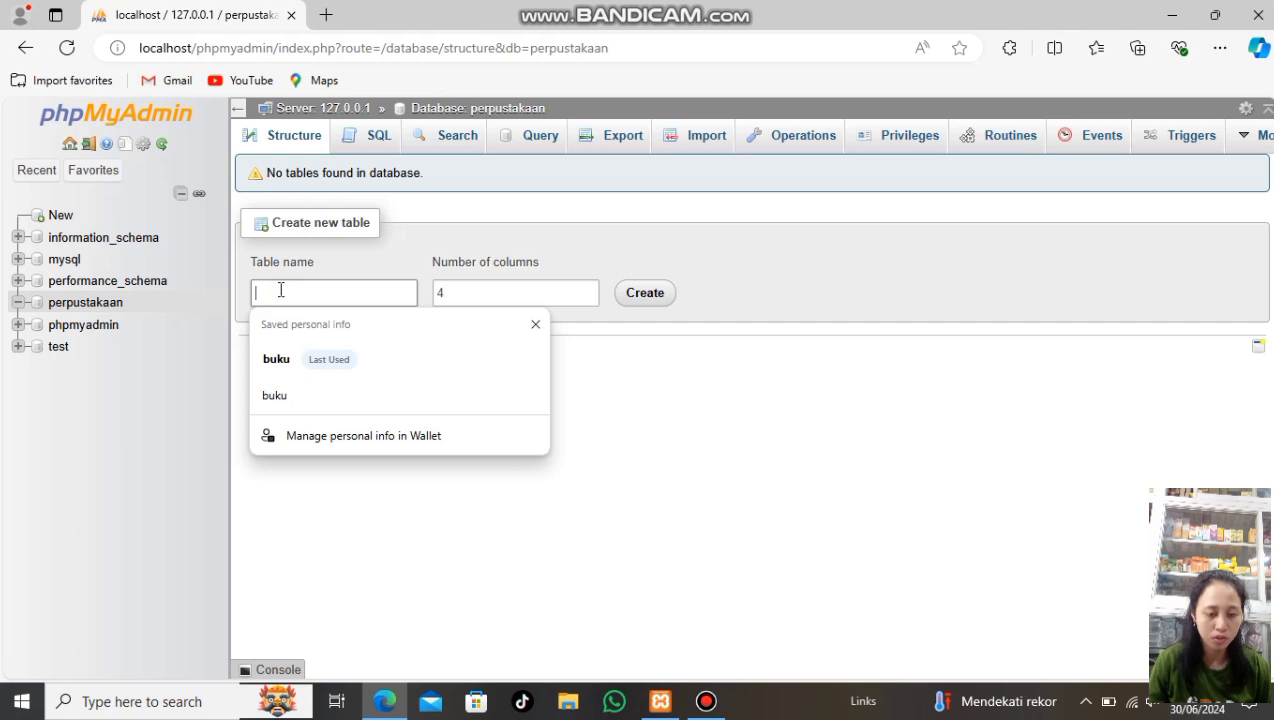
type("Buku")
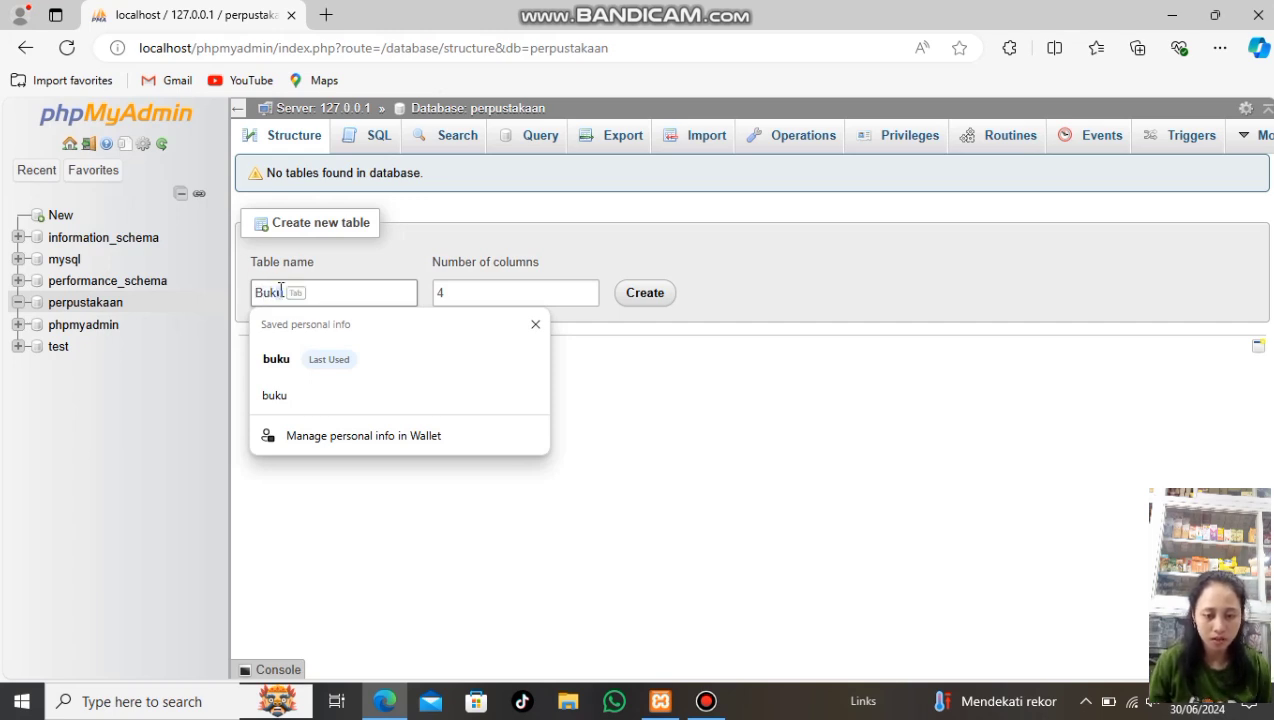
left_click(588, 288)
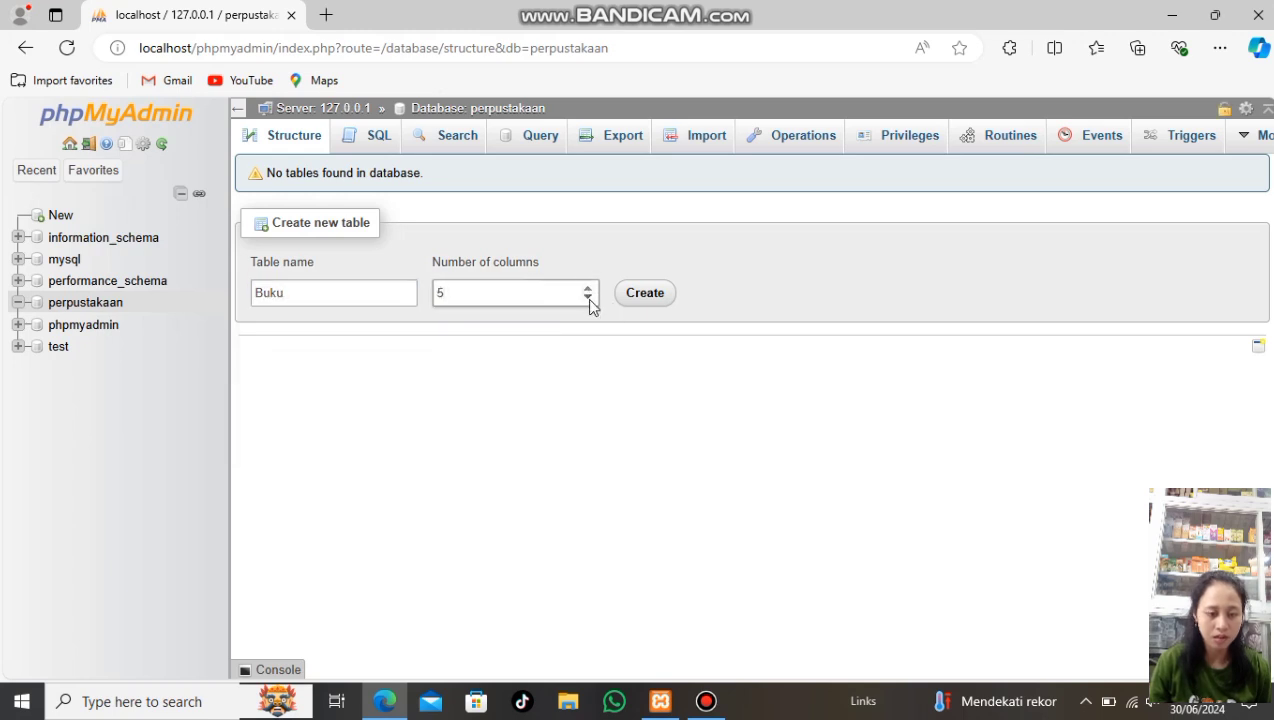
left_click(643, 295)
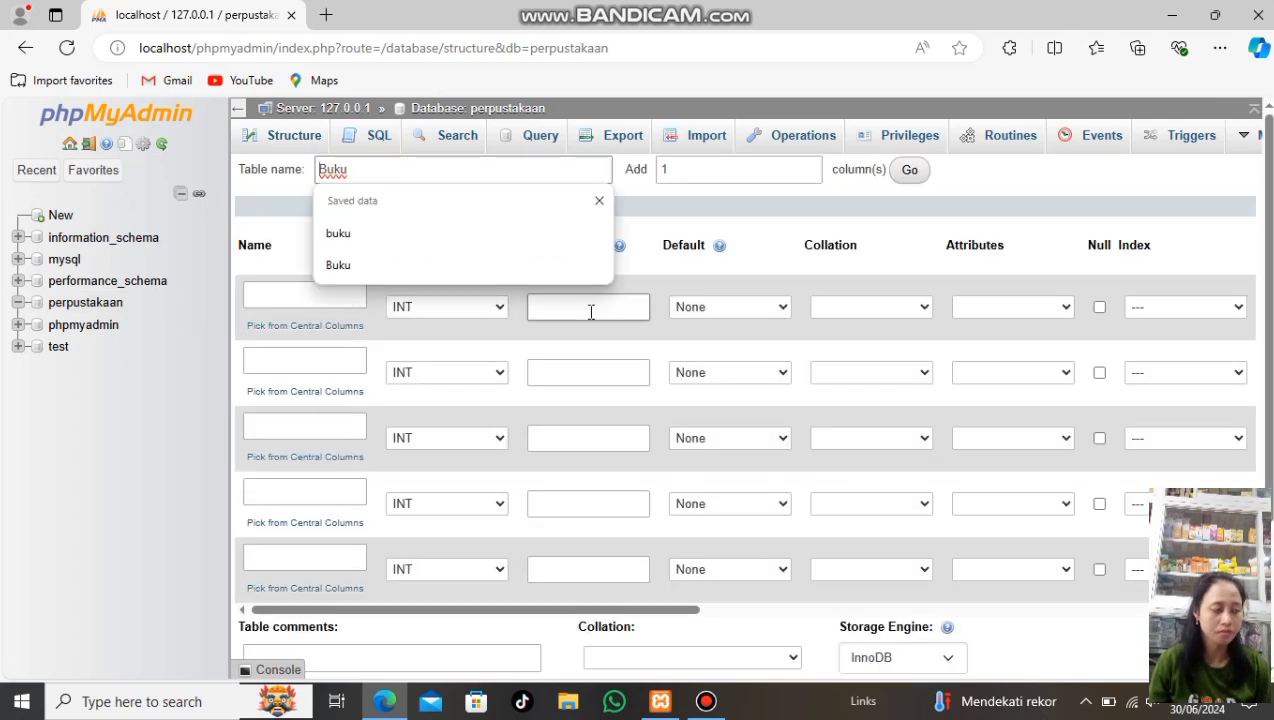
Name the first Buku column Id_Buku and make it an auto-increment PRIMARY key
left_click(756, 198)
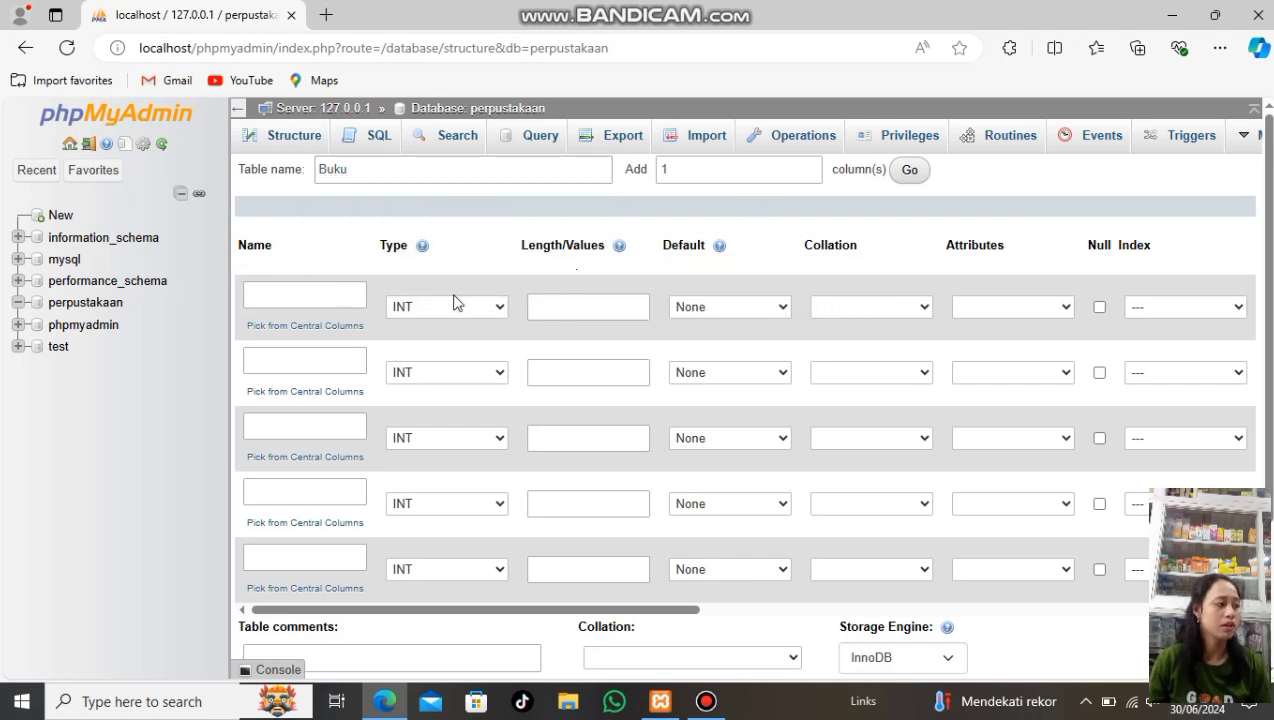
left_click(338, 290)
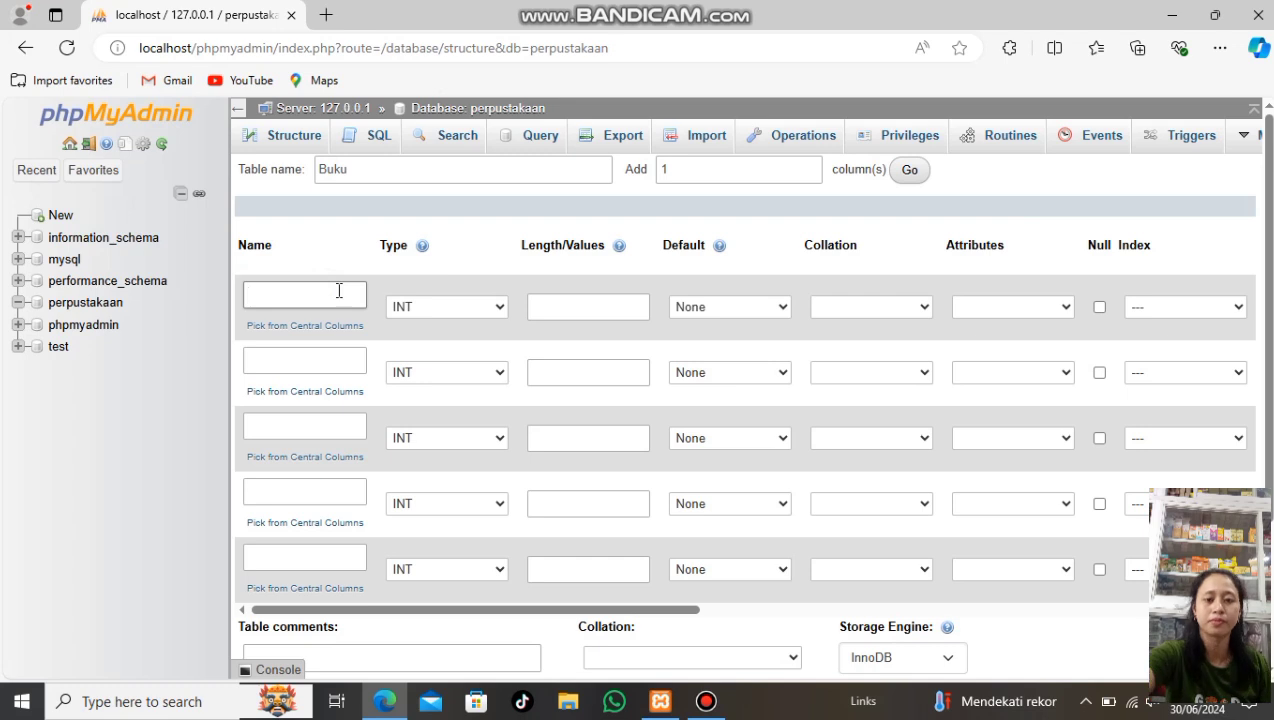
type("Id")
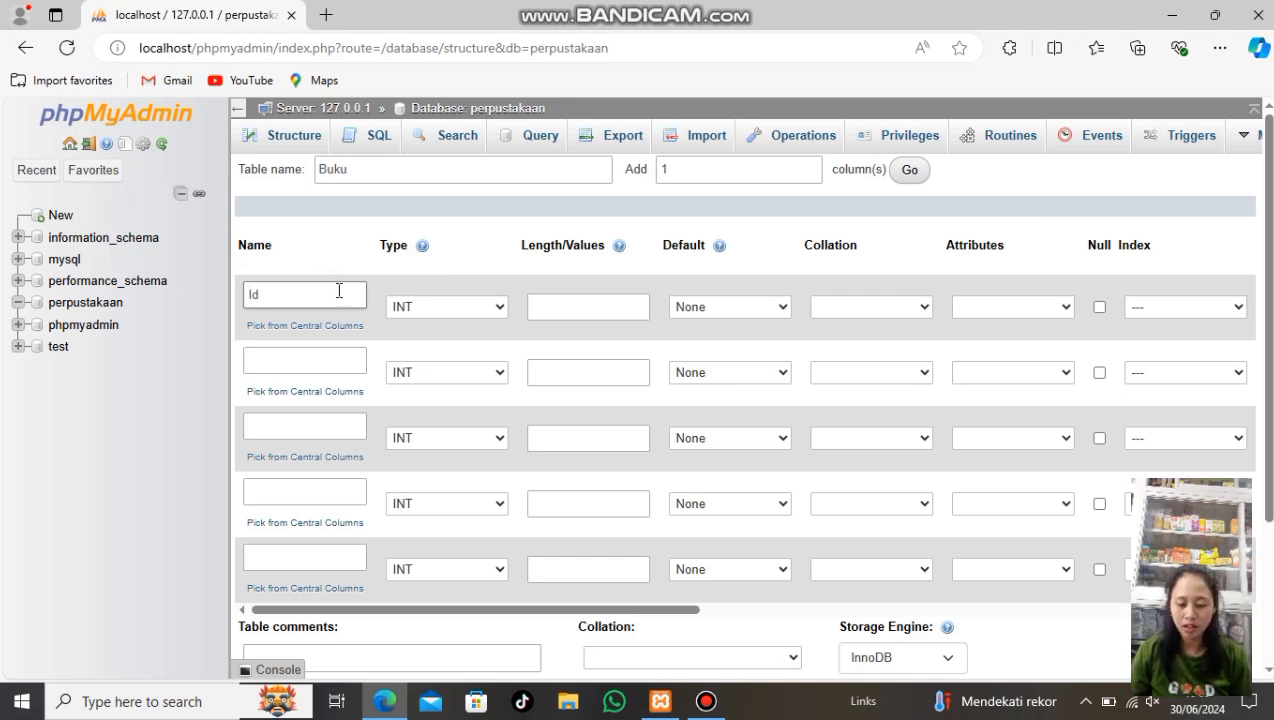
type("_Buku")
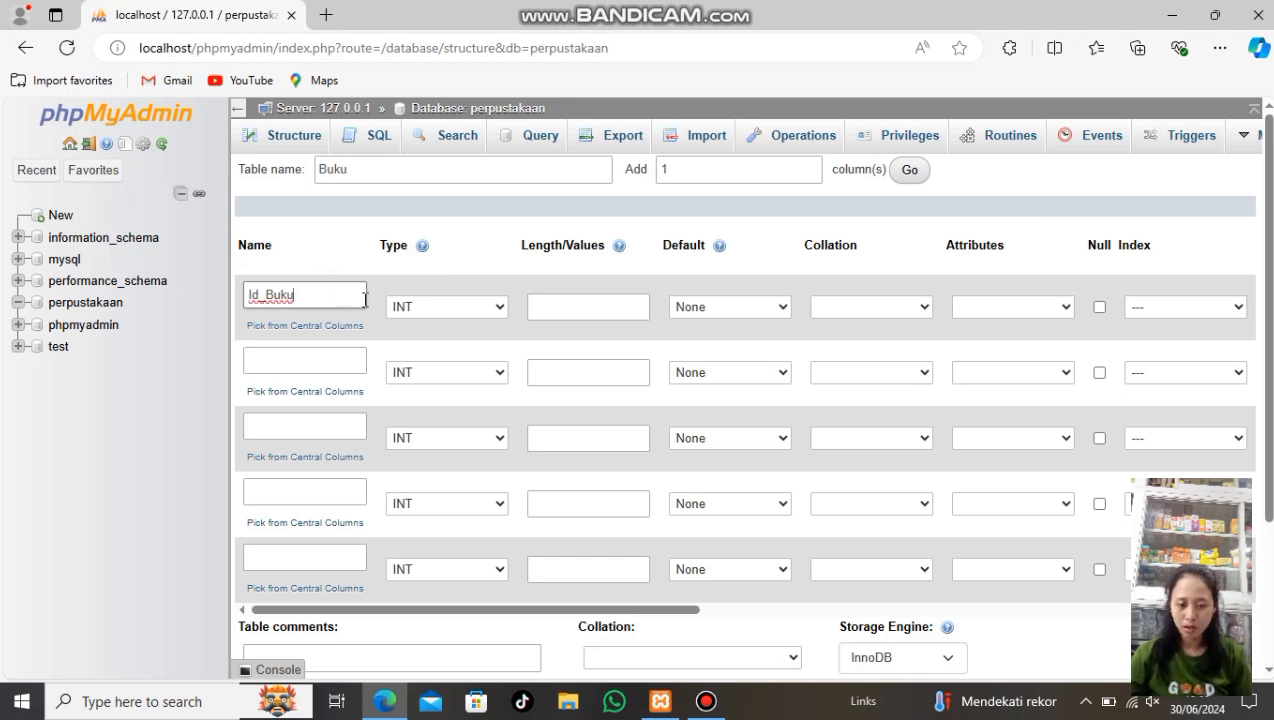
left_click_drag(592, 609, 742, 657)
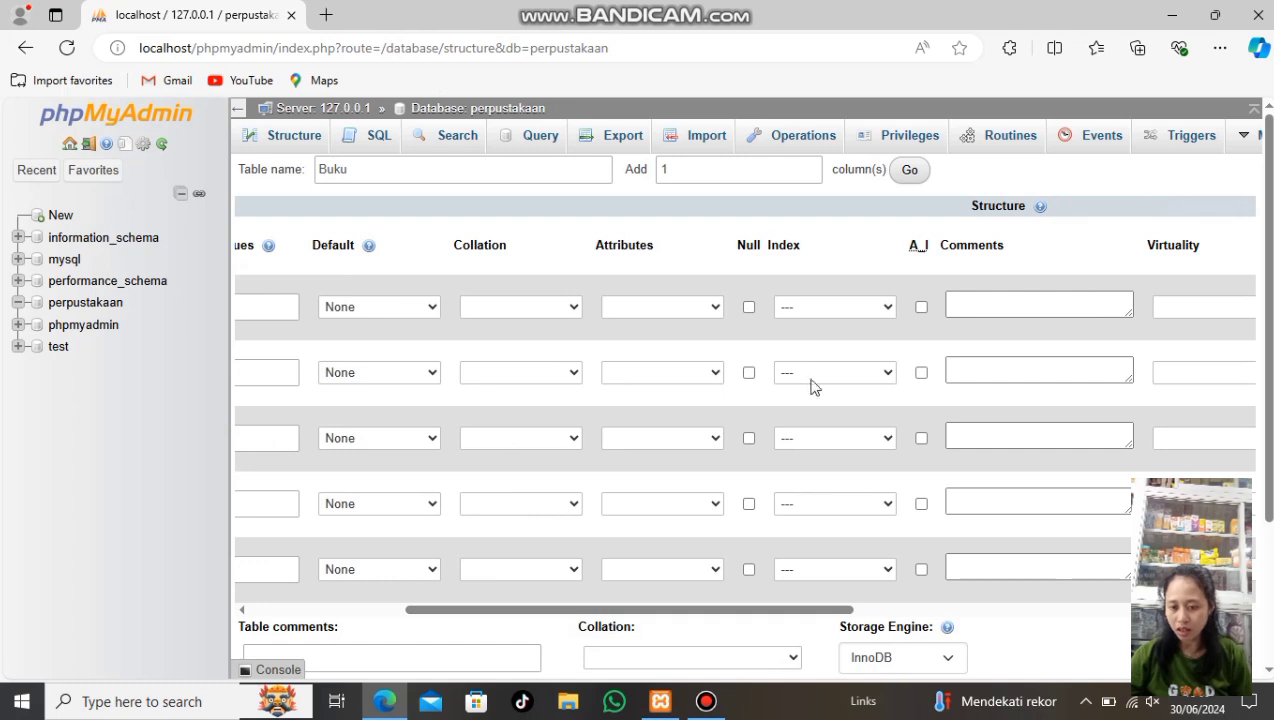
left_click(921, 307)
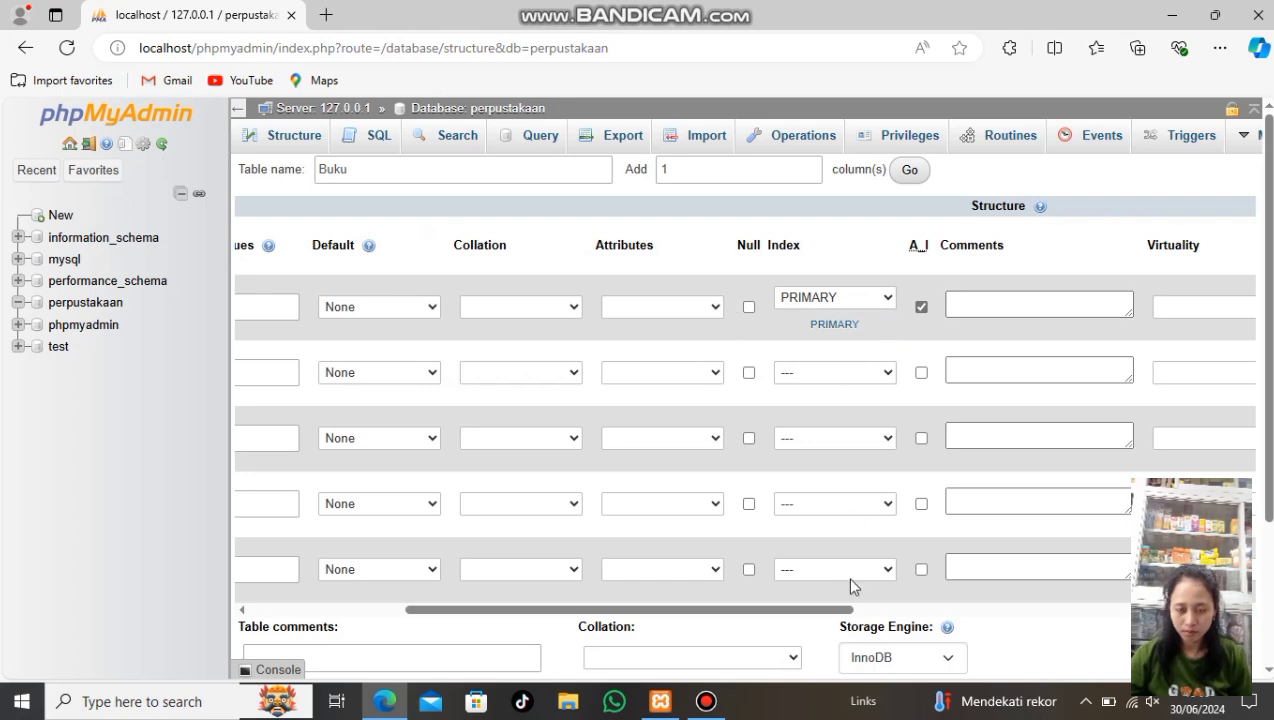
left_click_drag(840, 617, 673, 622)
left_click(259, 365)
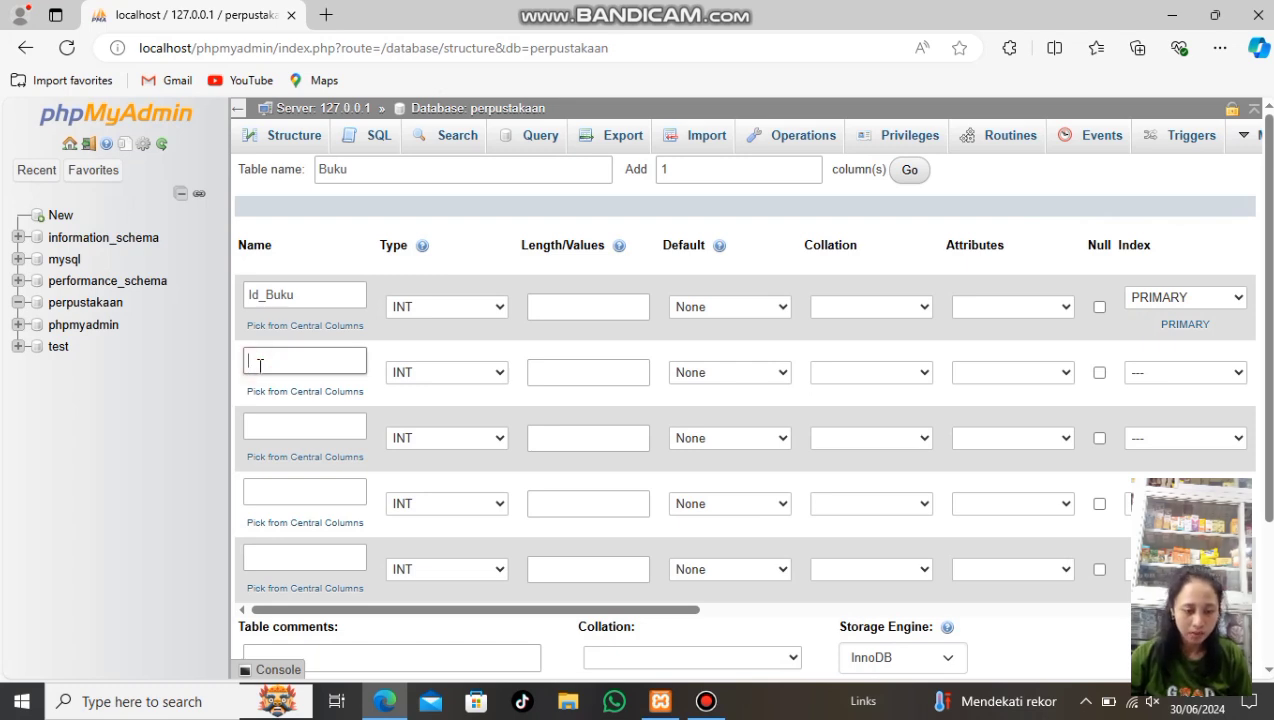
Define Judul and Pengarang as VARCHAR(200) columns
type("Judu")
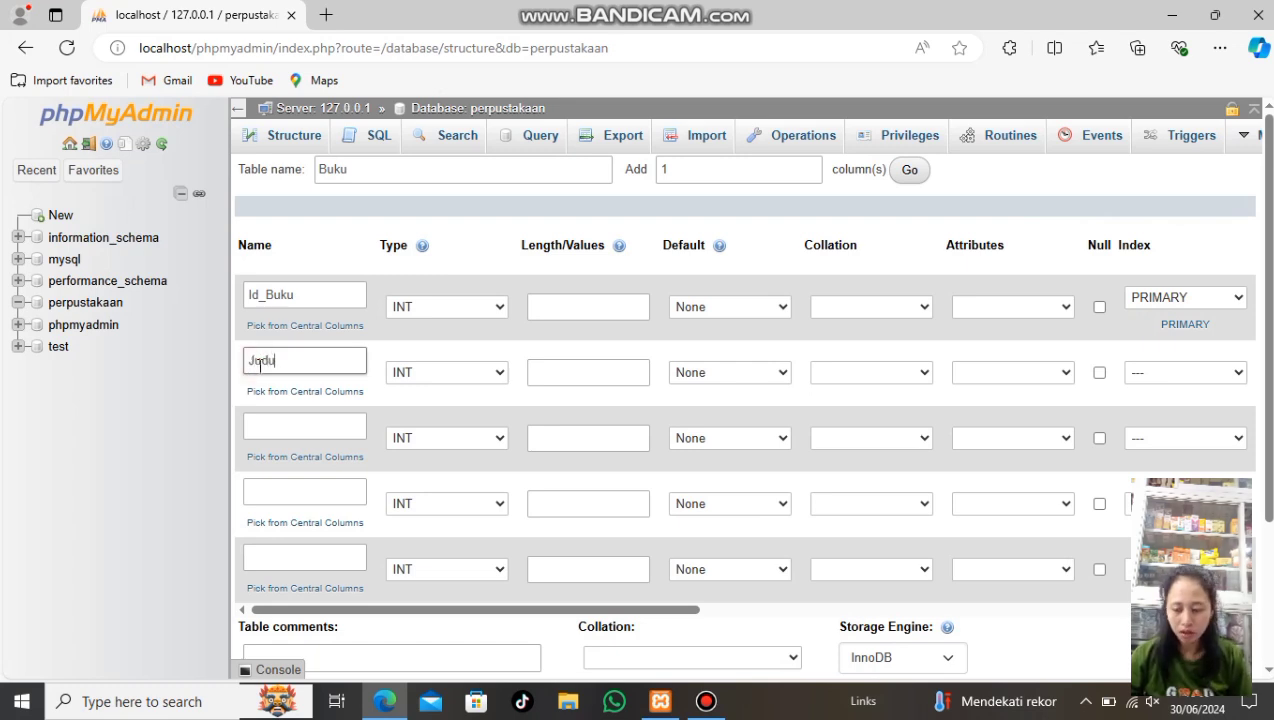
type("l")
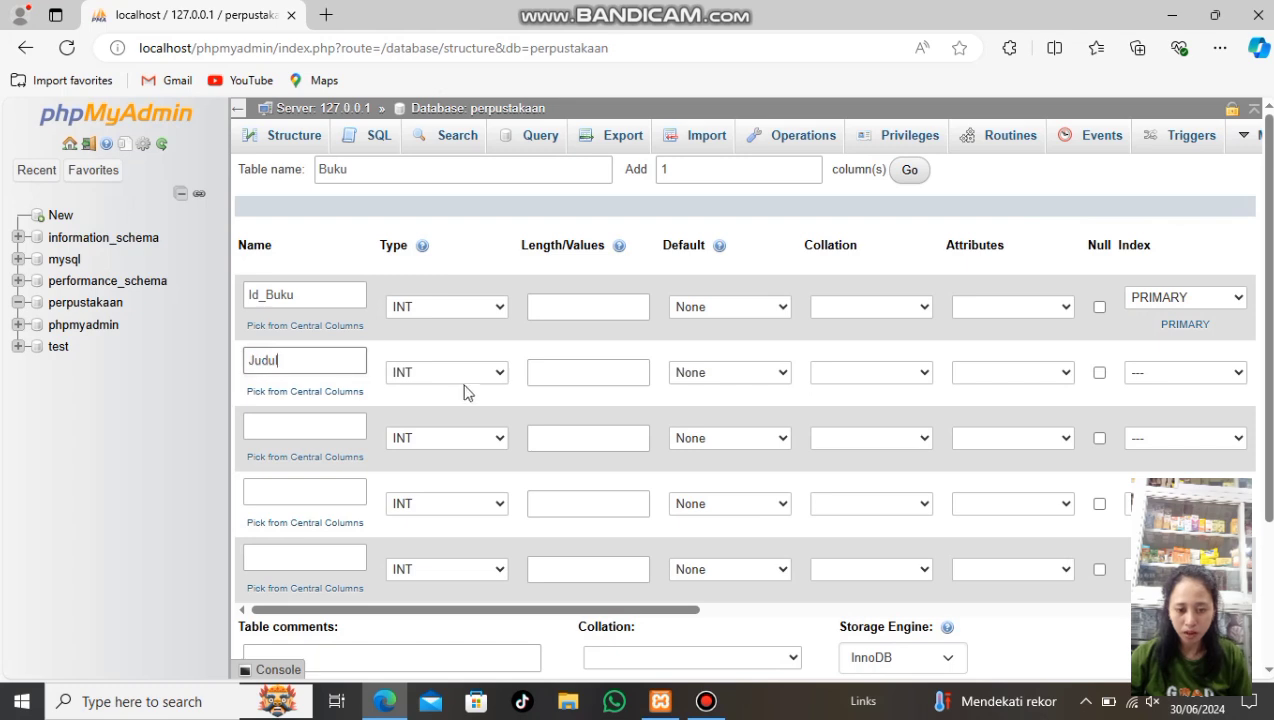
left_click(493, 374)
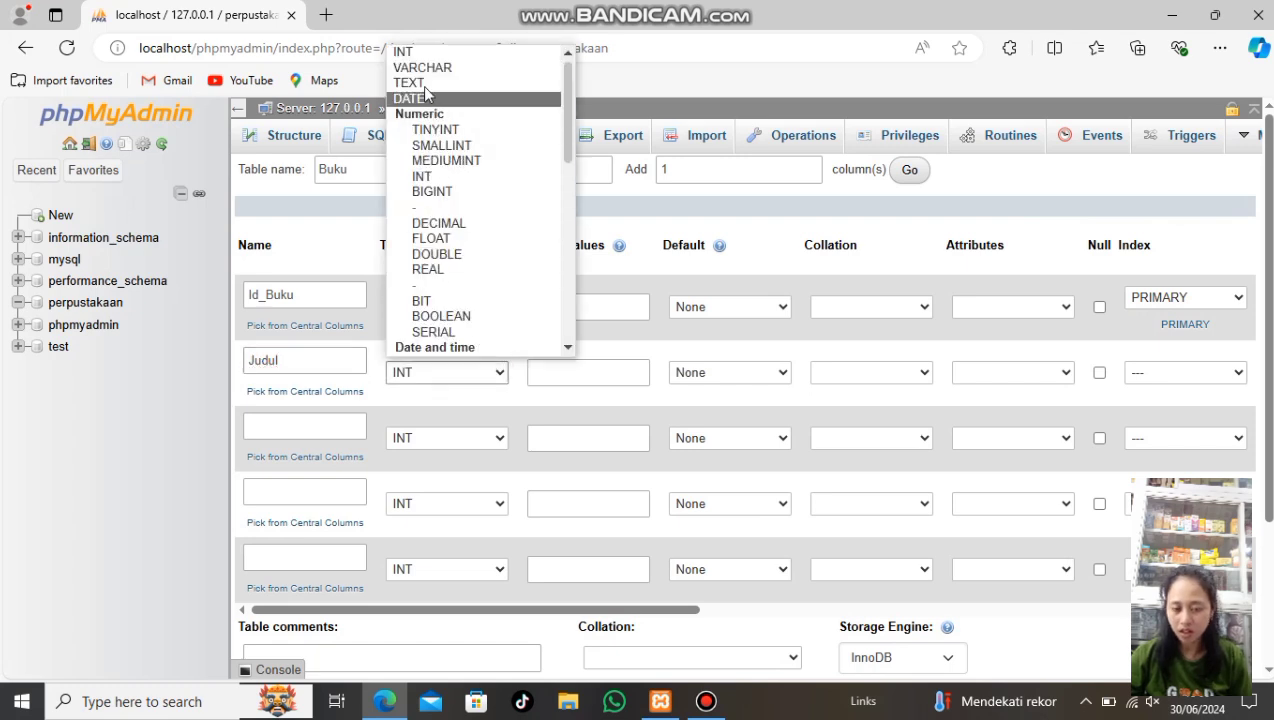
left_click(424, 68)
left_click(578, 371)
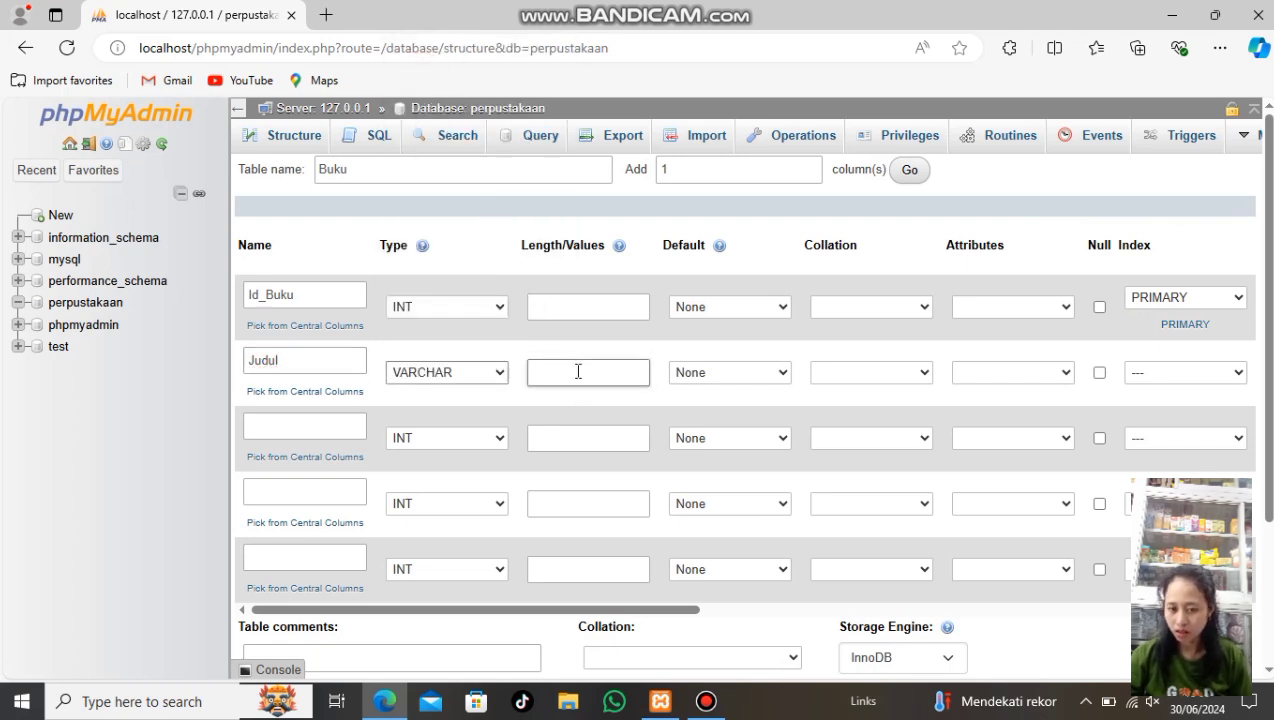
left_click(578, 371)
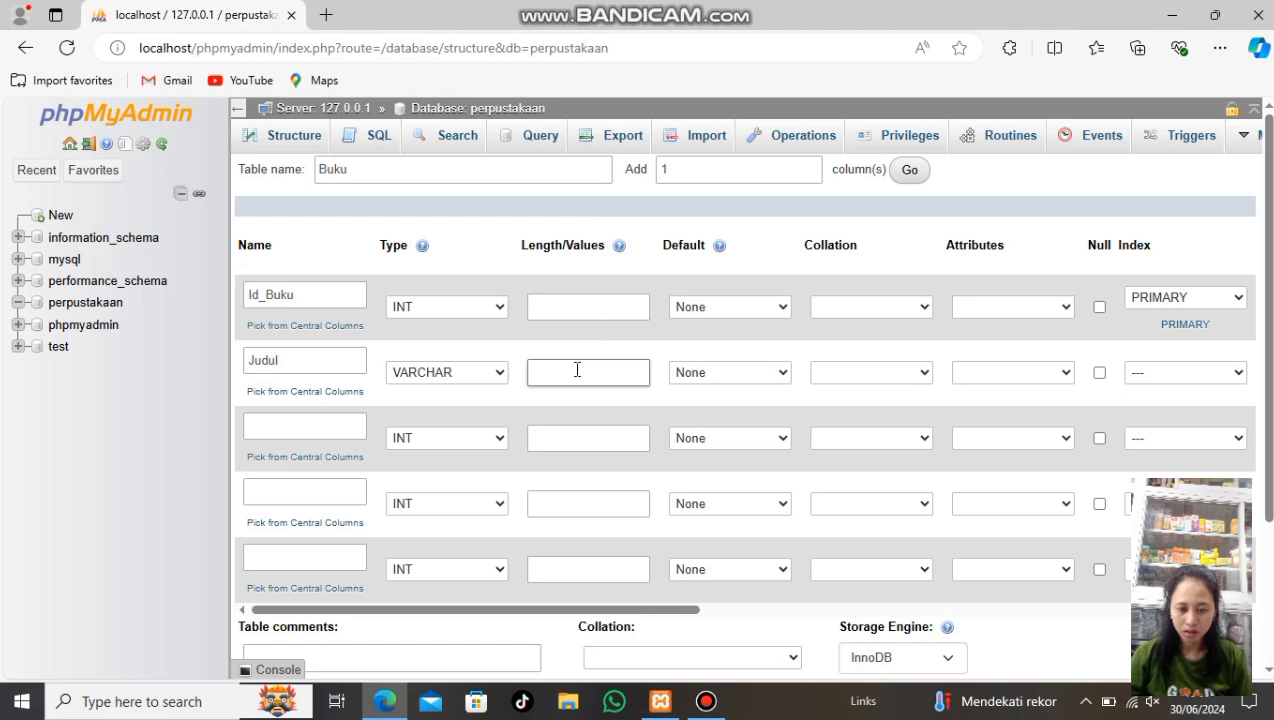
type("200")
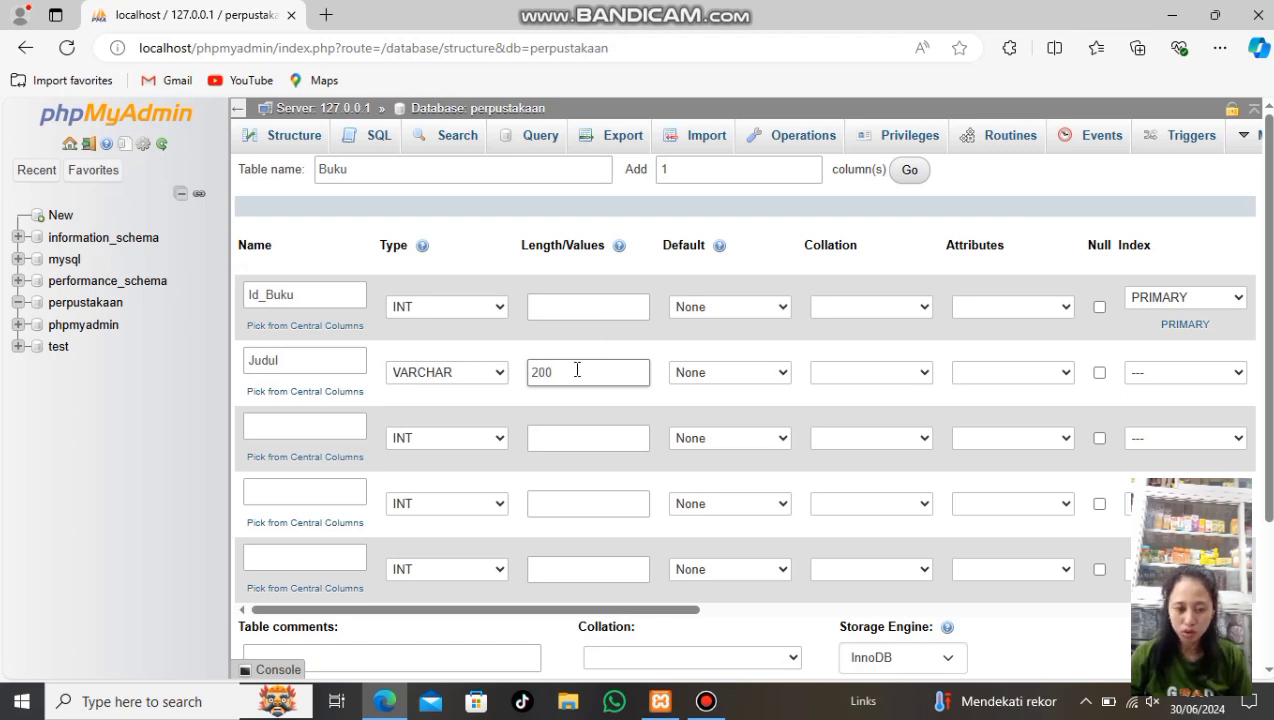
left_click(312, 426)
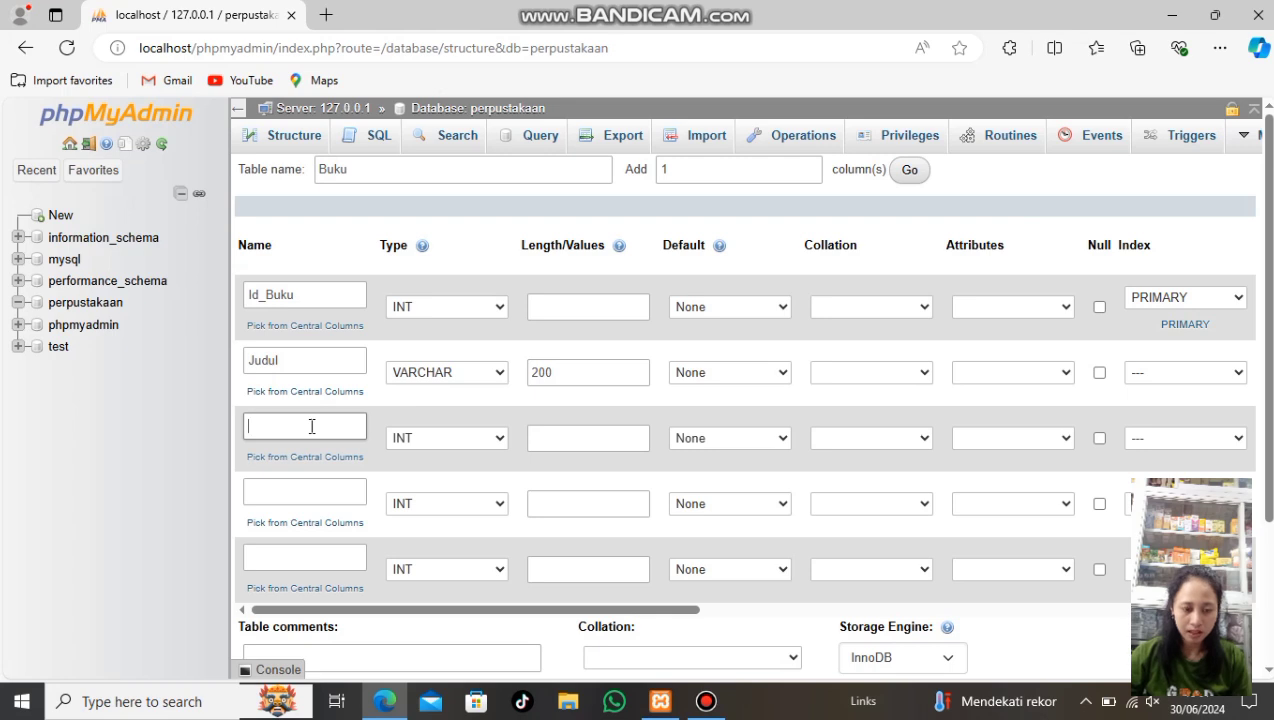
type("PengR")
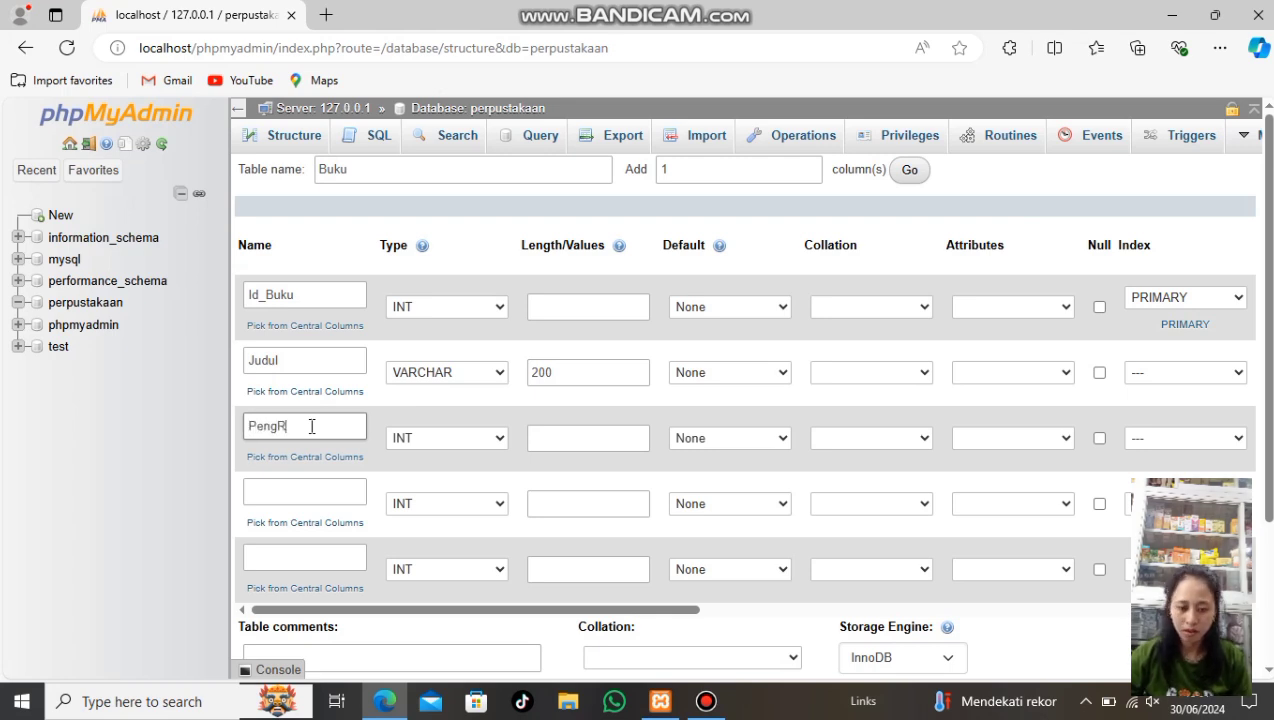
key("BackSpace")
type("aran")
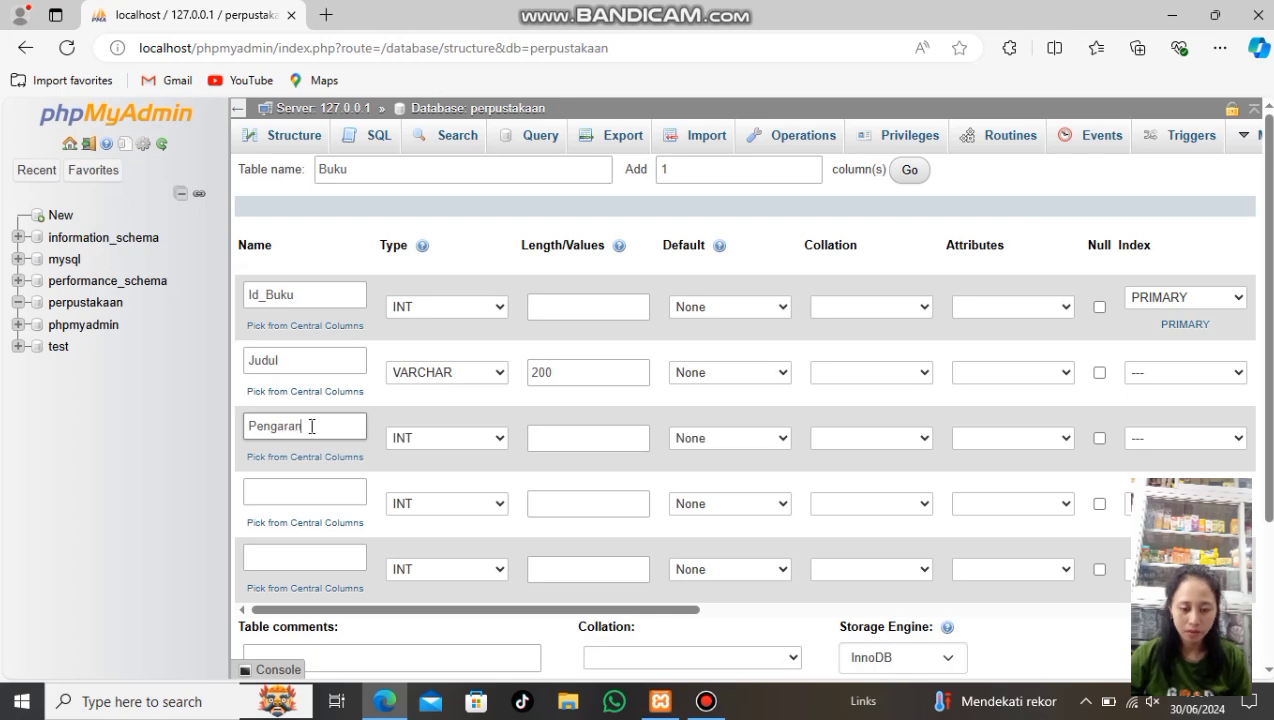
type("g")
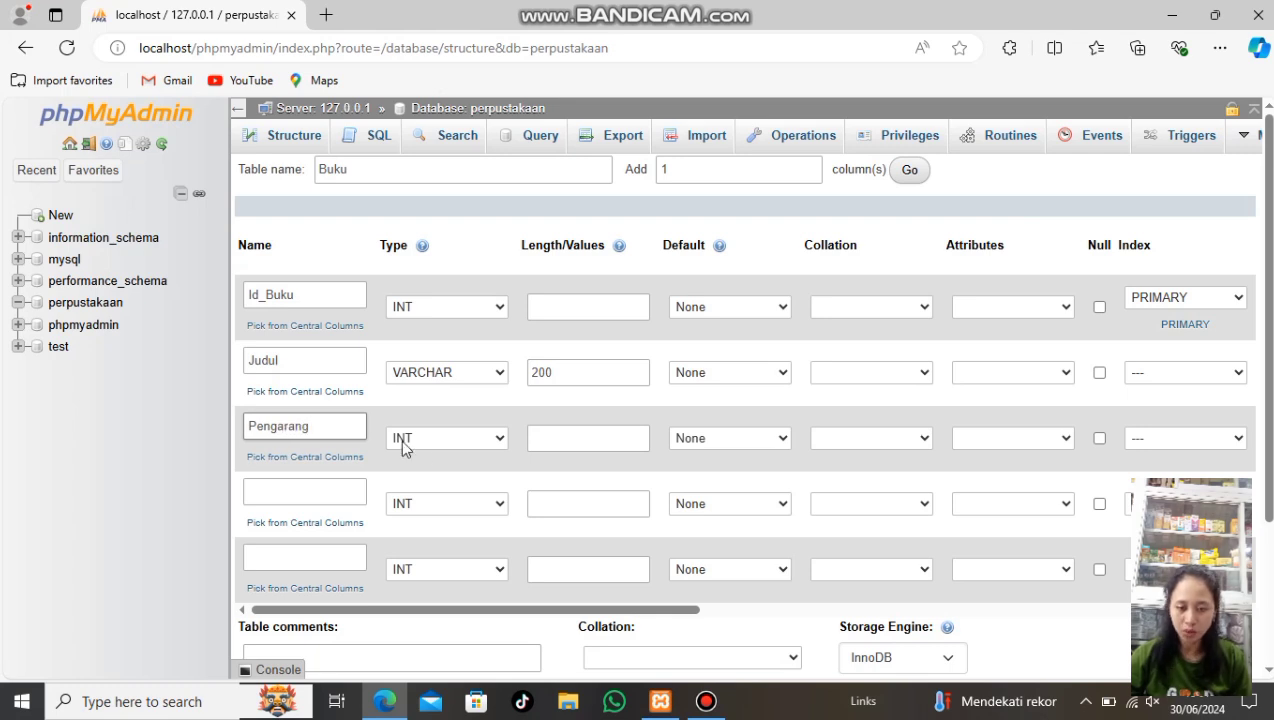
left_click(447, 437)
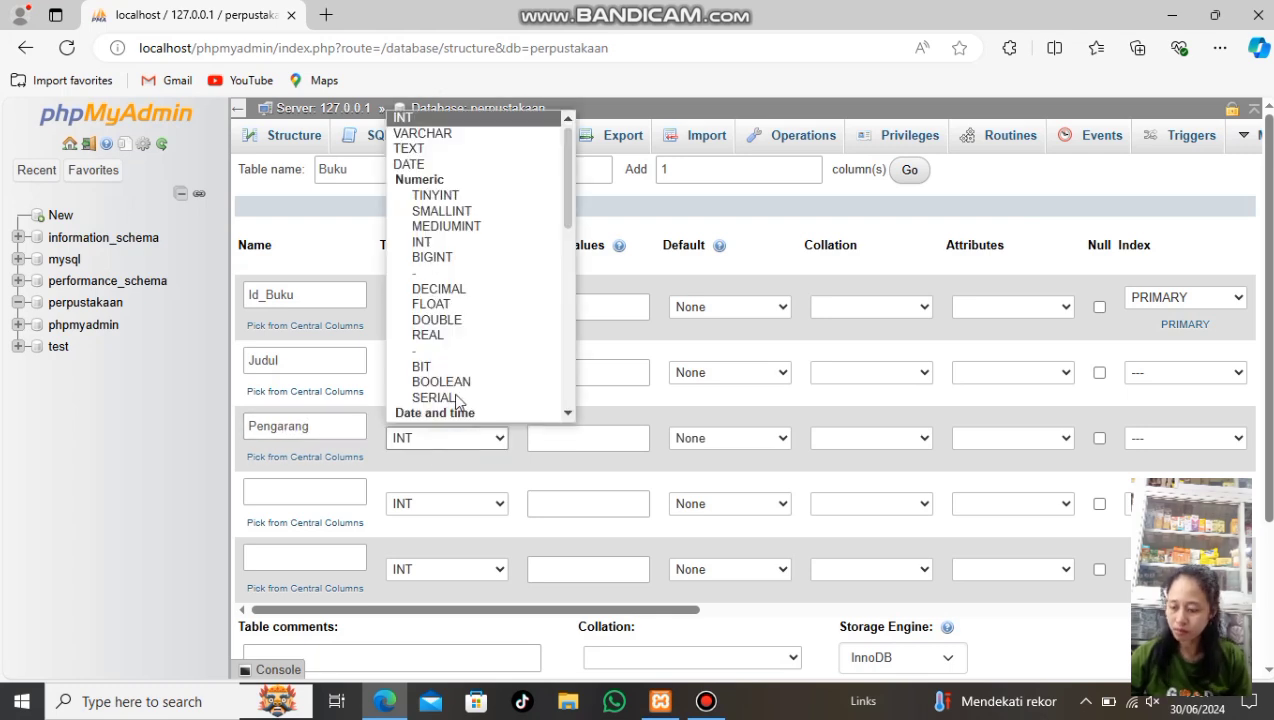
left_click(440, 133)
left_click(560, 440)
type("200")
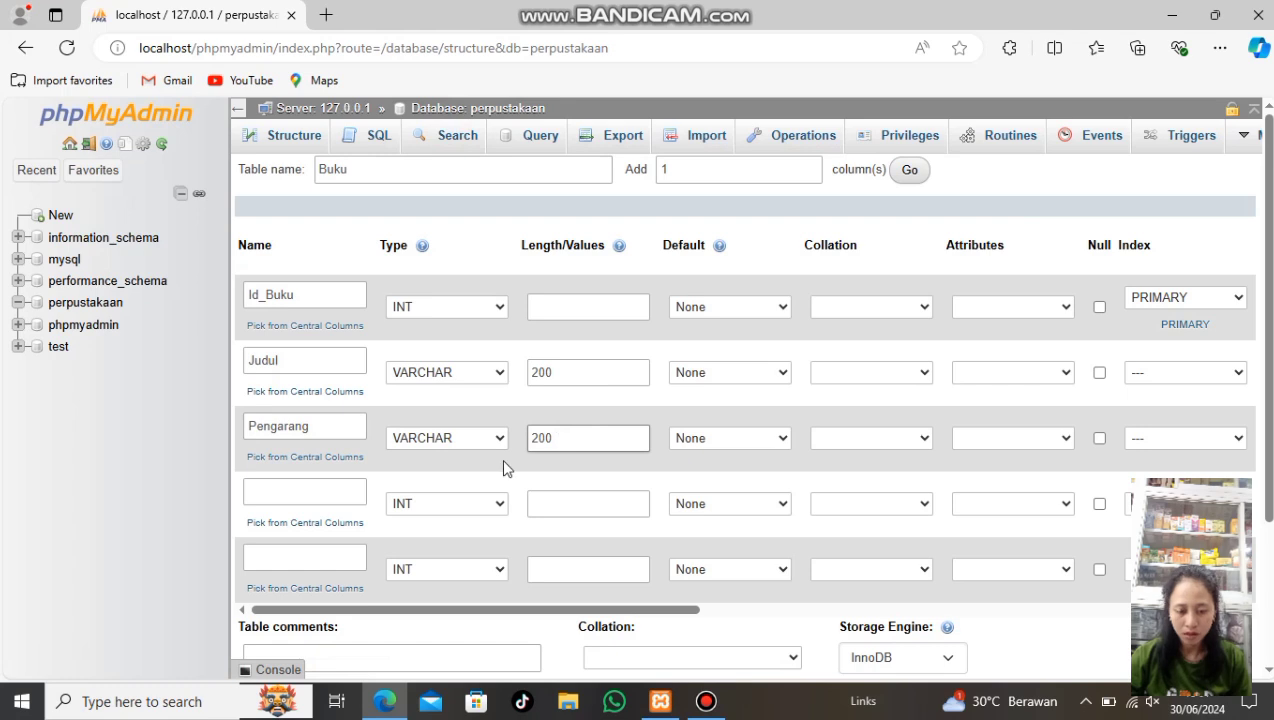
Add Penerbit as VARCHAR(200) and Tahun_Terbit as a YEAR column
left_click(337, 493)
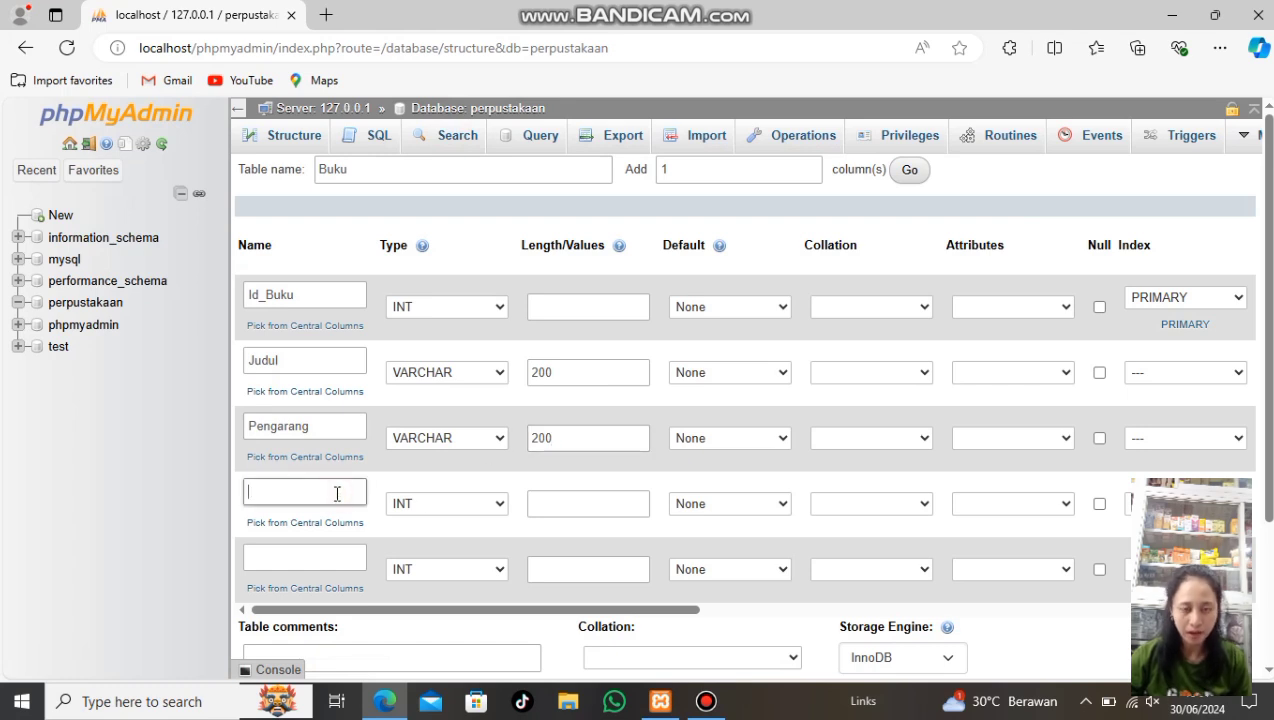
type("P")
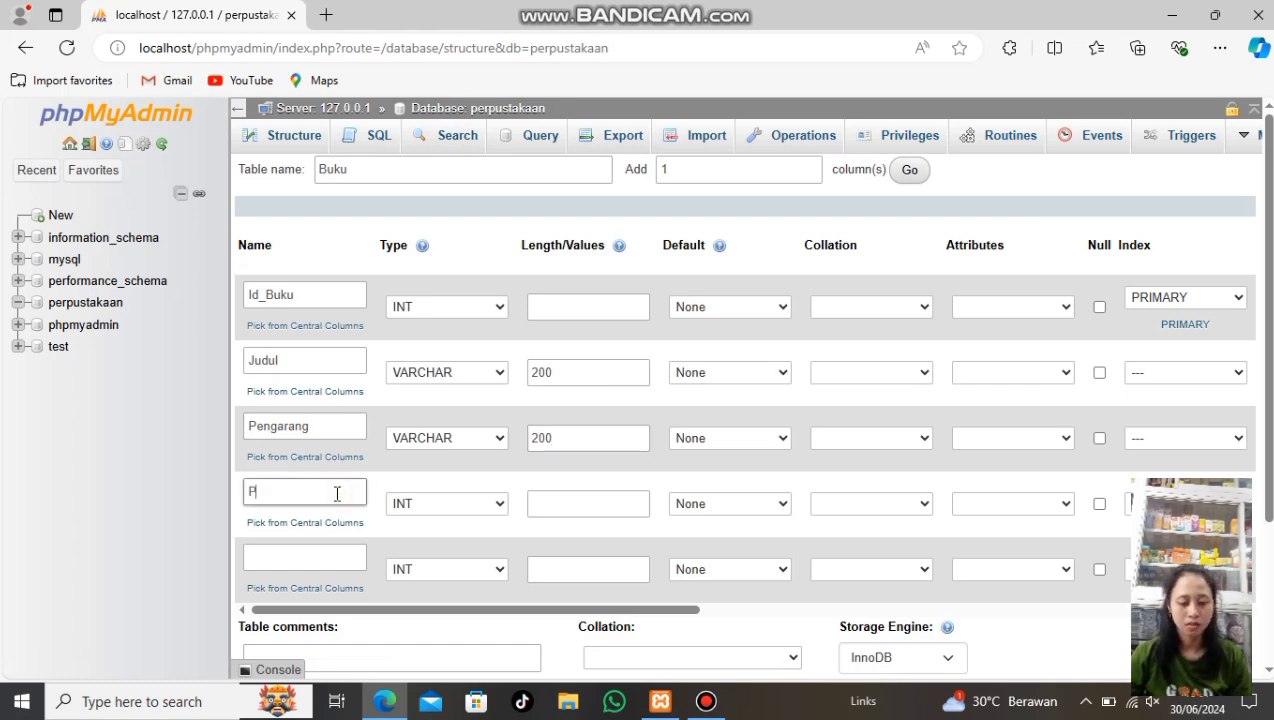
type("enerbit")
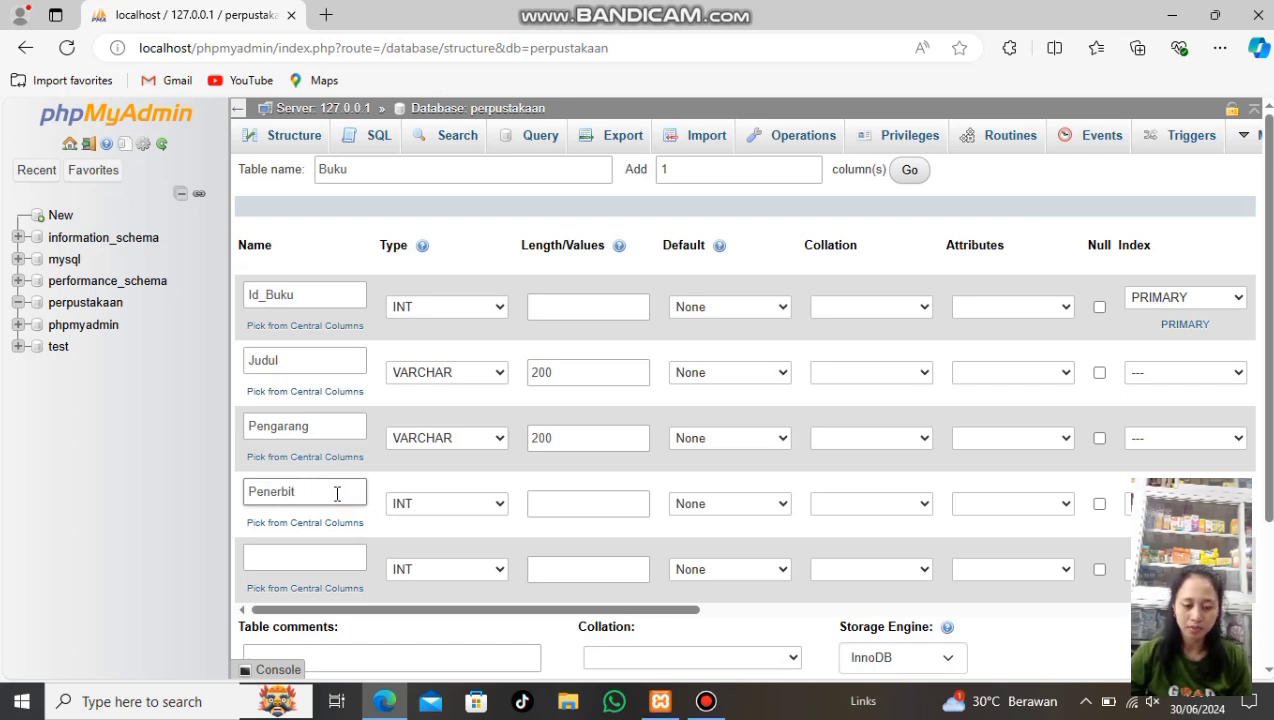
left_click(472, 508)
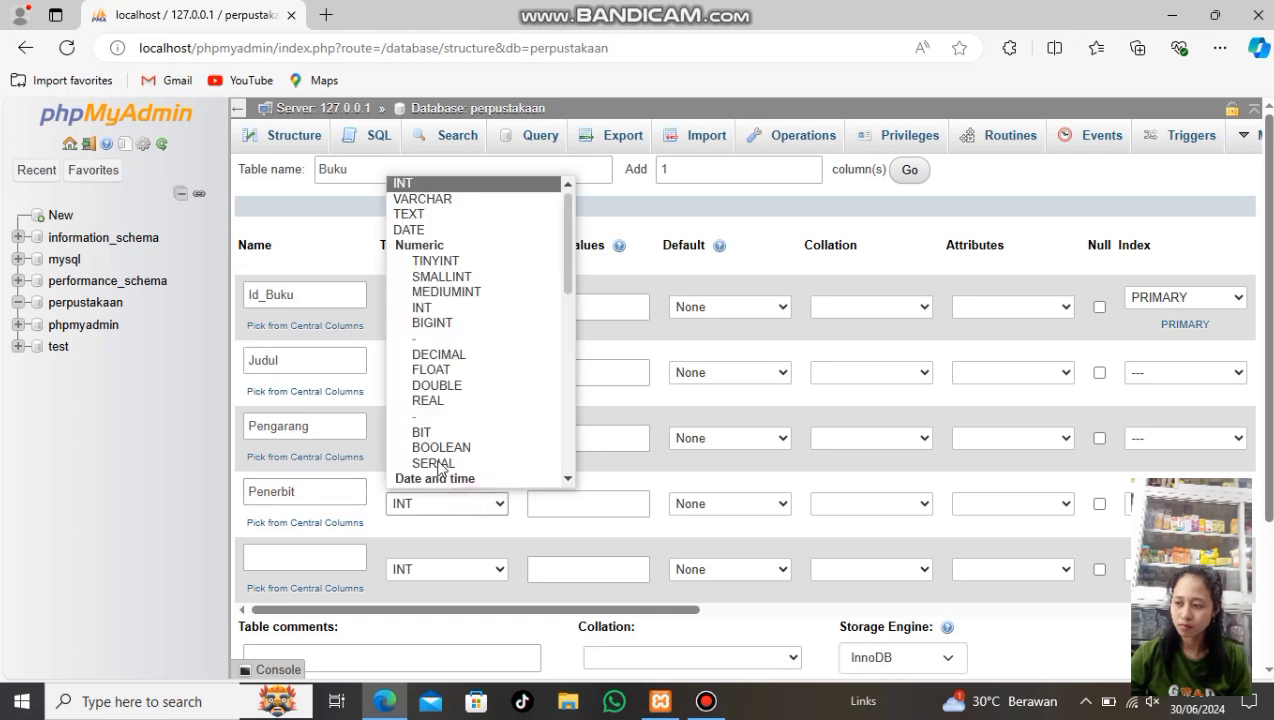
left_click(425, 204)
left_click(585, 509)
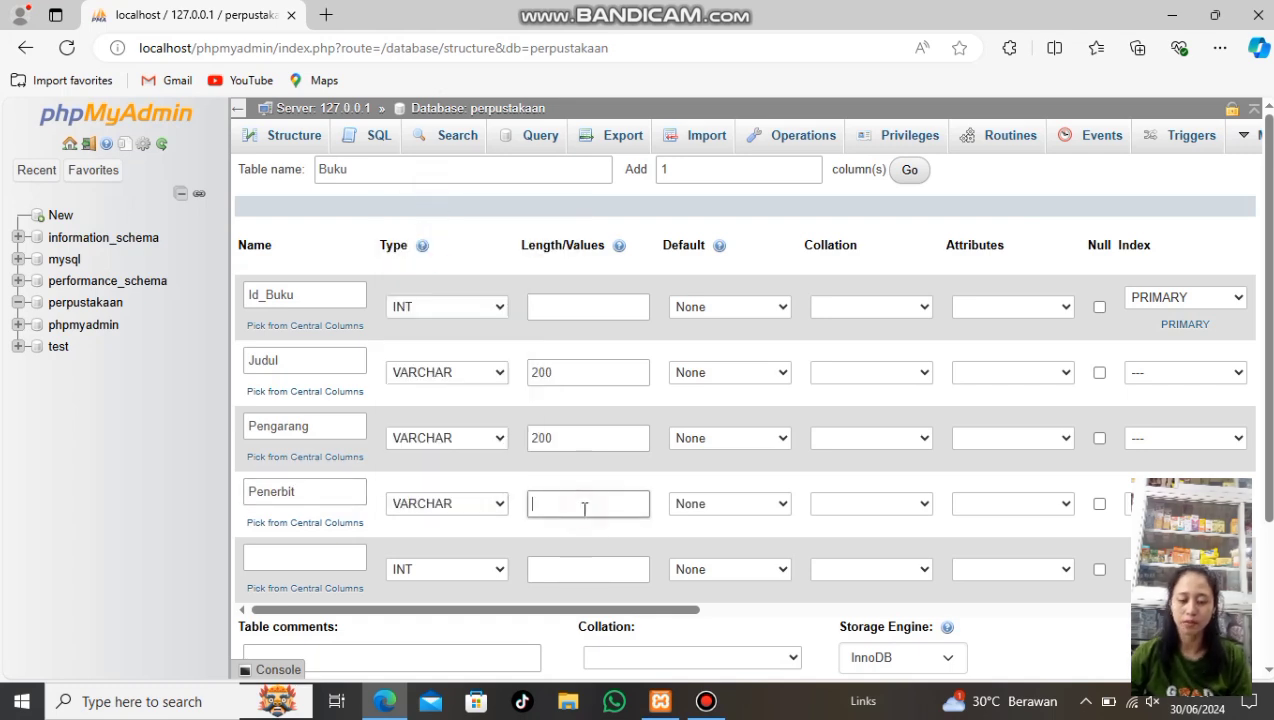
type("200")
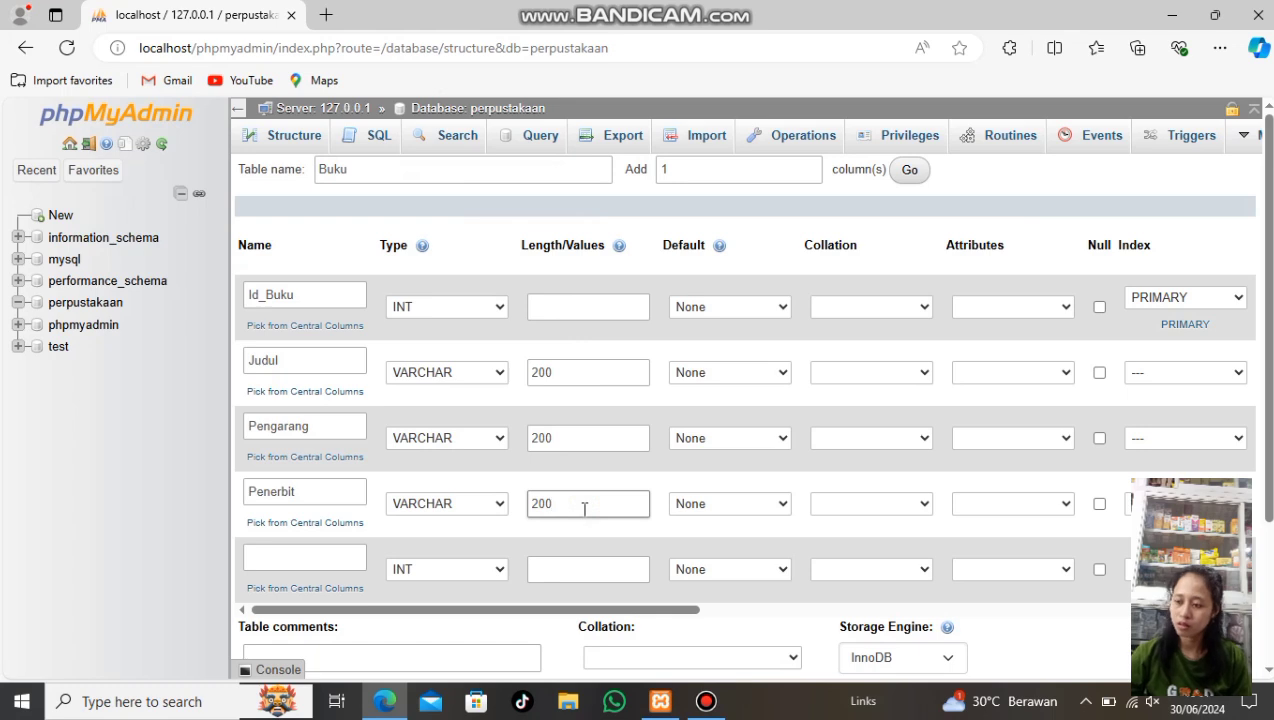
left_click(314, 545)
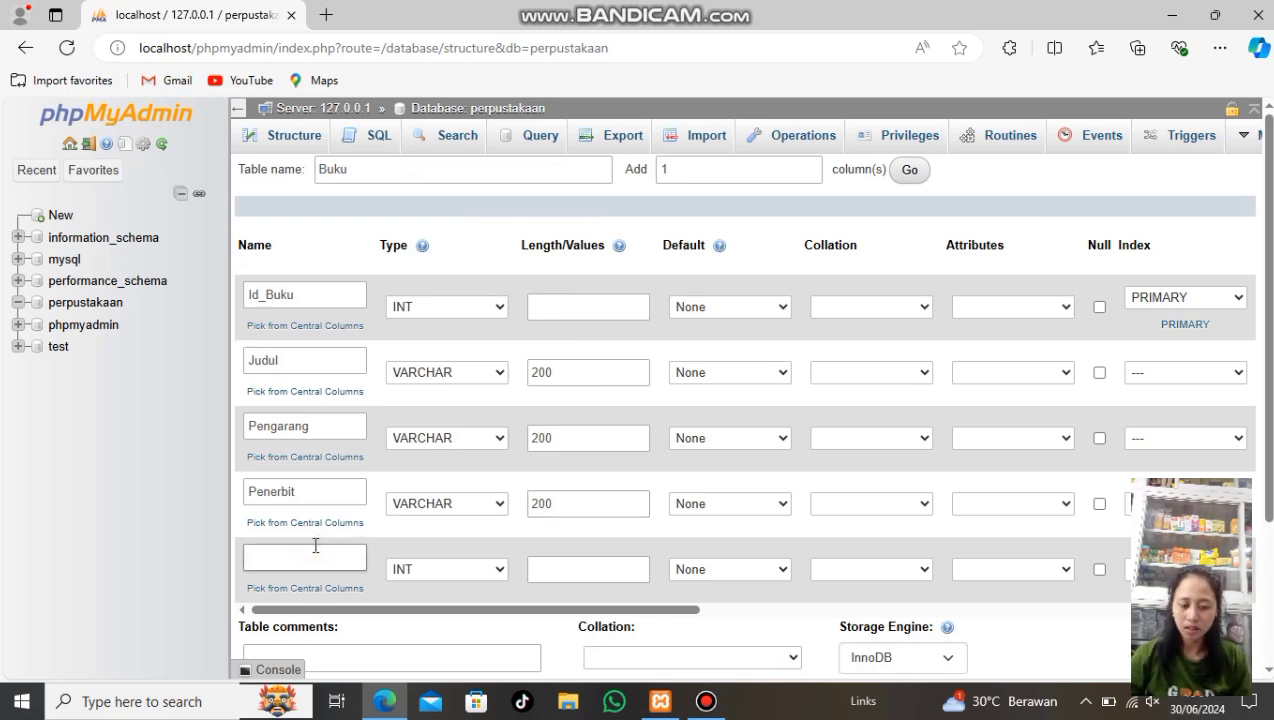
type("Tahun_Terbit")
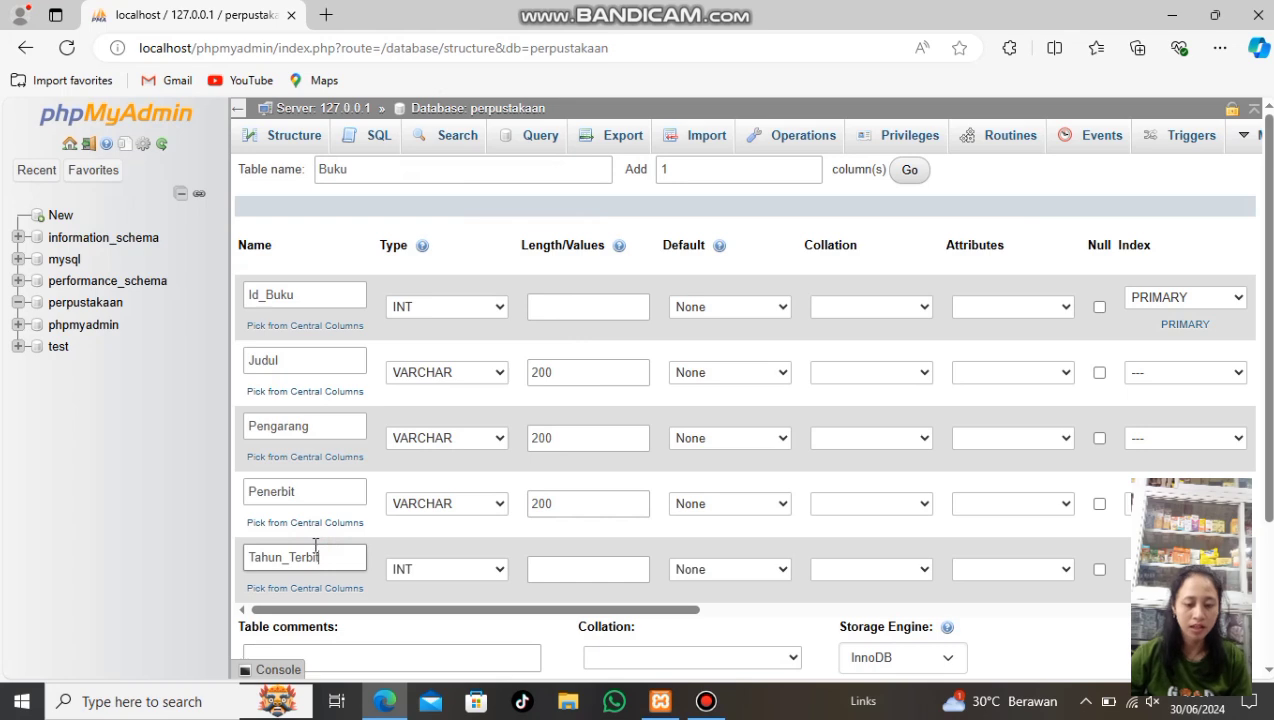
left_click(499, 569)
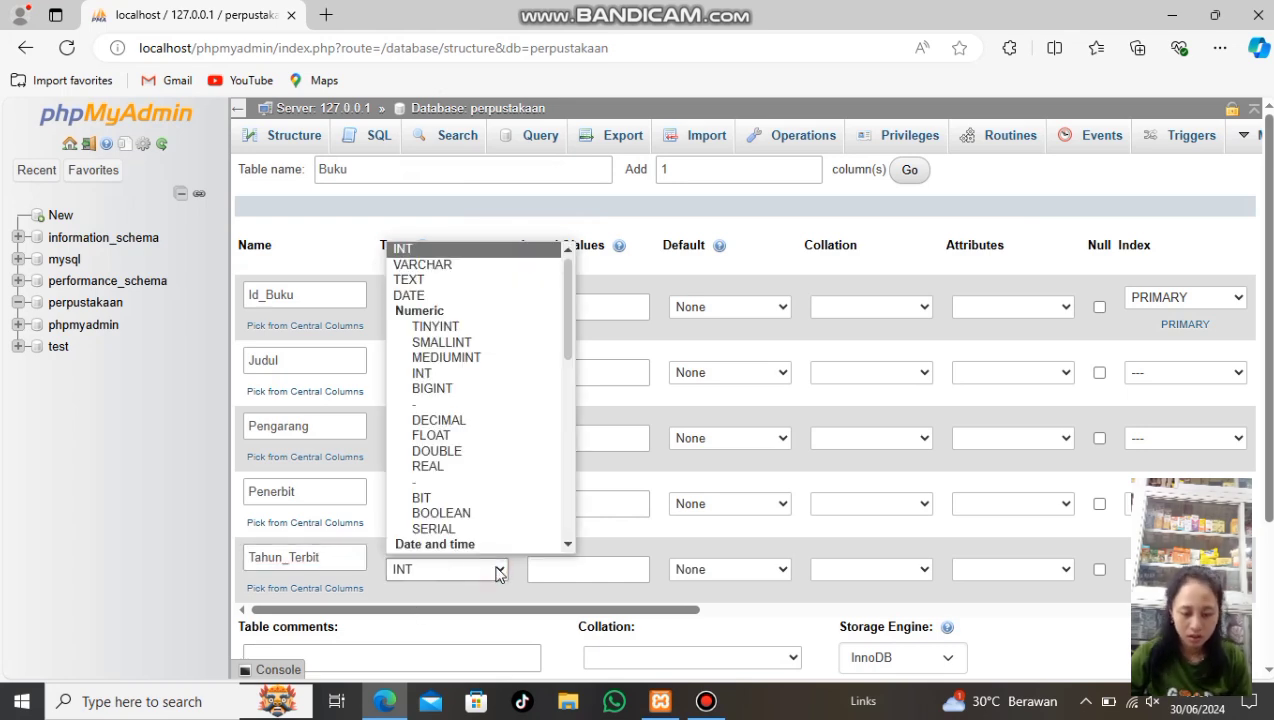
key("y")
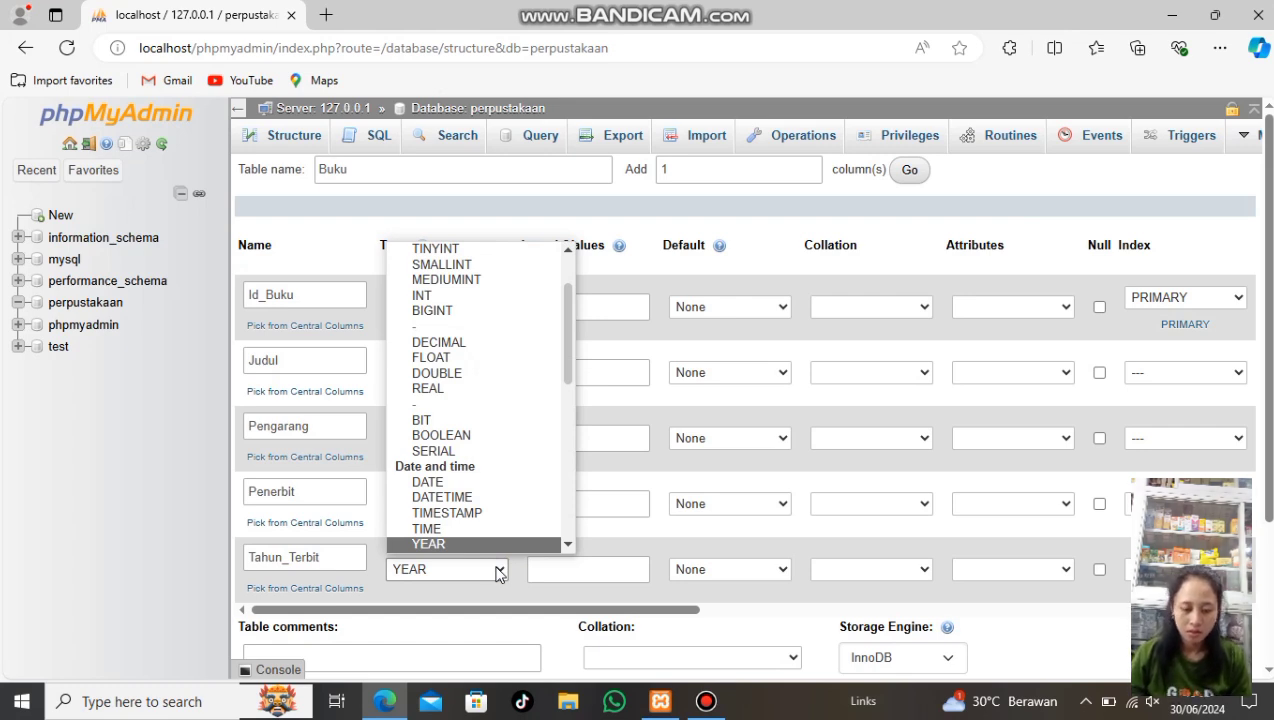
left_click(491, 547)
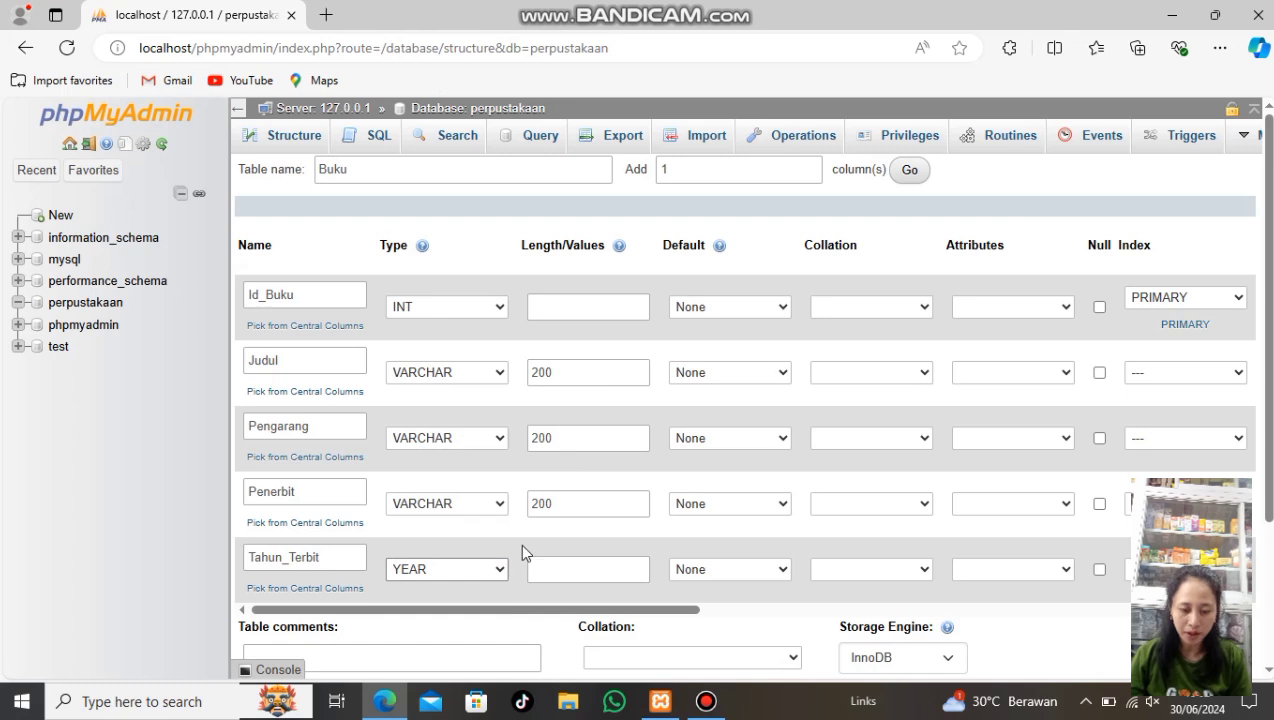
Save the five-column Buku table and begin another new table in perpustakaan
scroll(530, 548, "down", 3)
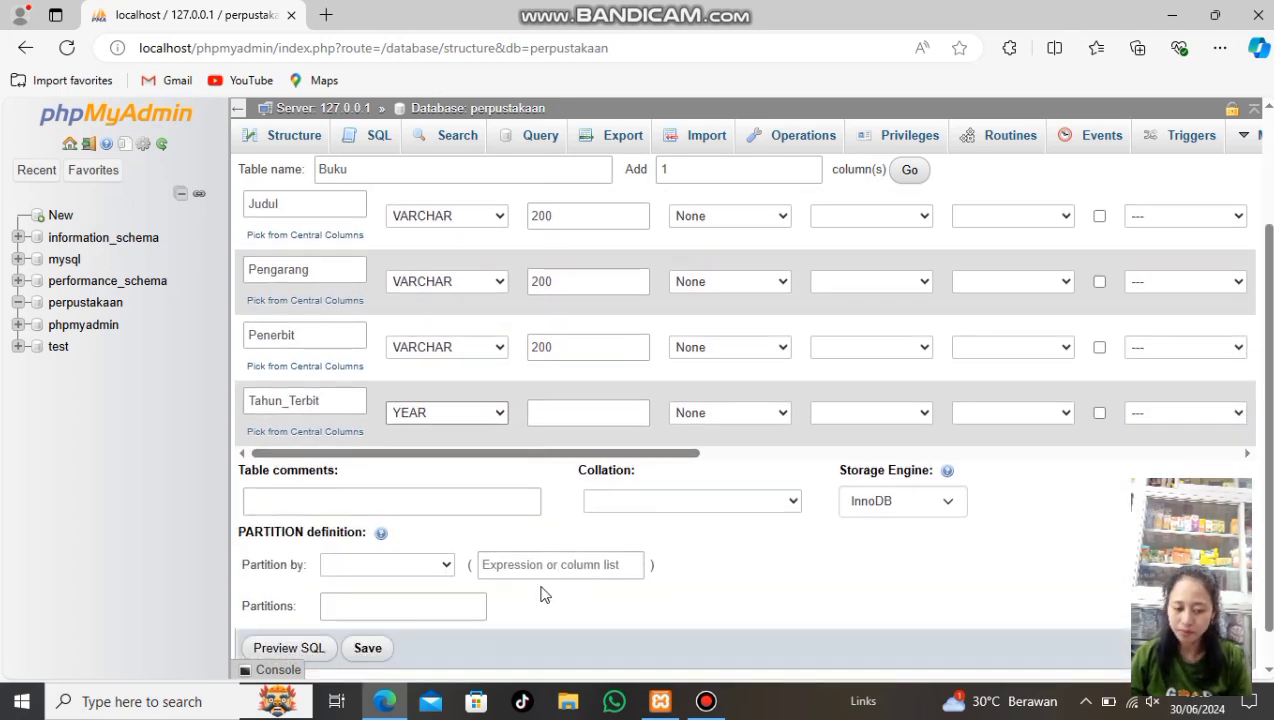
left_click(368, 649)
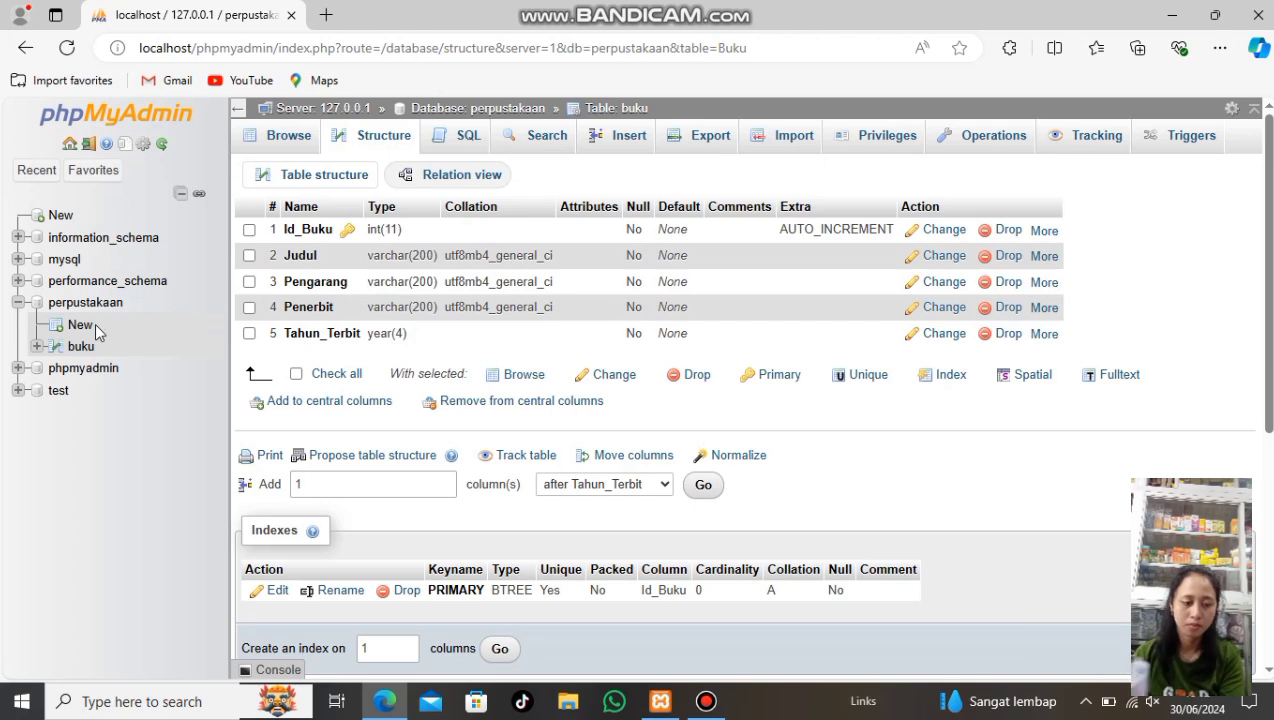
left_click(82, 326)
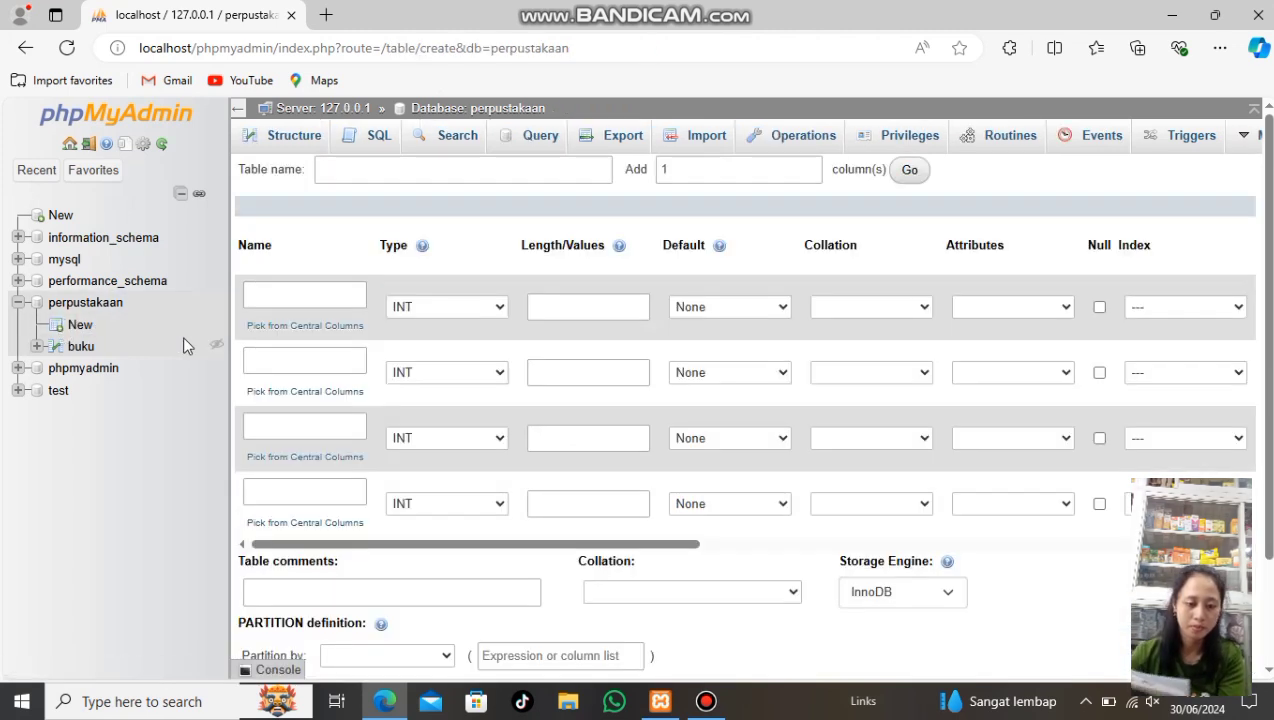
Name the new table Anggota and add one extra column row
left_click(356, 167)
left_click(356, 168)
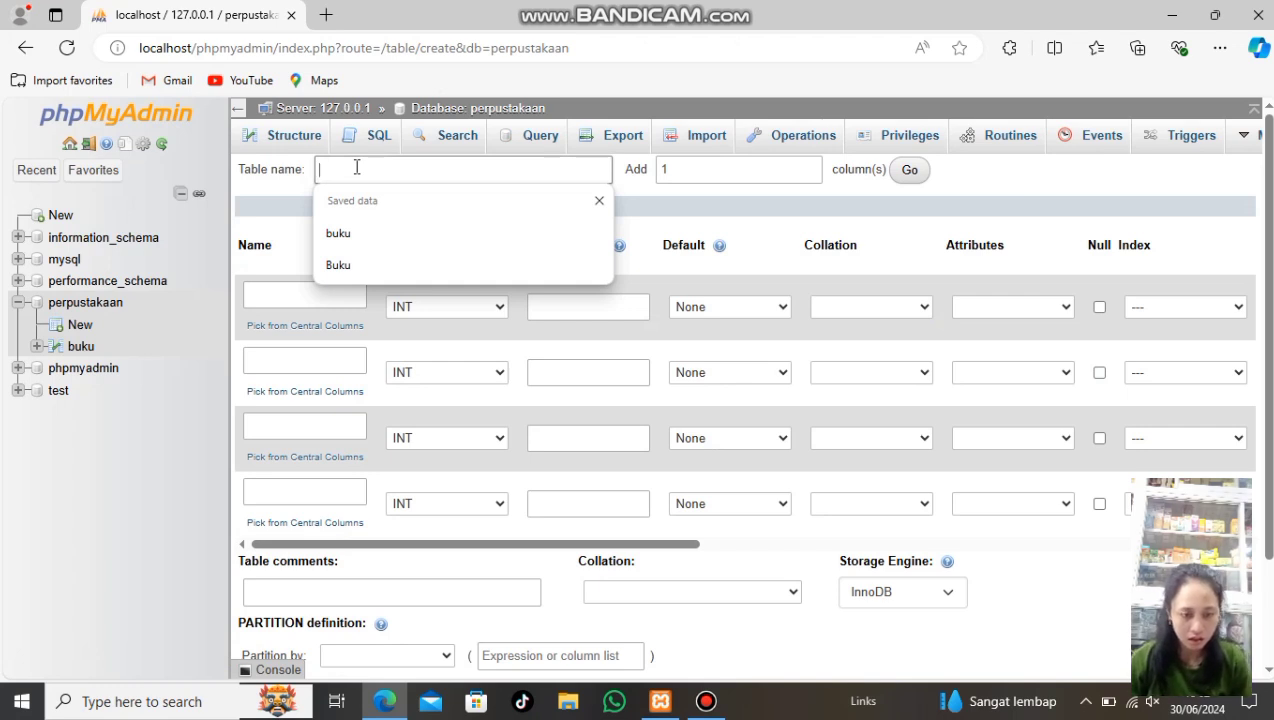
type("an")
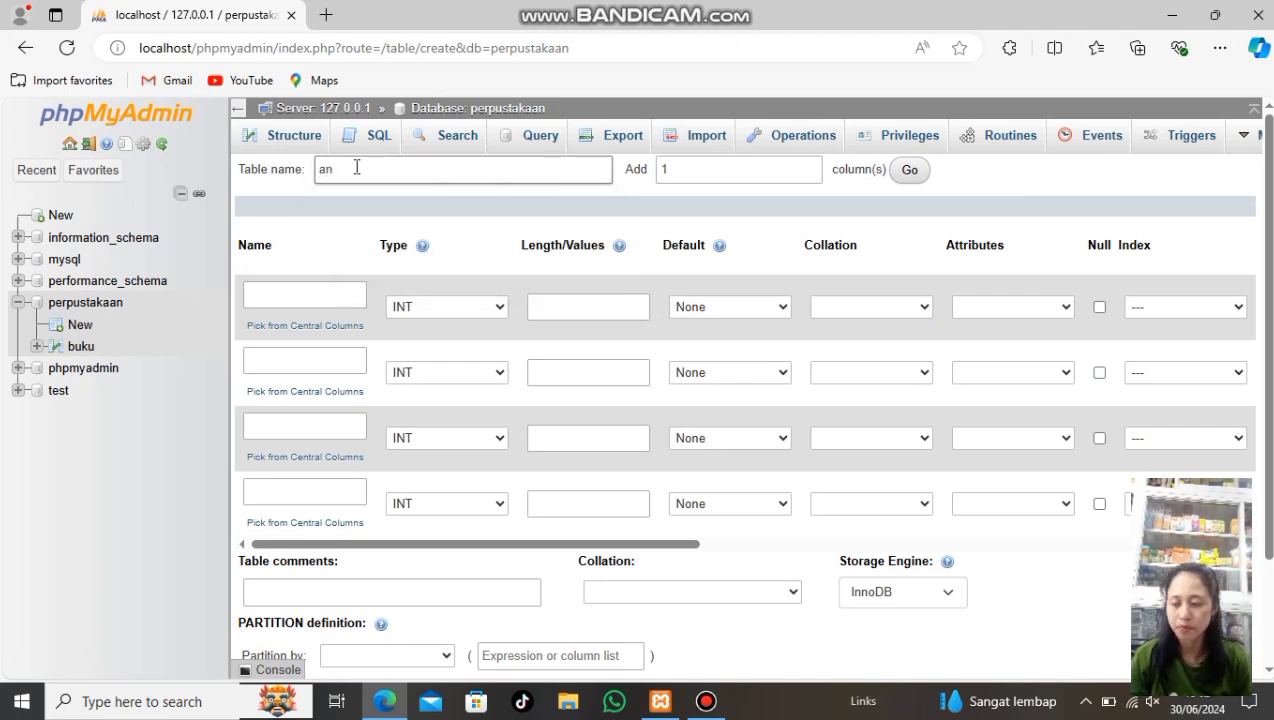
key("BackSpace")
key("BackSpace")
type("Anggota")
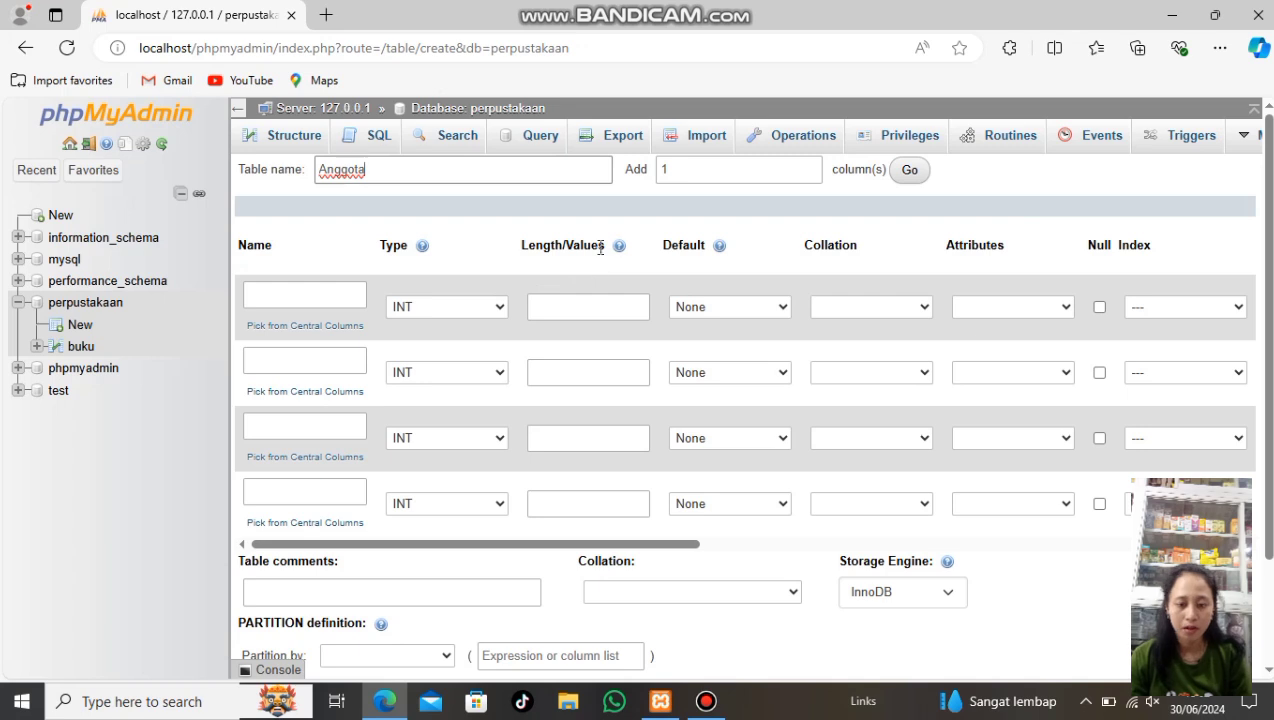
left_click(905, 172)
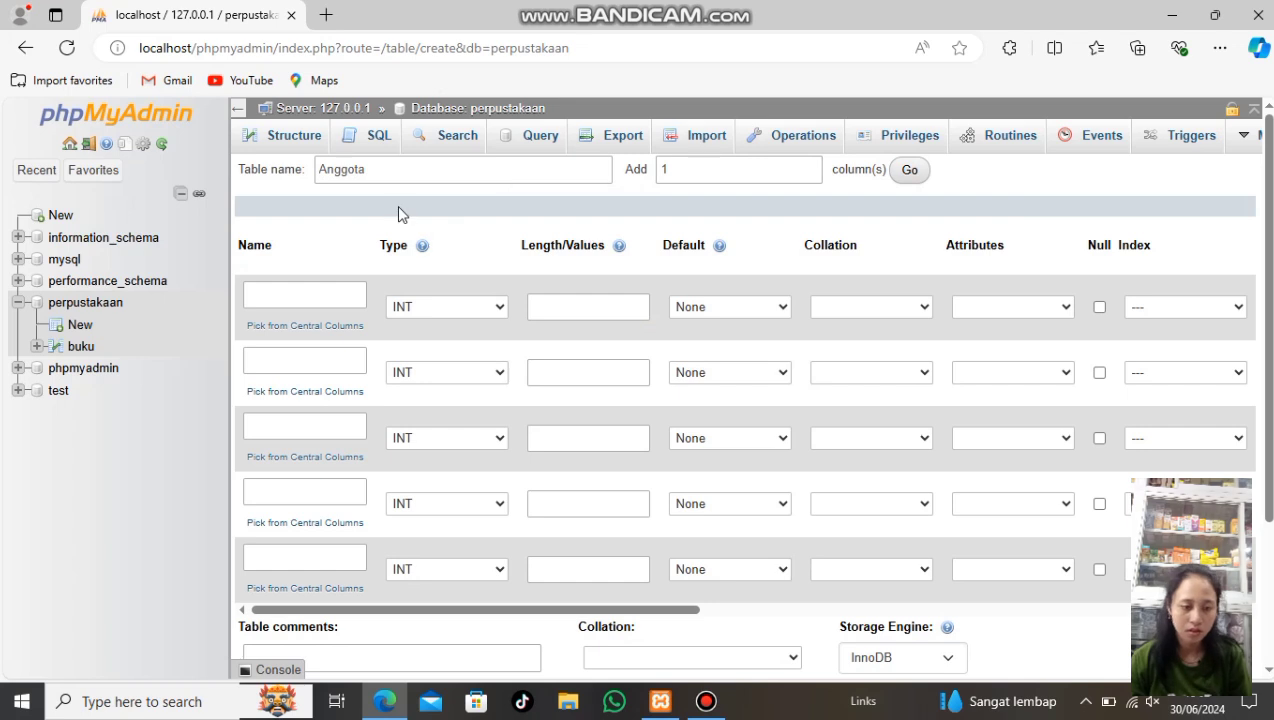
Make Id_Anggota an auto-increment PRIMARY key and name the second column Nama
left_click(326, 292)
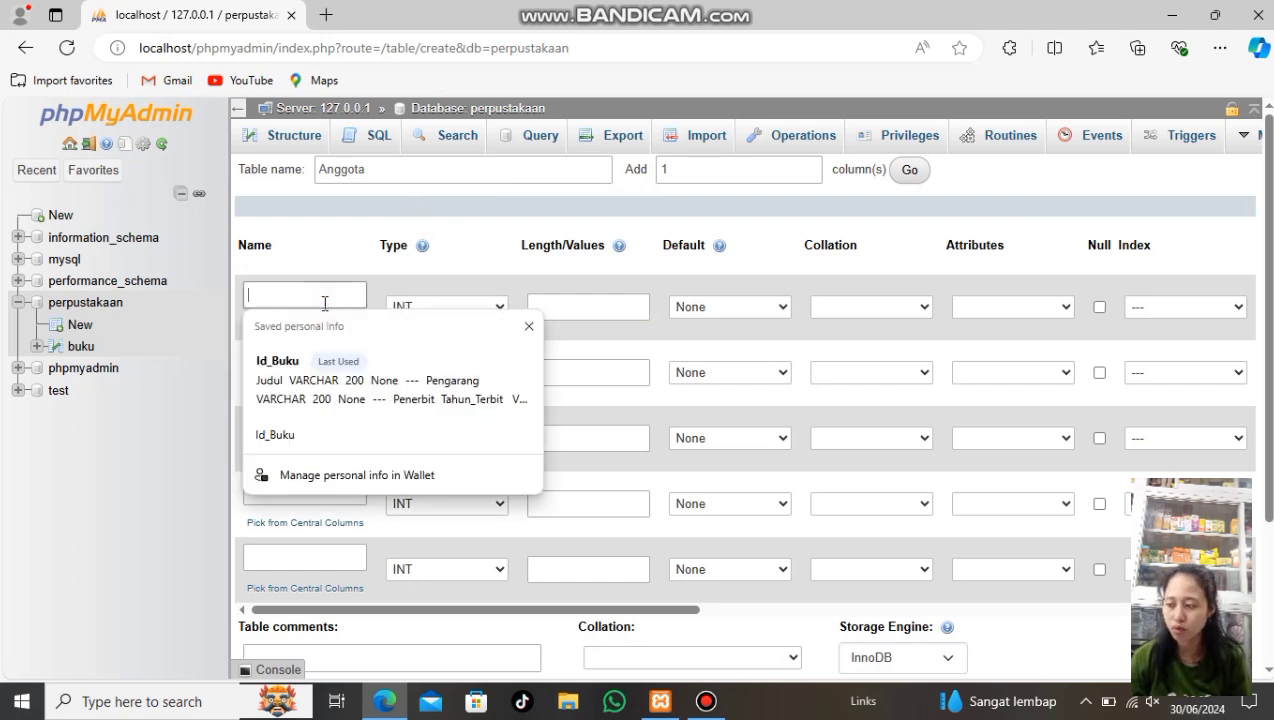
type("I")
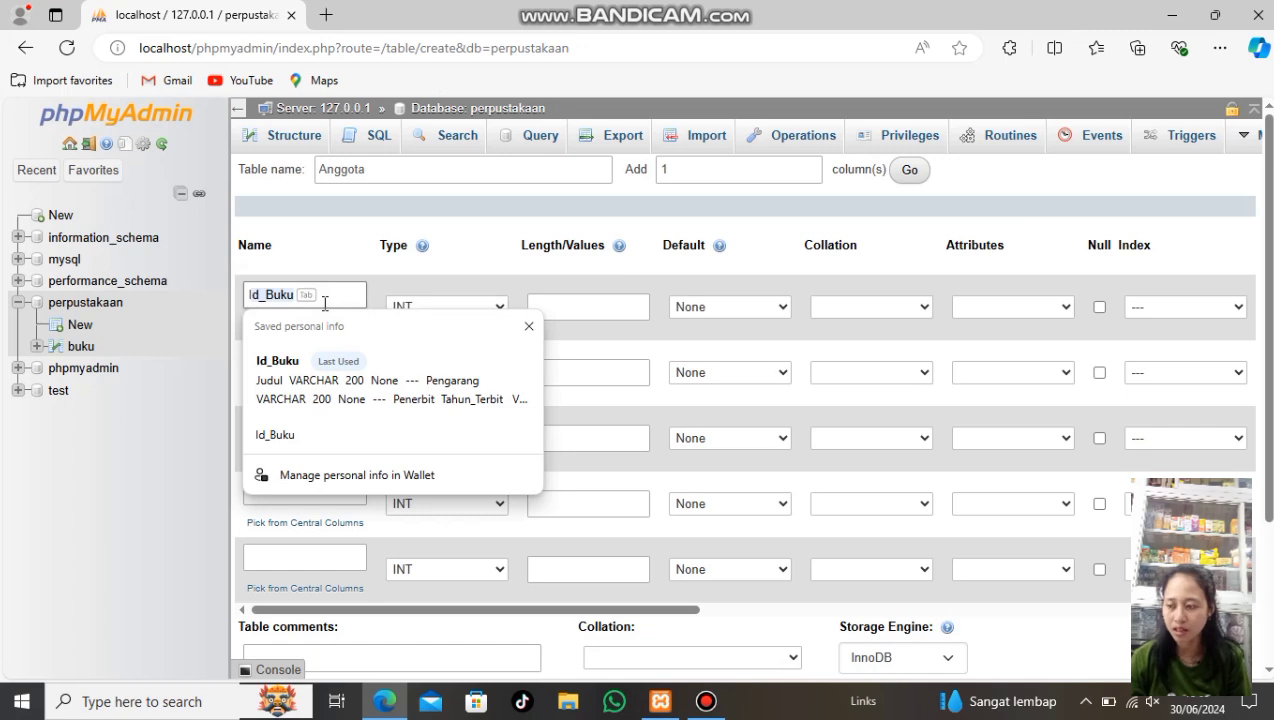
type("D")
key("BackSpace")
key("BackSpace")
type("d")
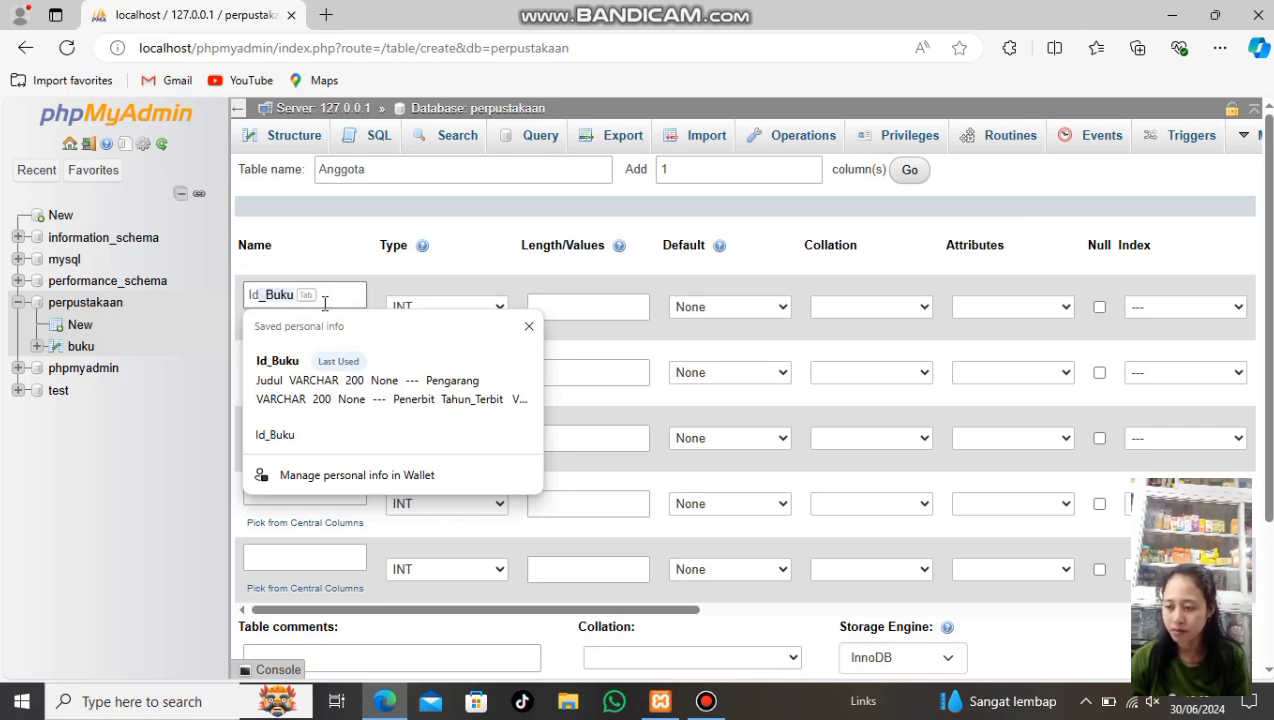
type("-")
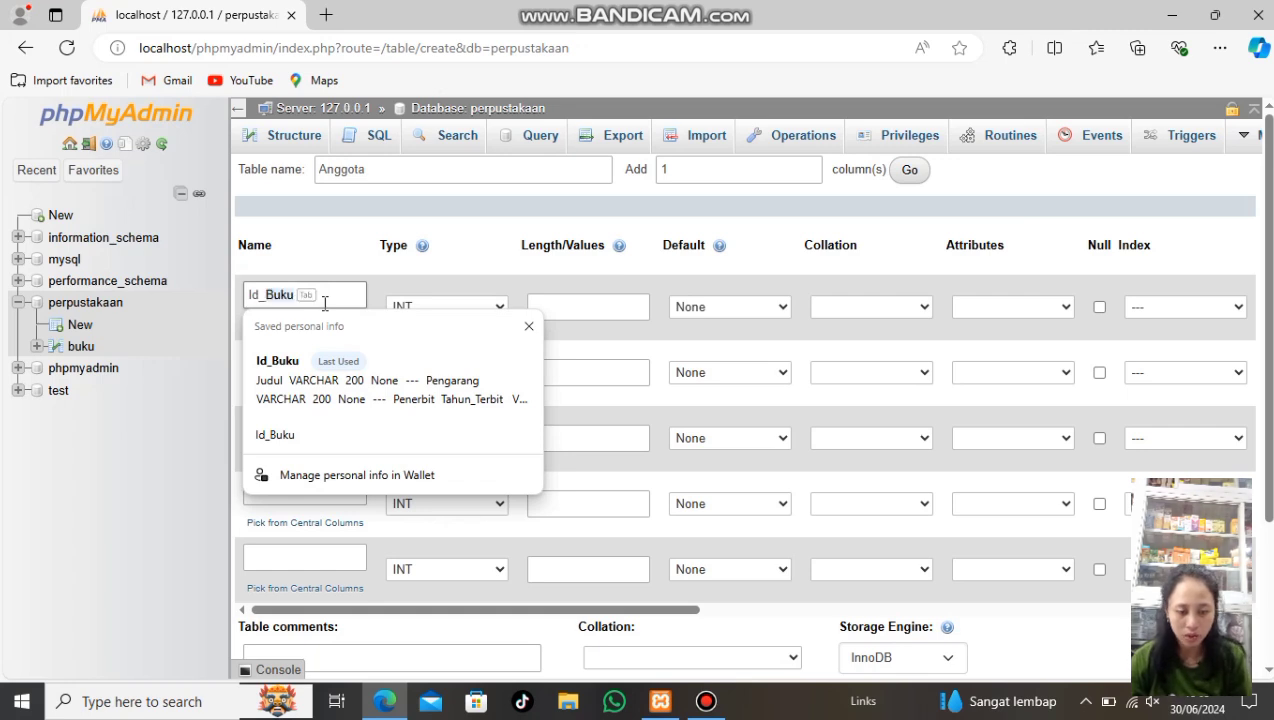
type("Angg")
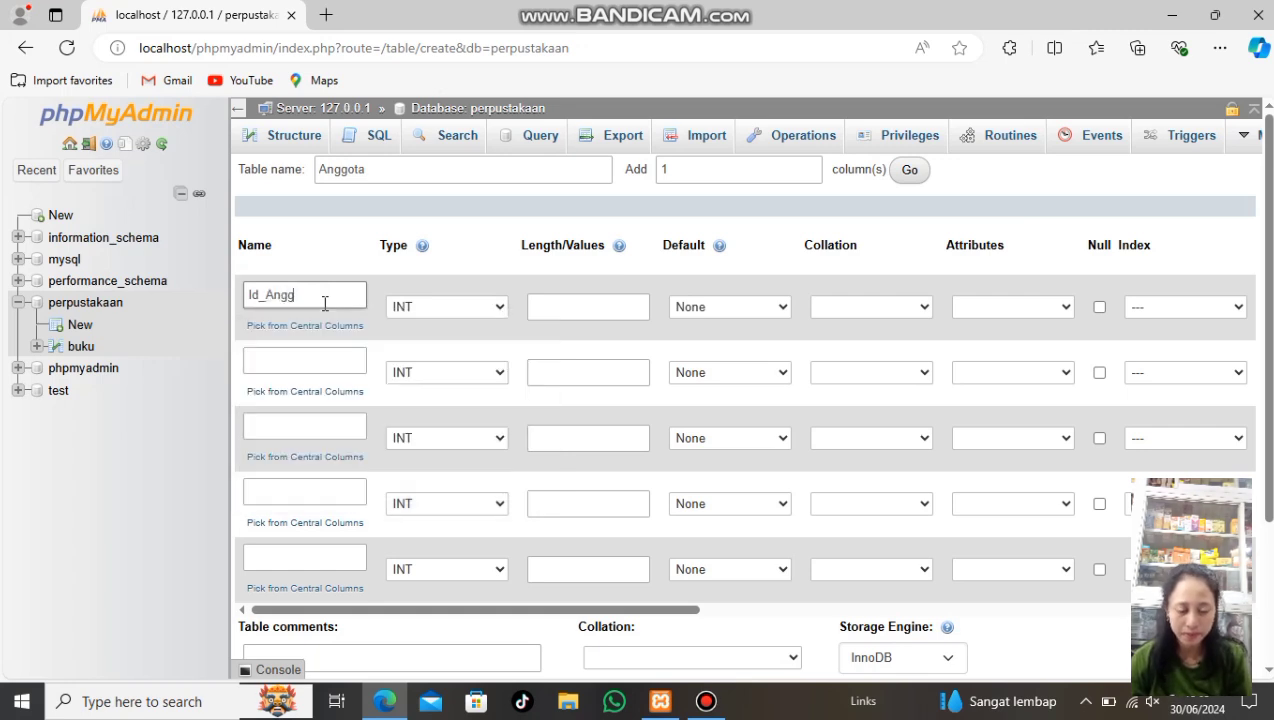
type("ota")
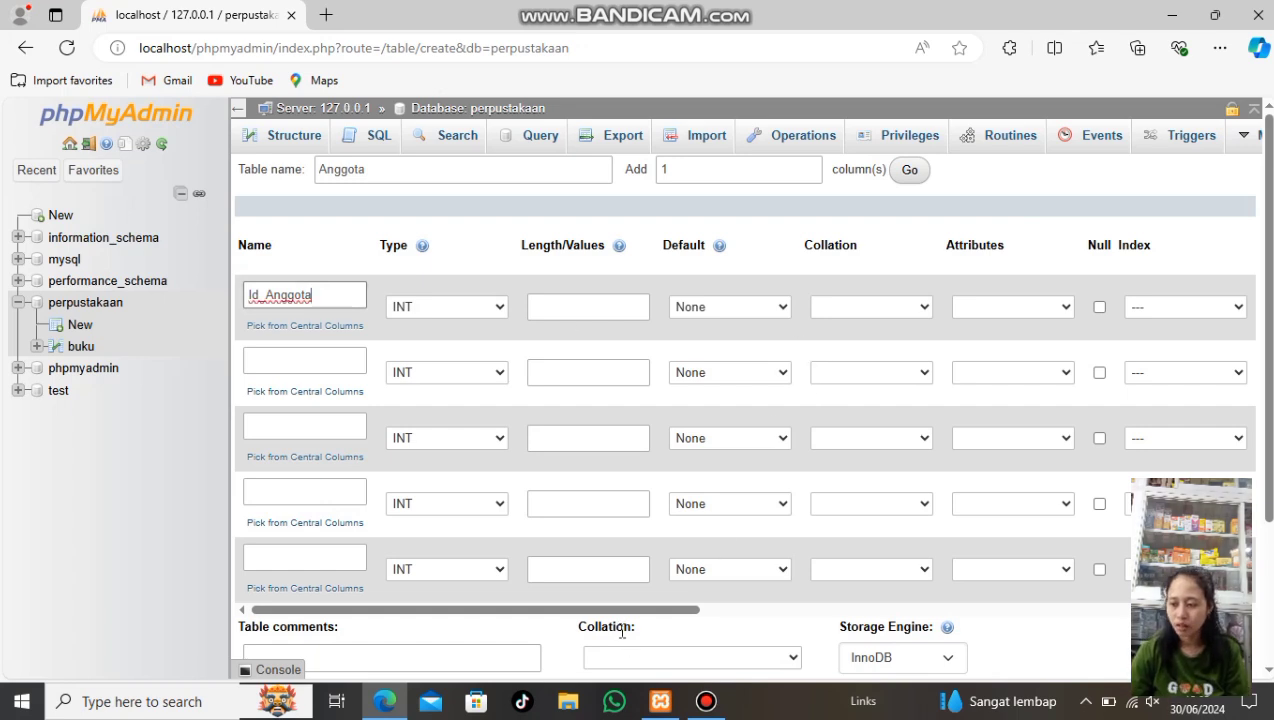
left_click_drag(614, 610, 745, 625)
left_click(977, 307)
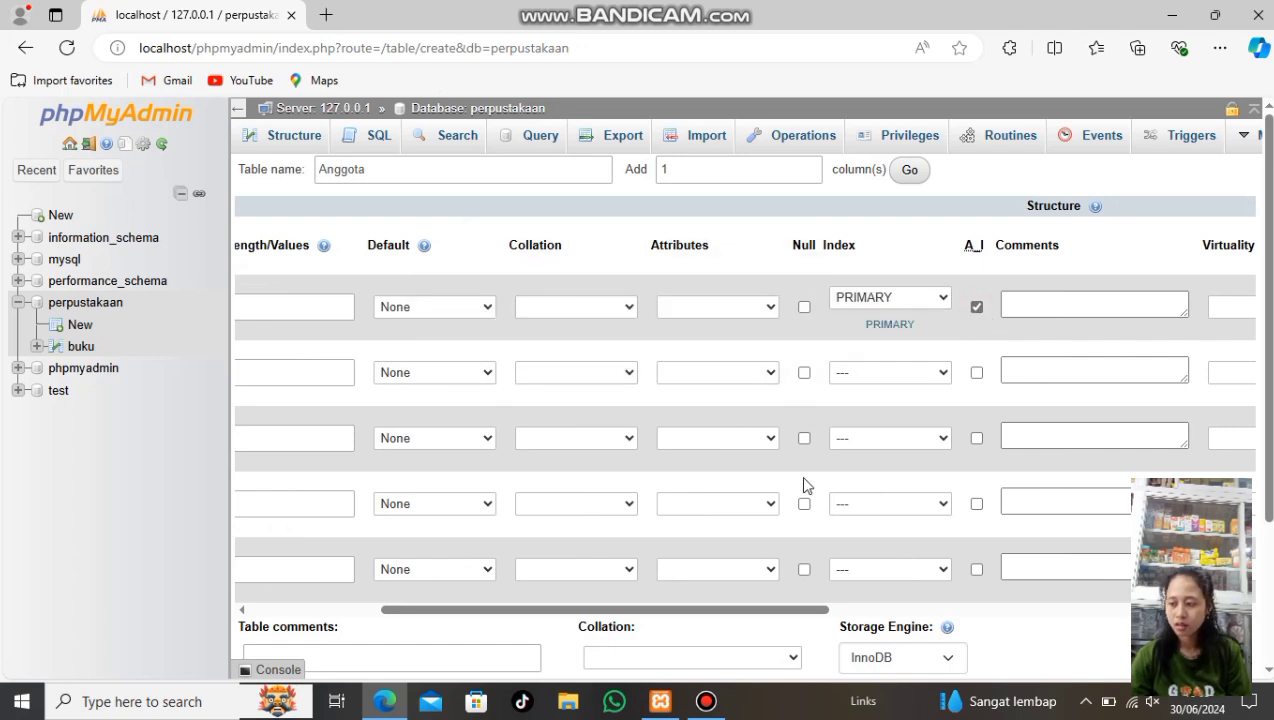
left_click_drag(788, 608, 637, 649)
left_click(305, 363)
type("Nama")
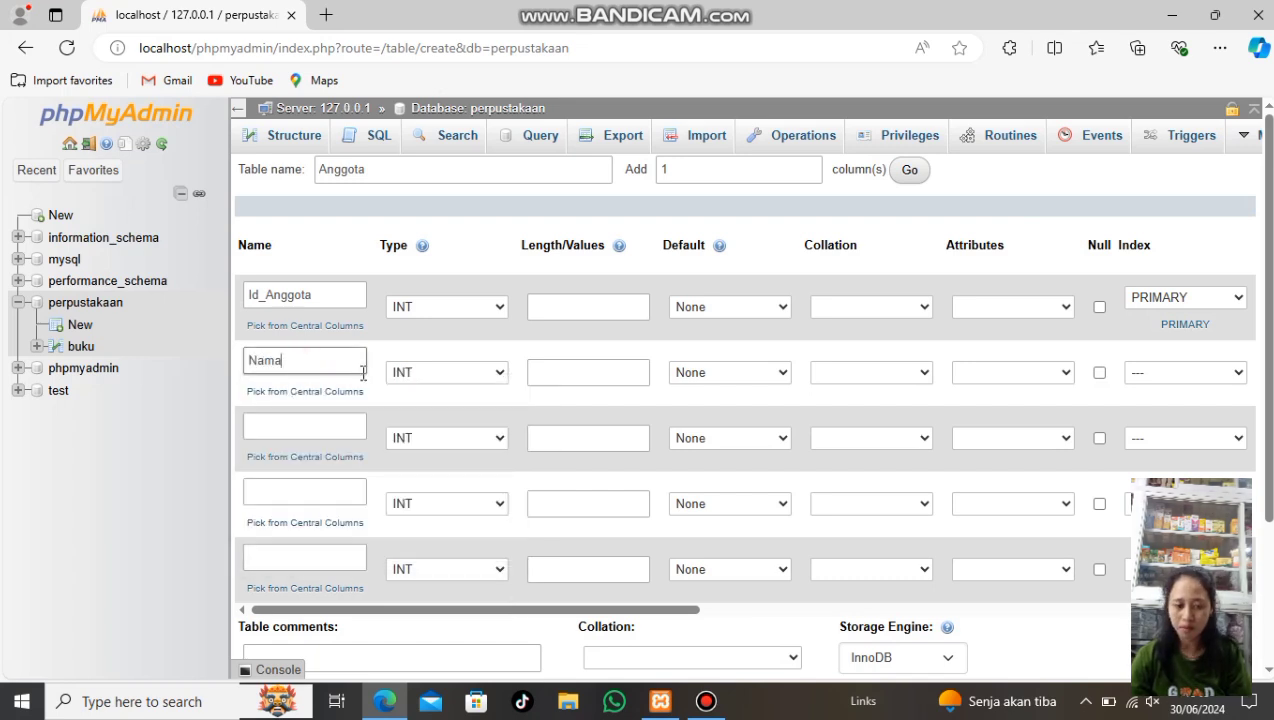
Make Nama VARCHAR(50) and add Alamat as a TEXT column
left_click(482, 380)
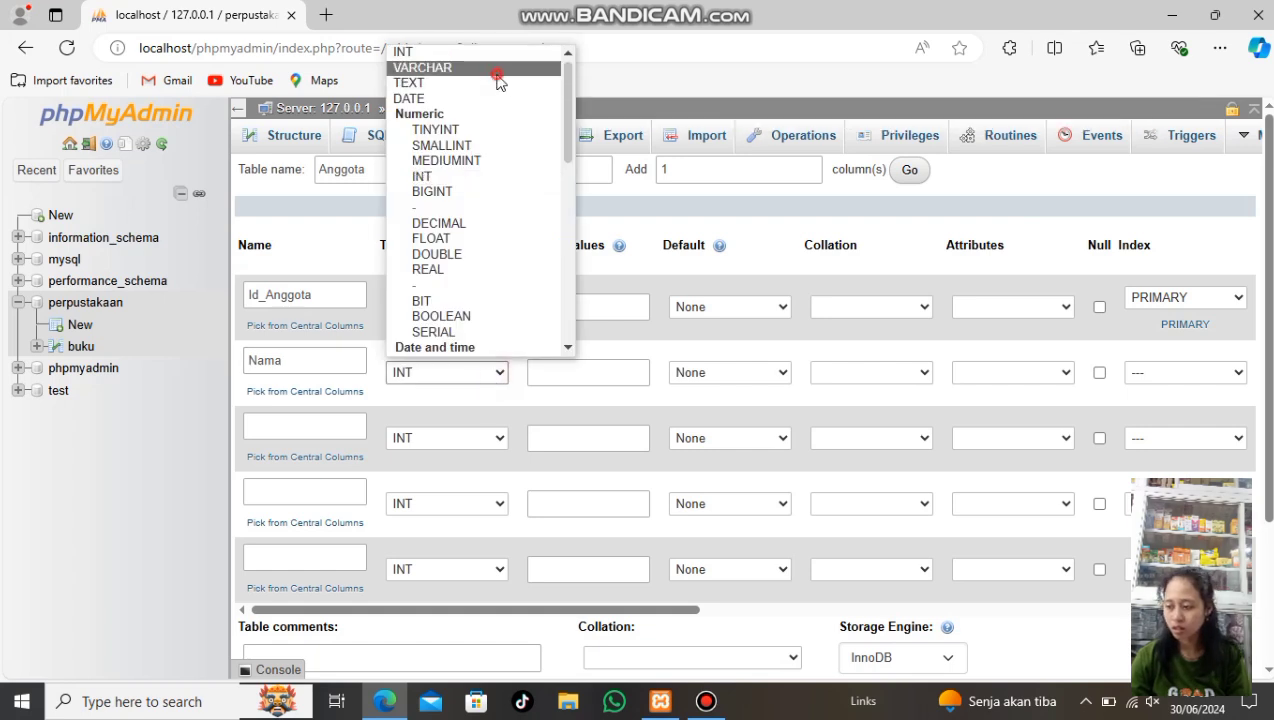
left_click(497, 68)
left_click(563, 372)
type("50")
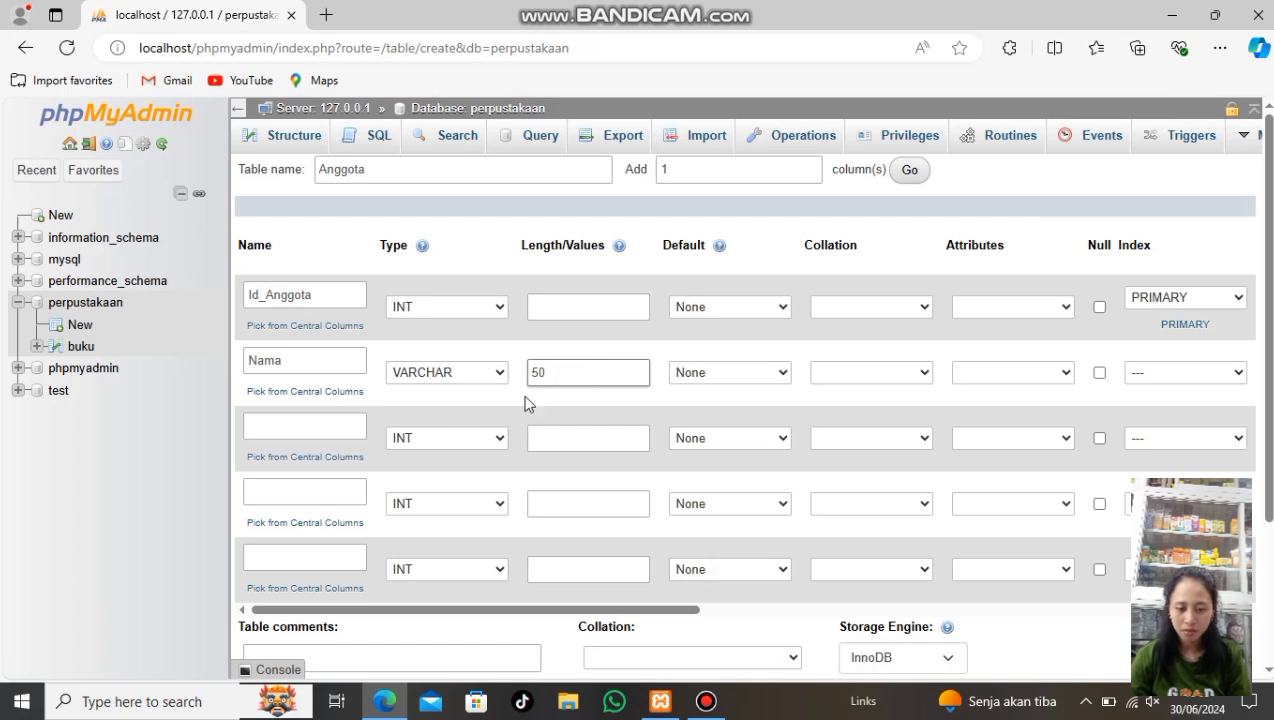
left_click(340, 428)
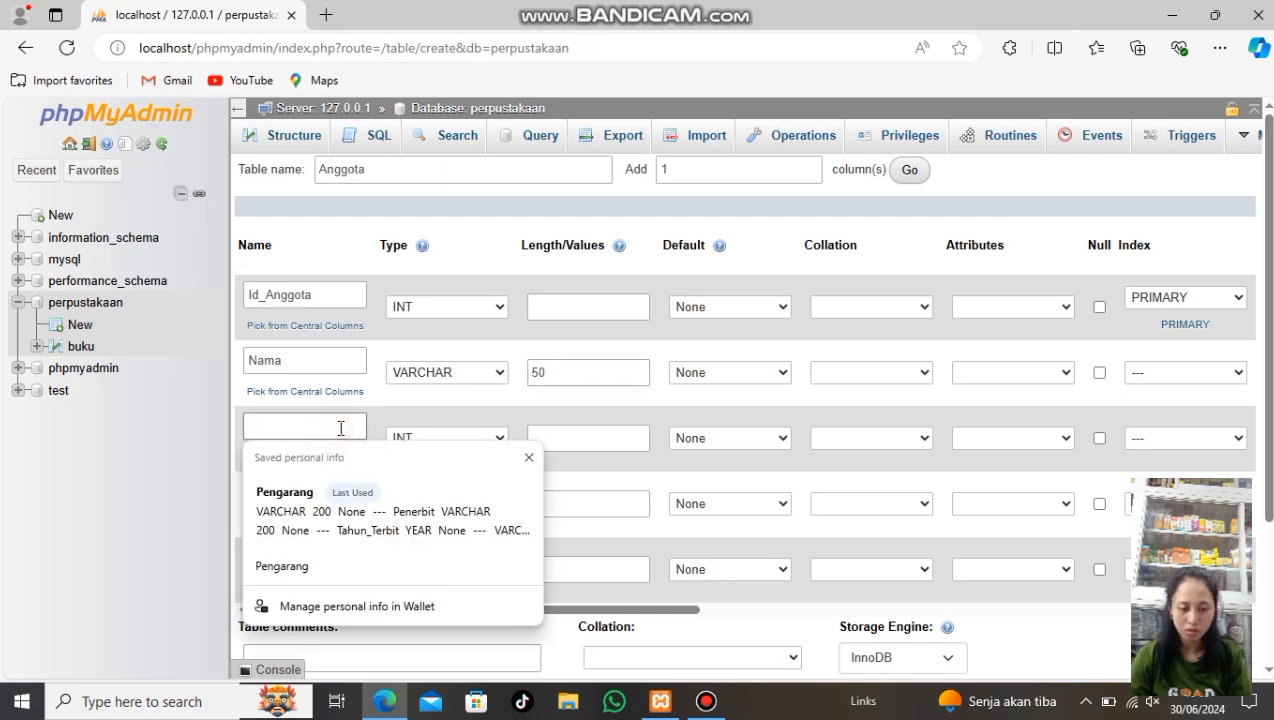
type("Alamat")
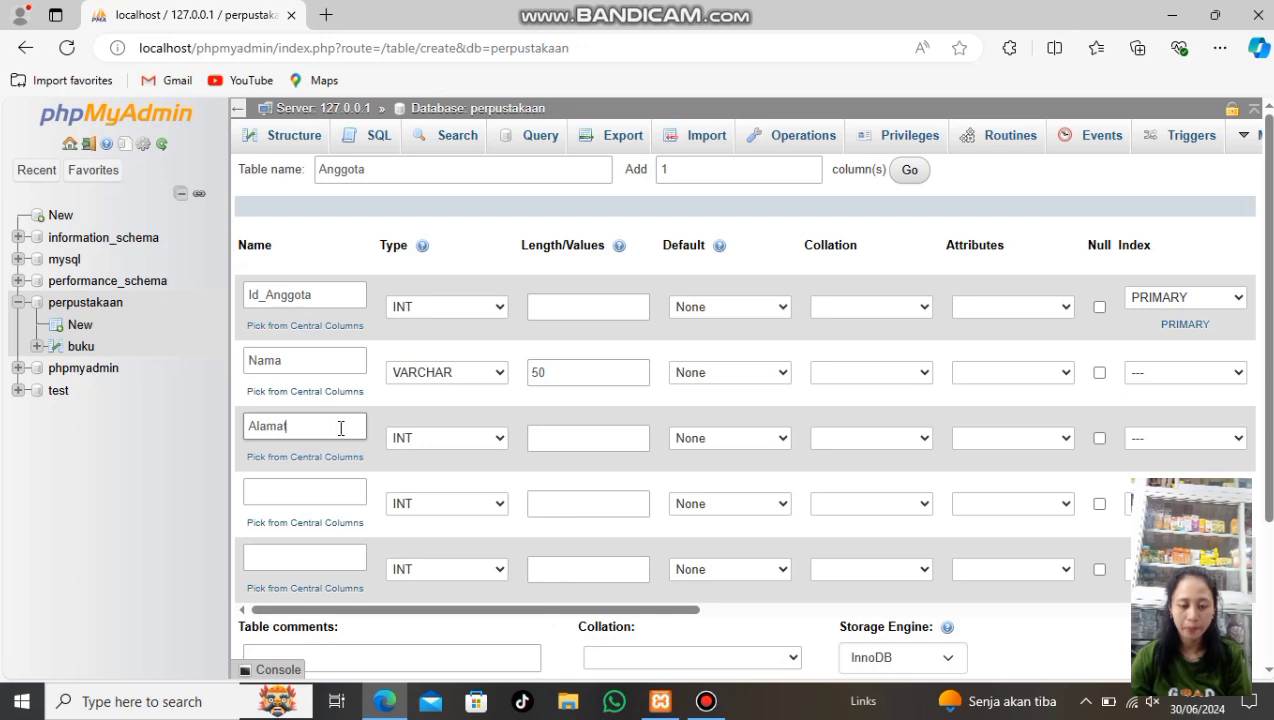
left_click(498, 440)
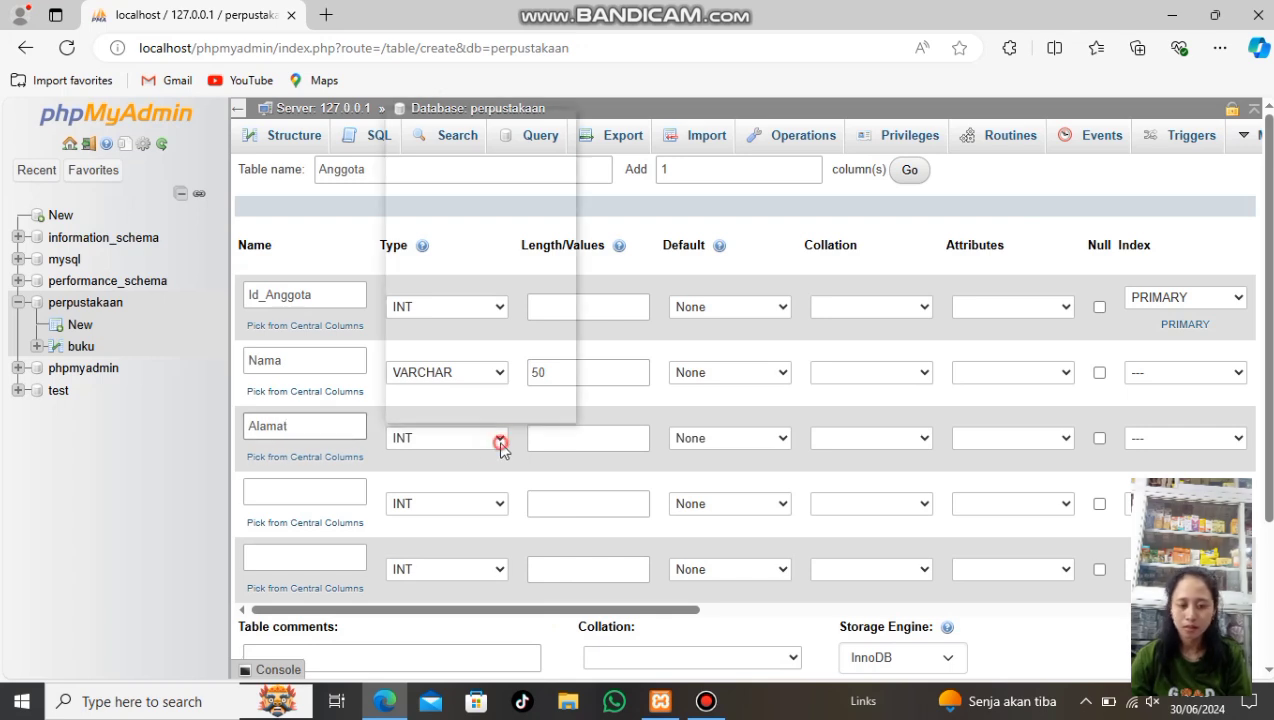
left_click(440, 149)
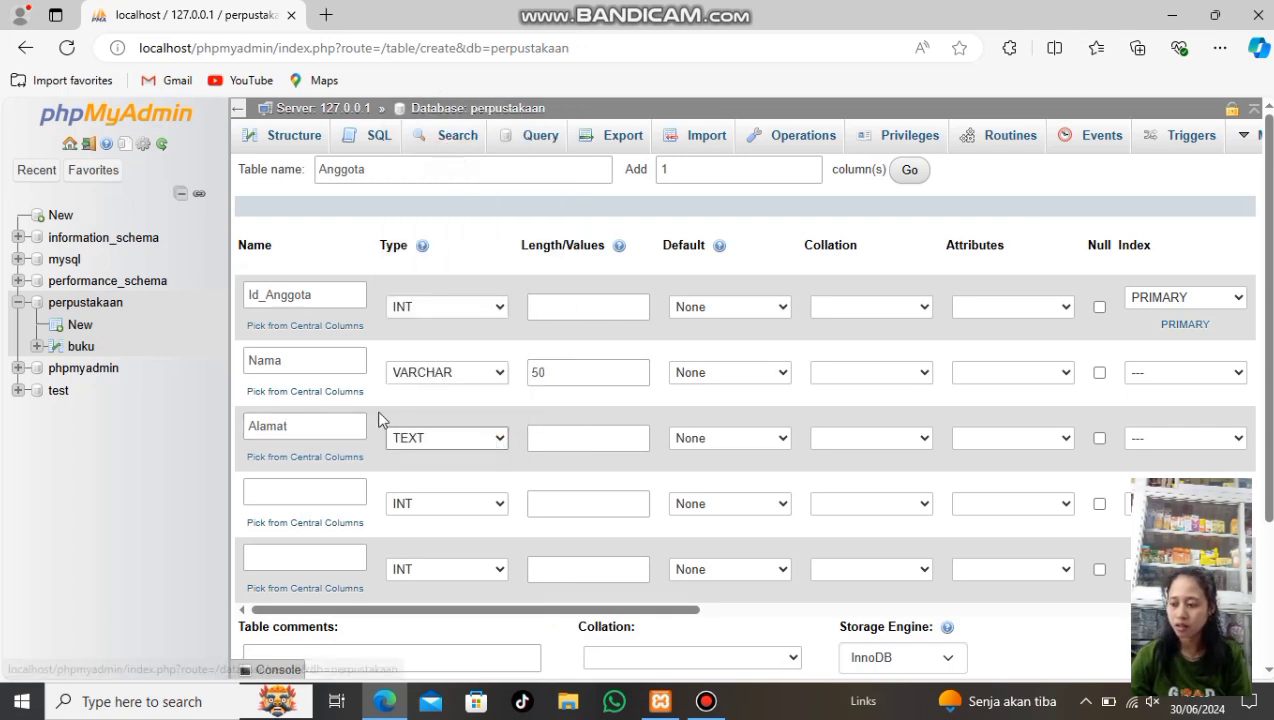
Add Telepon as a VARCHAR column with length 200
left_click(354, 489)
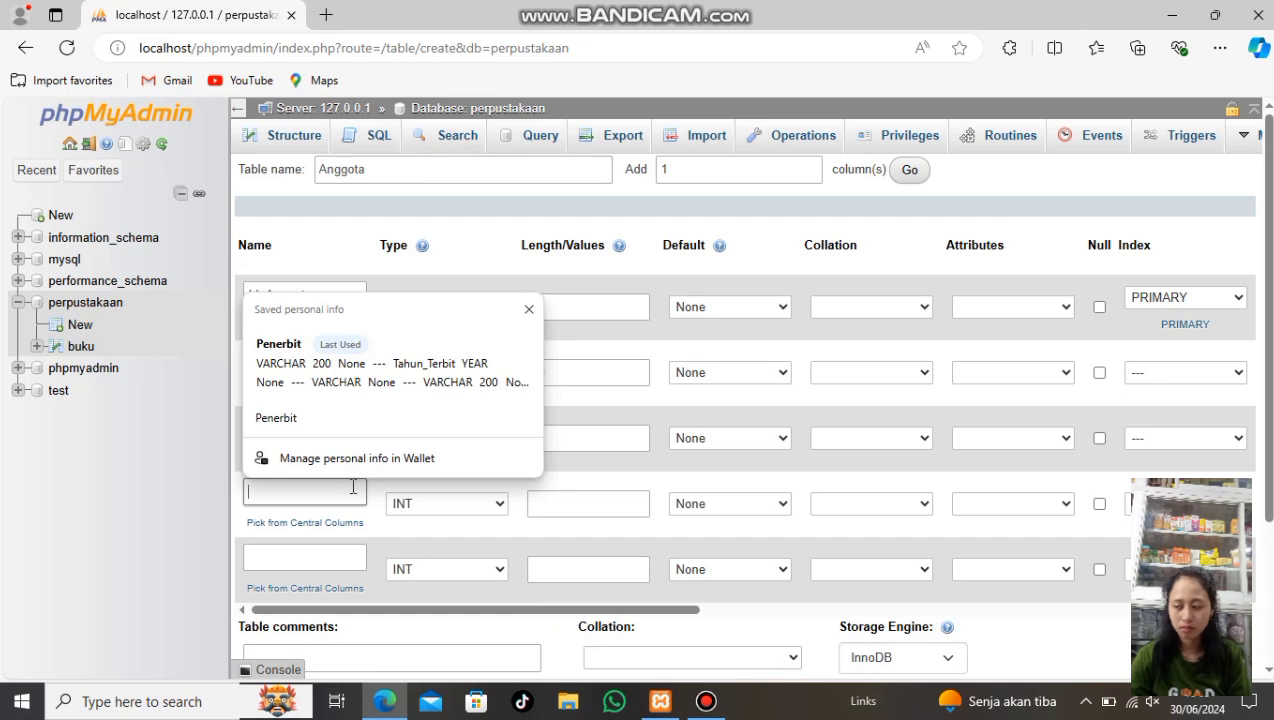
type("Telepon")
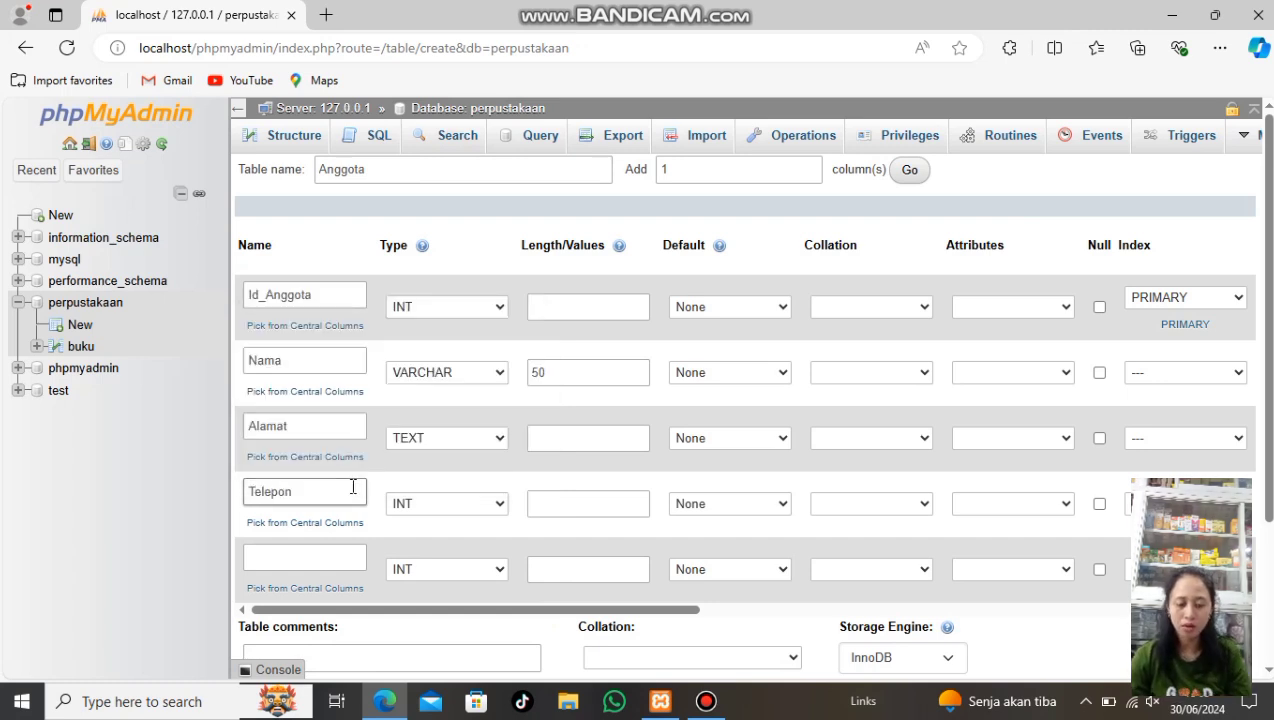
left_click(497, 504)
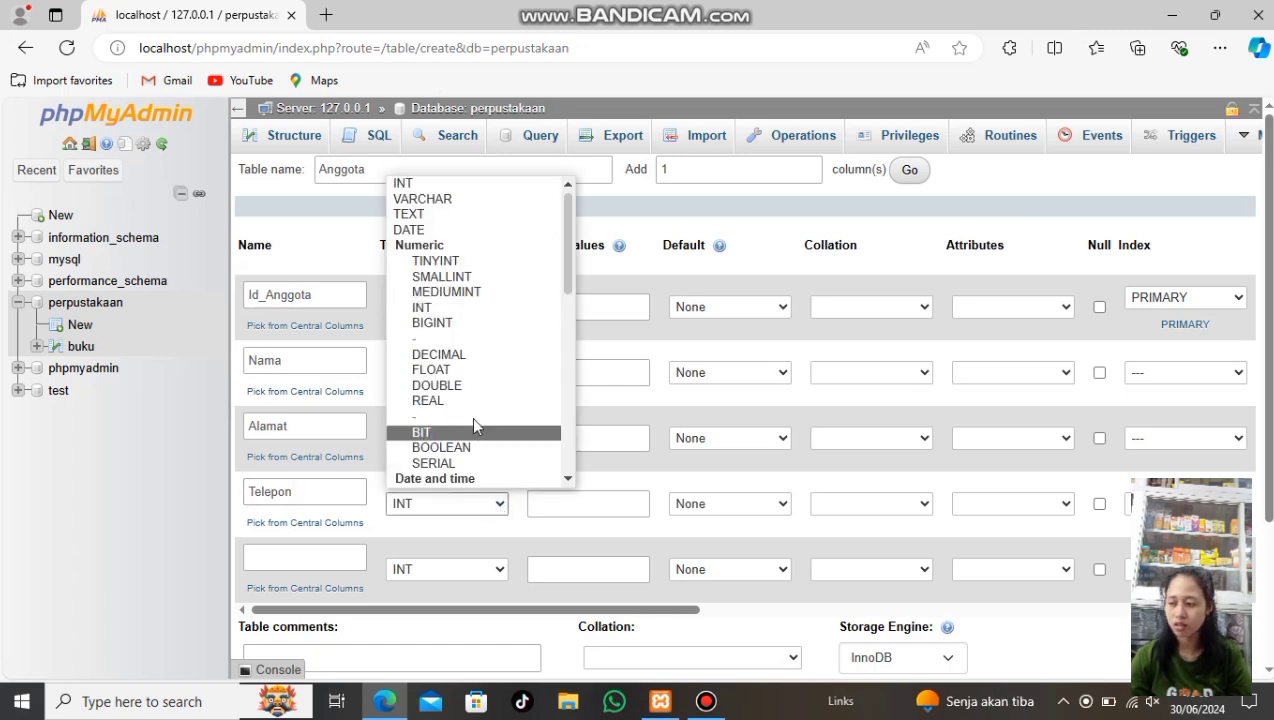
left_click(422, 199)
left_click(548, 504)
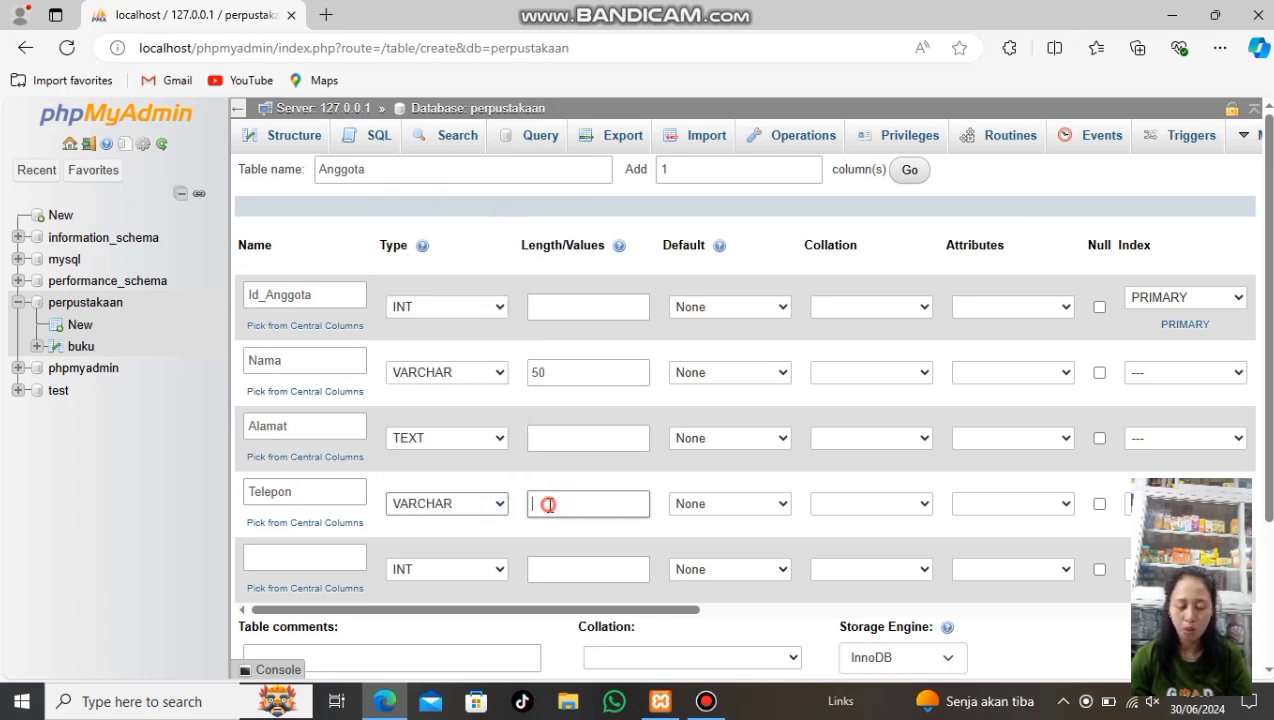
type("200")
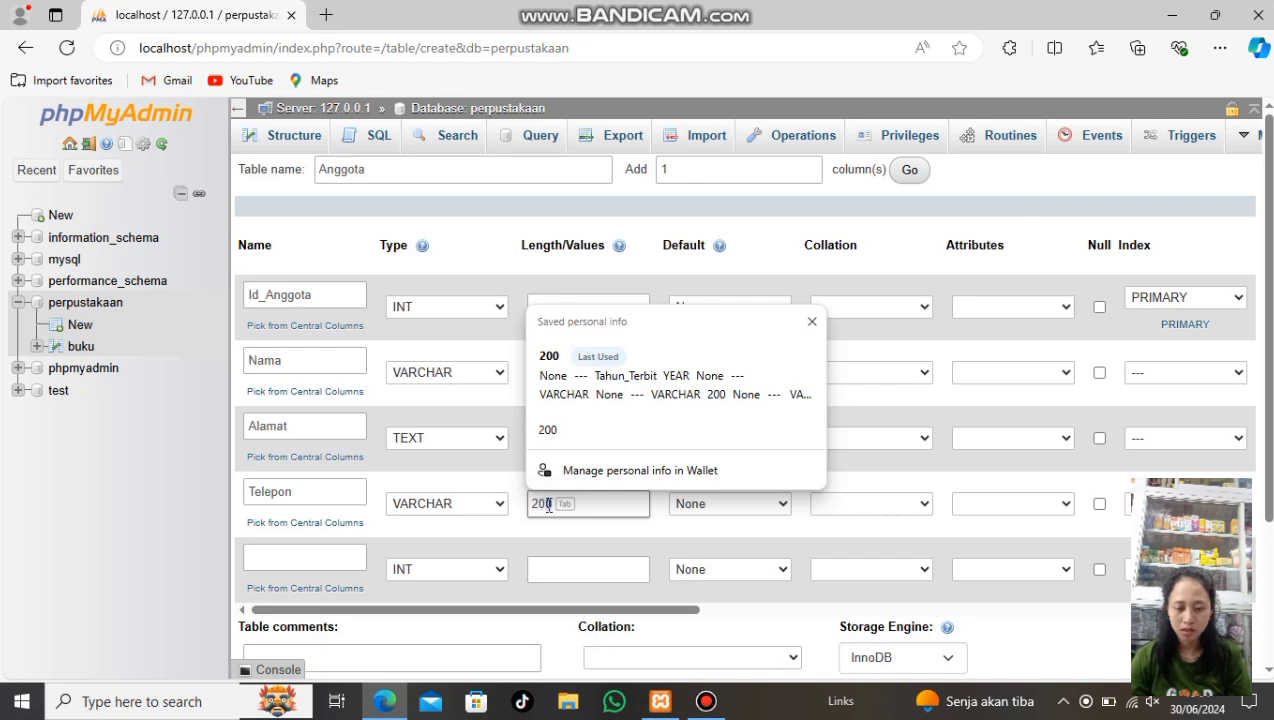
Add Email as a VARCHAR(100) column
left_click(288, 570)
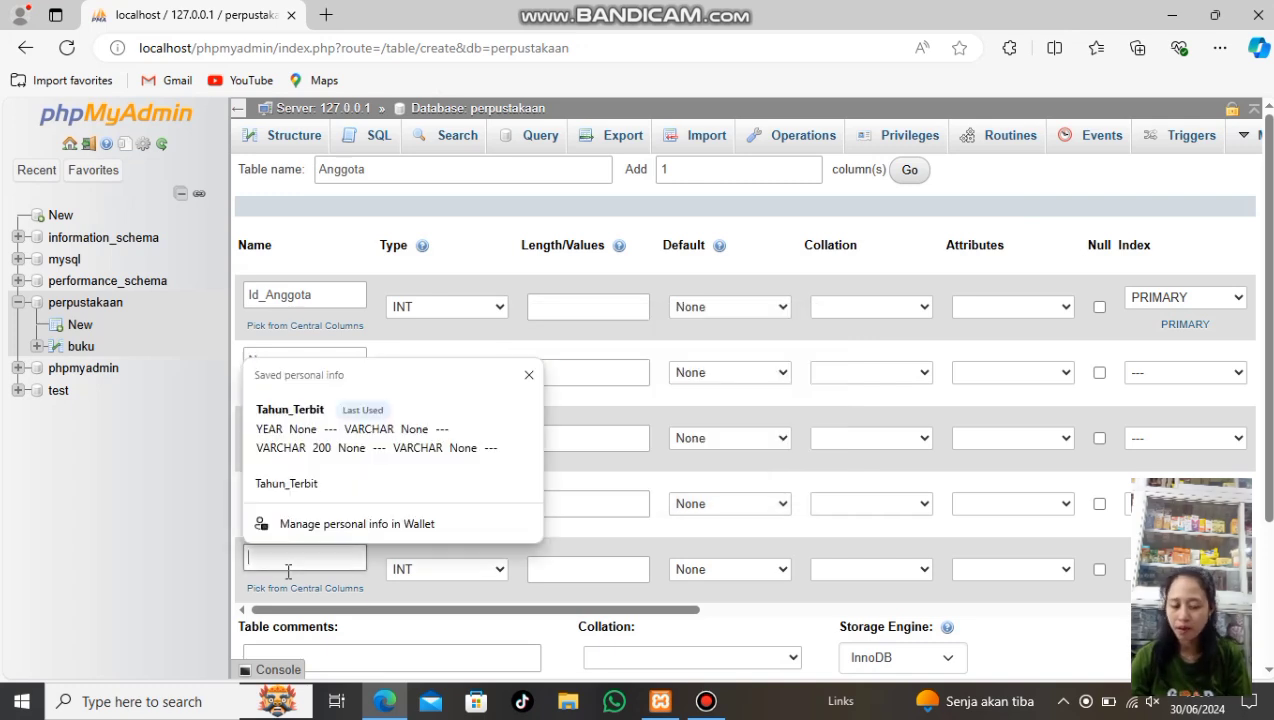
left_click(617, 545)
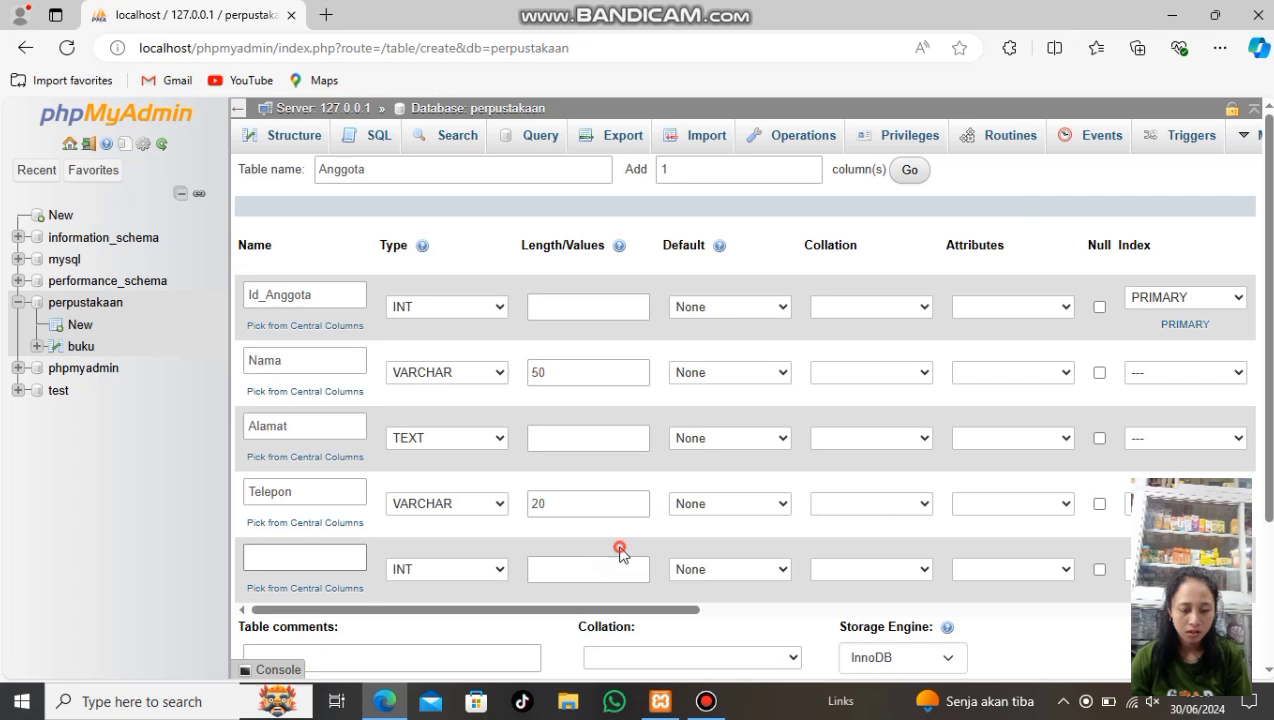
left_click(262, 557)
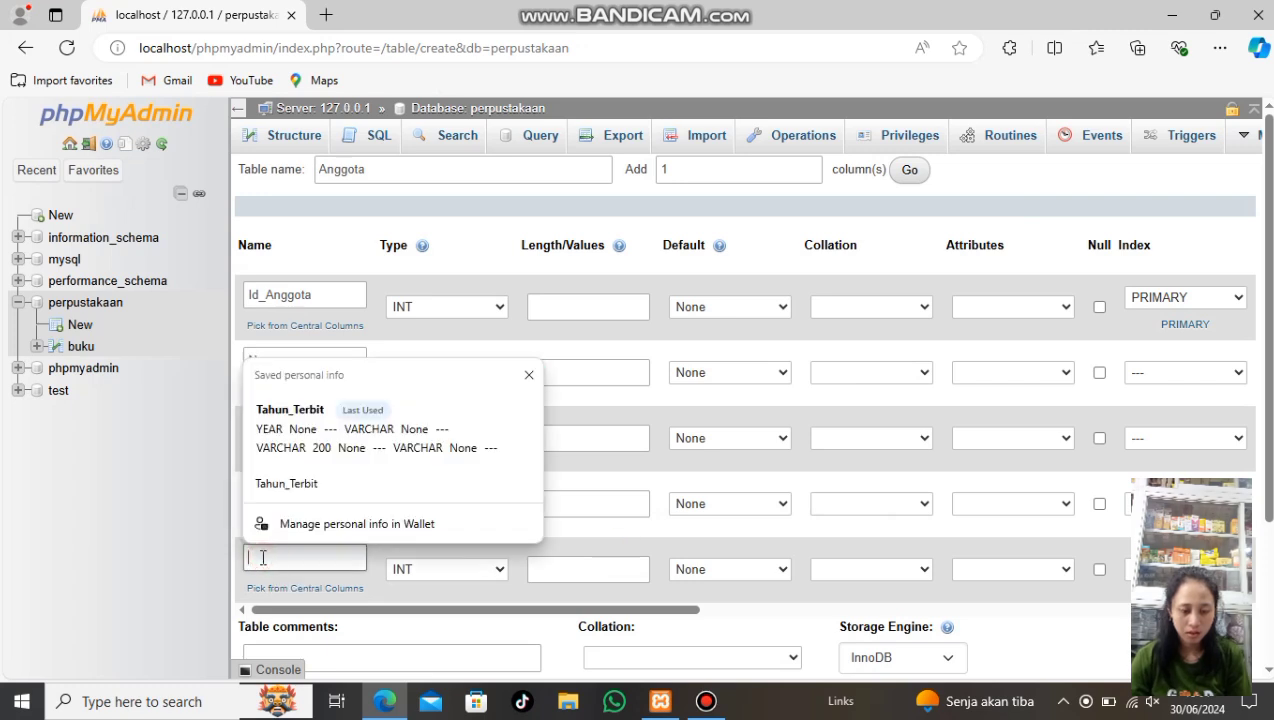
type("e")
key("BackSpace")
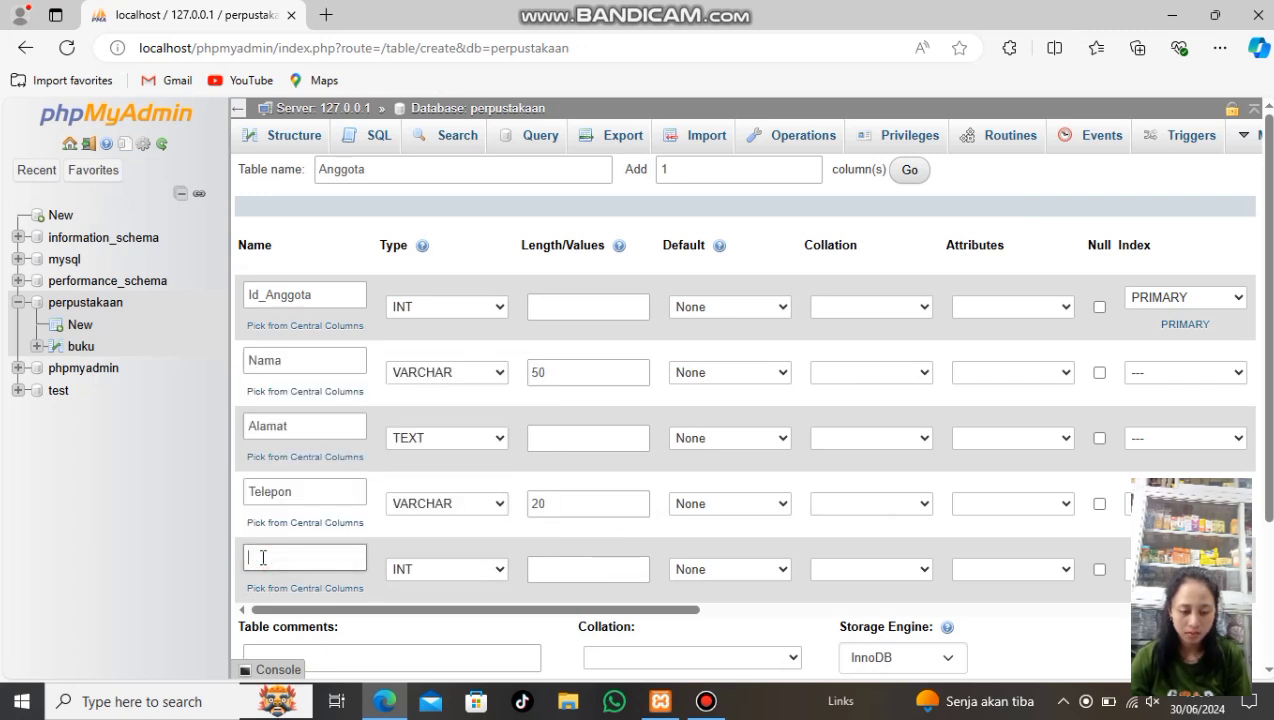
type("Email")
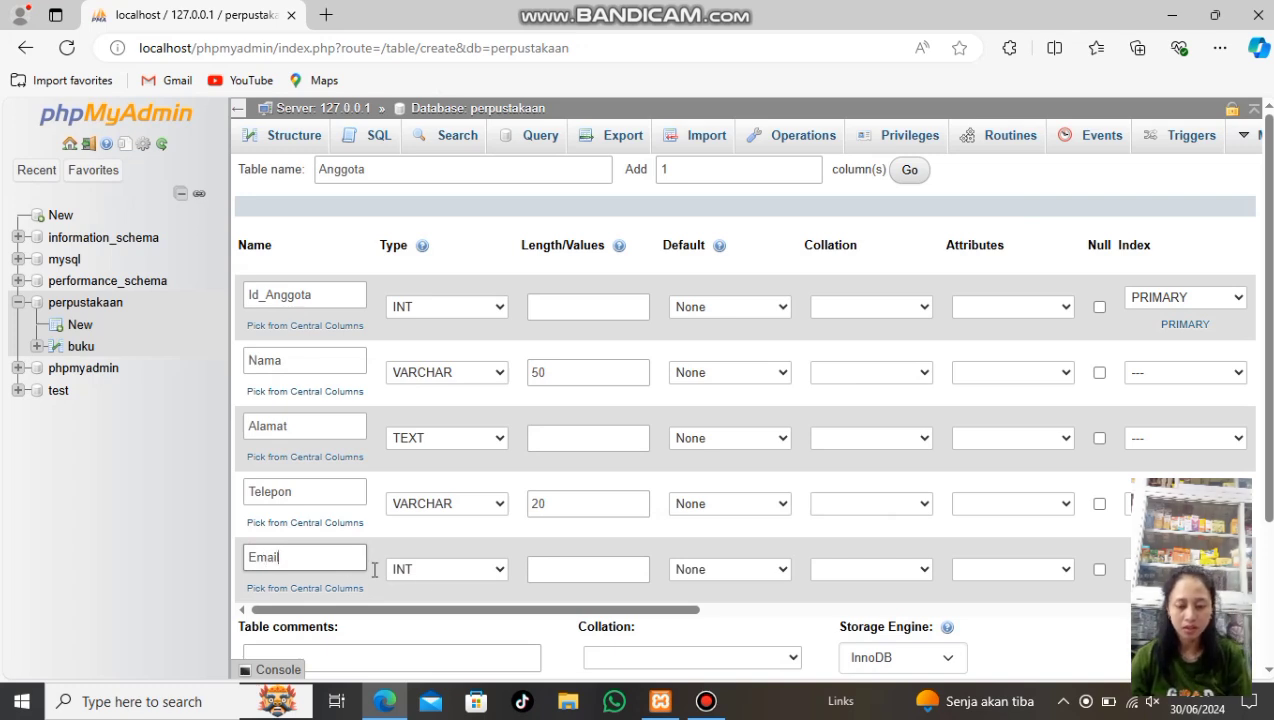
left_click(497, 570)
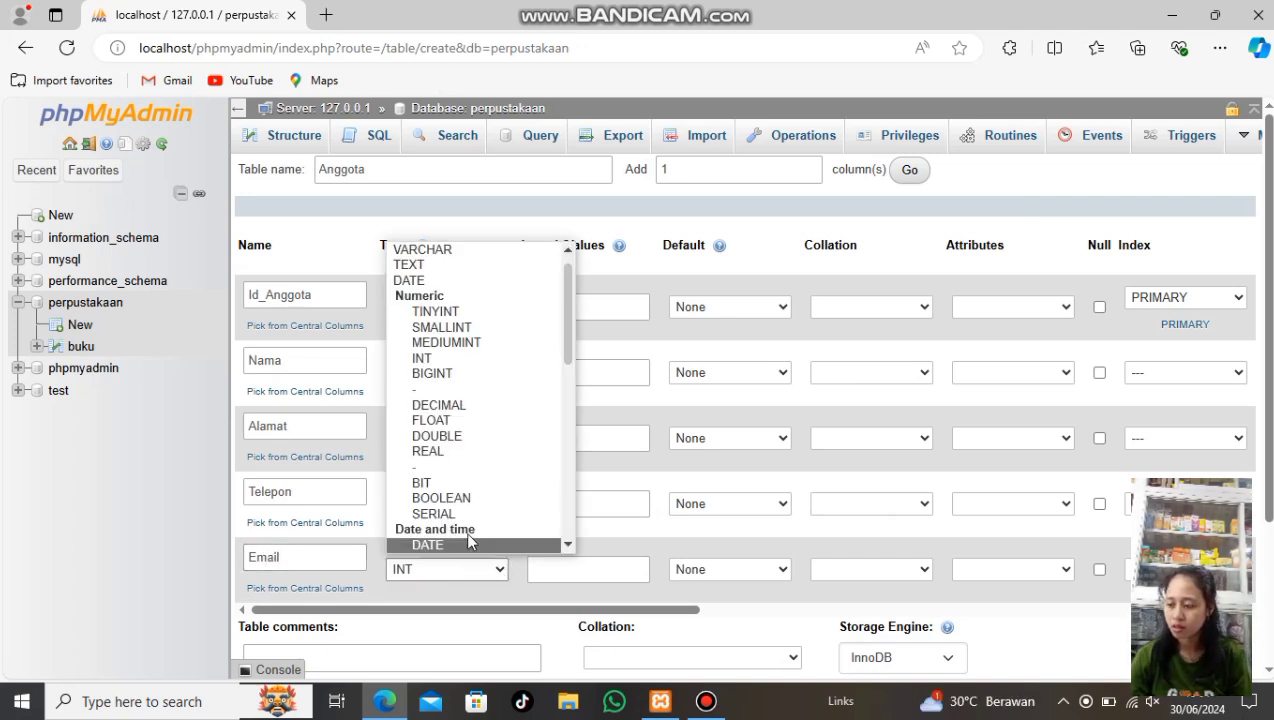
left_click(421, 250)
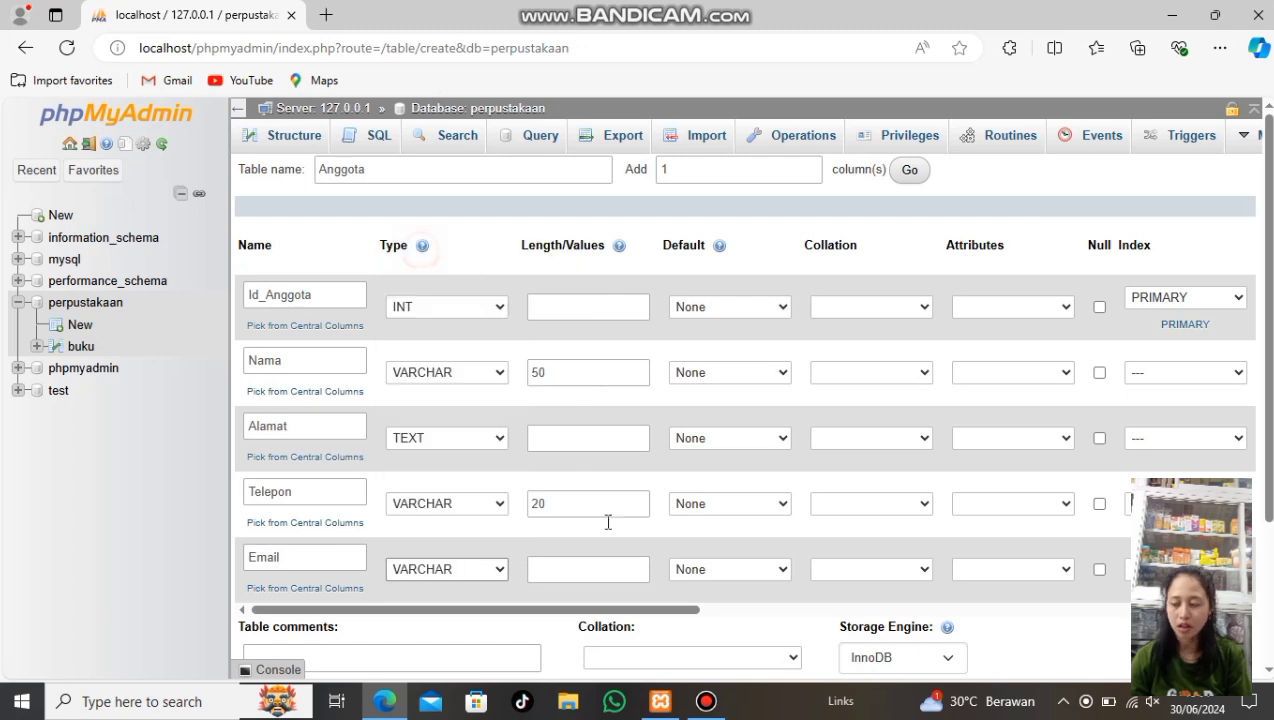
left_click(580, 574)
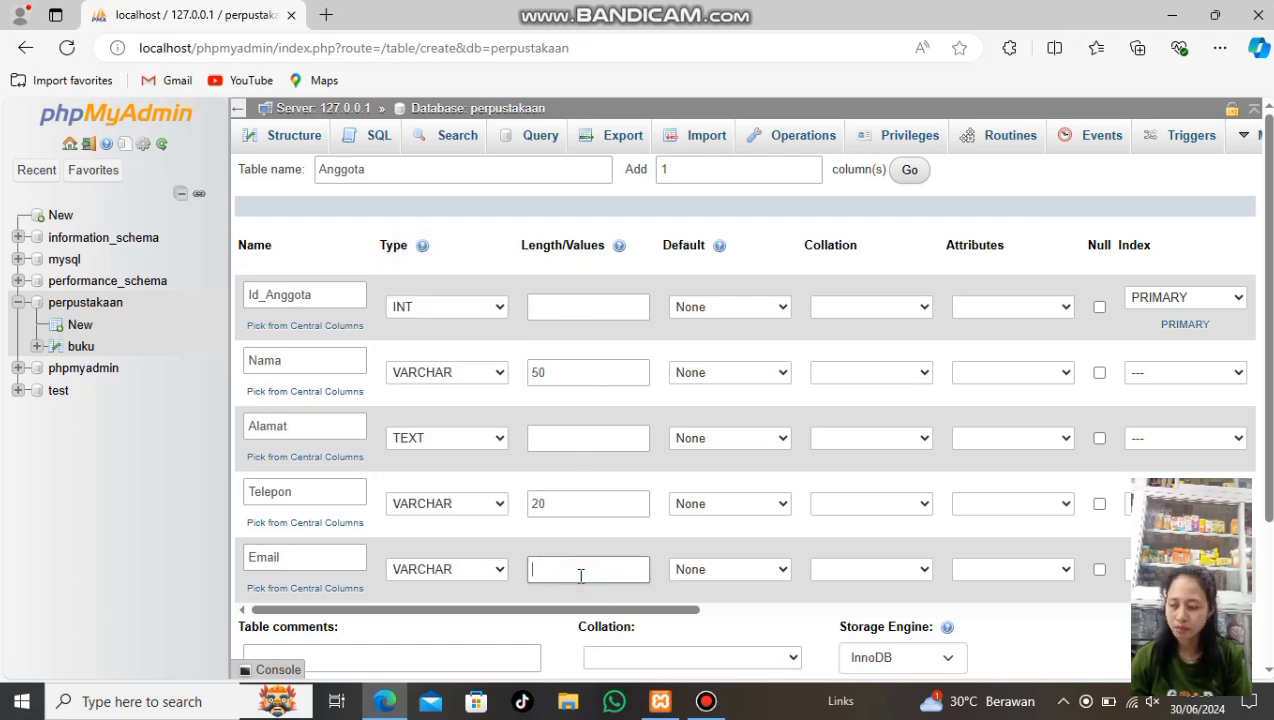
type("100")
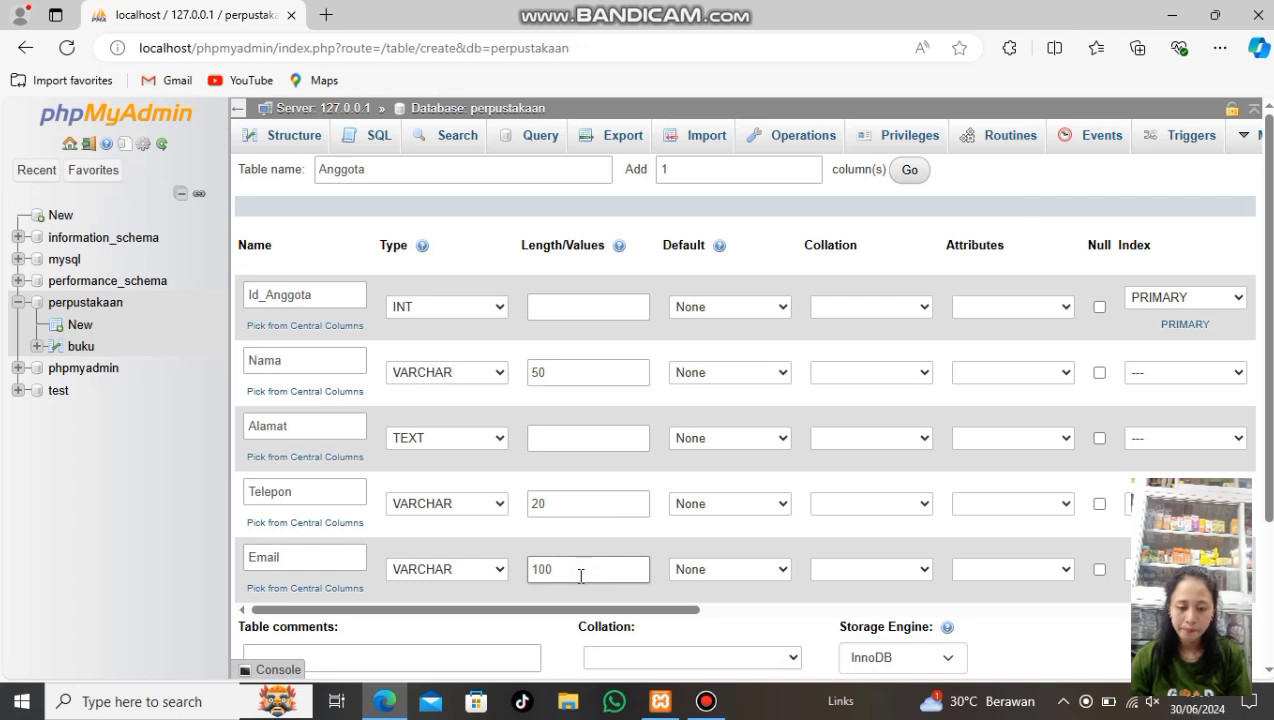
scroll(617, 523, "down", 2)
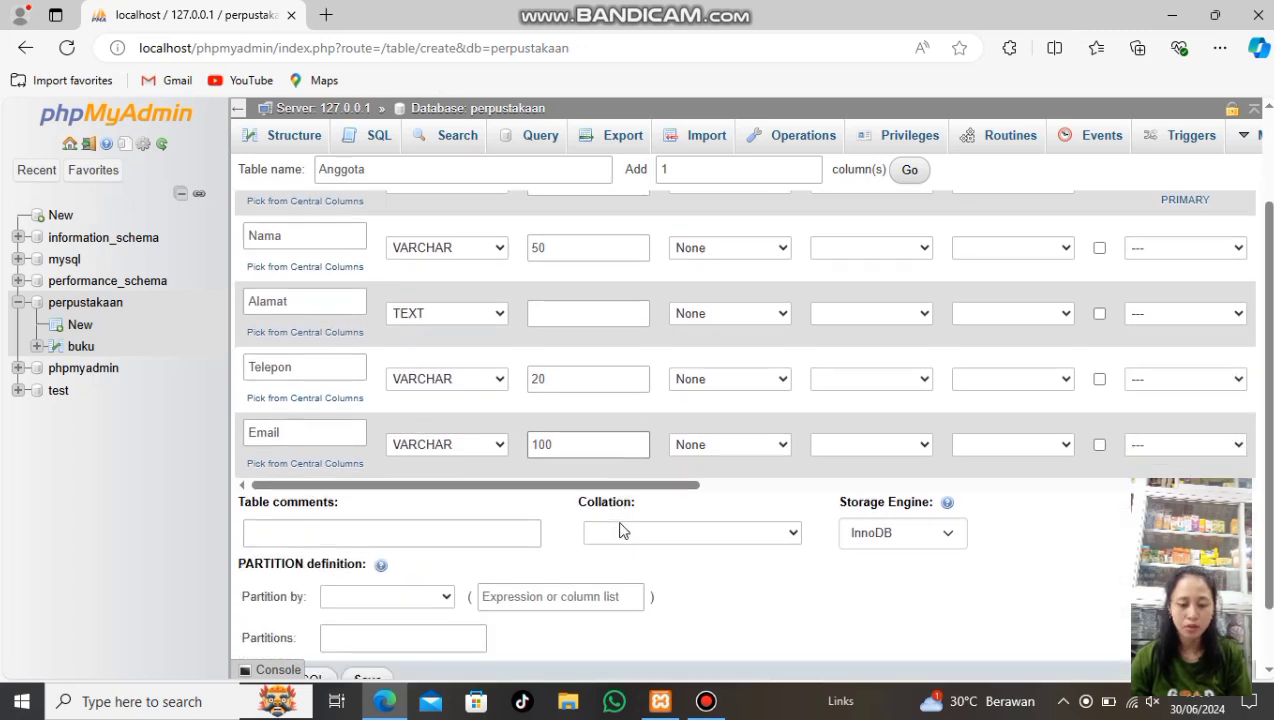
Save the Anggota table and return to the perpustakaan database's table list
scroll(620, 530, "down", 1)
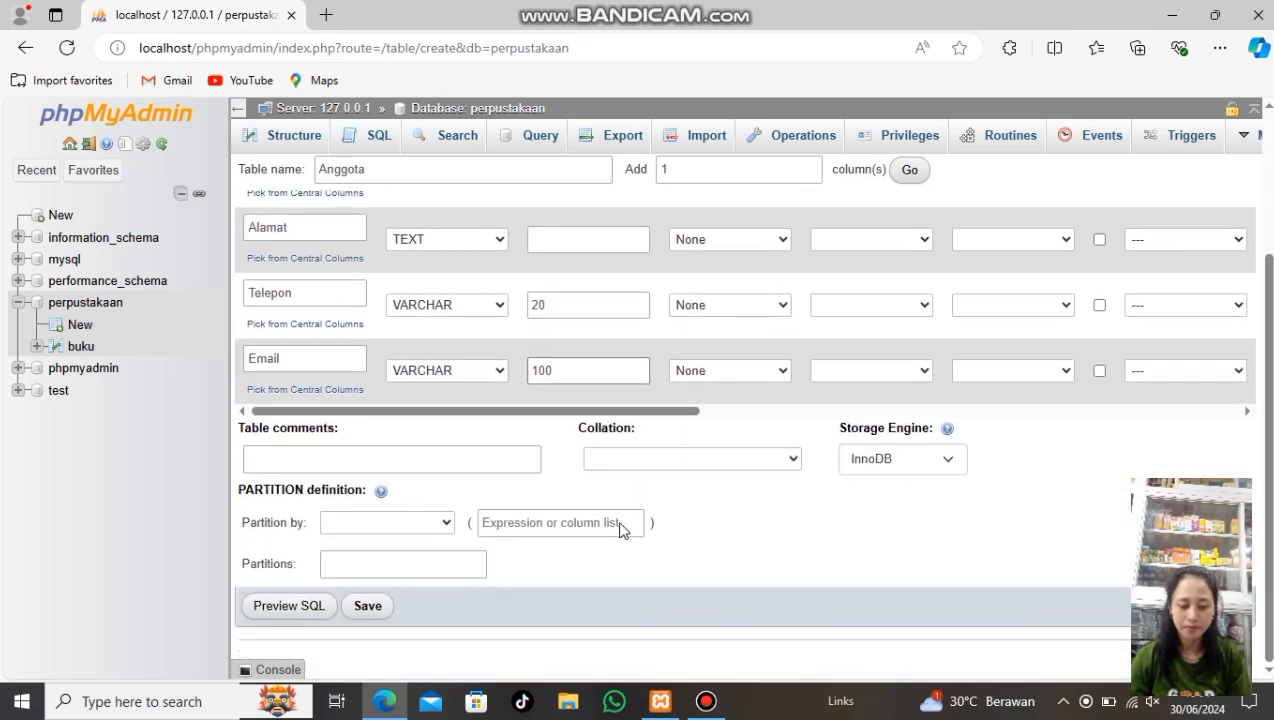
left_click(388, 610)
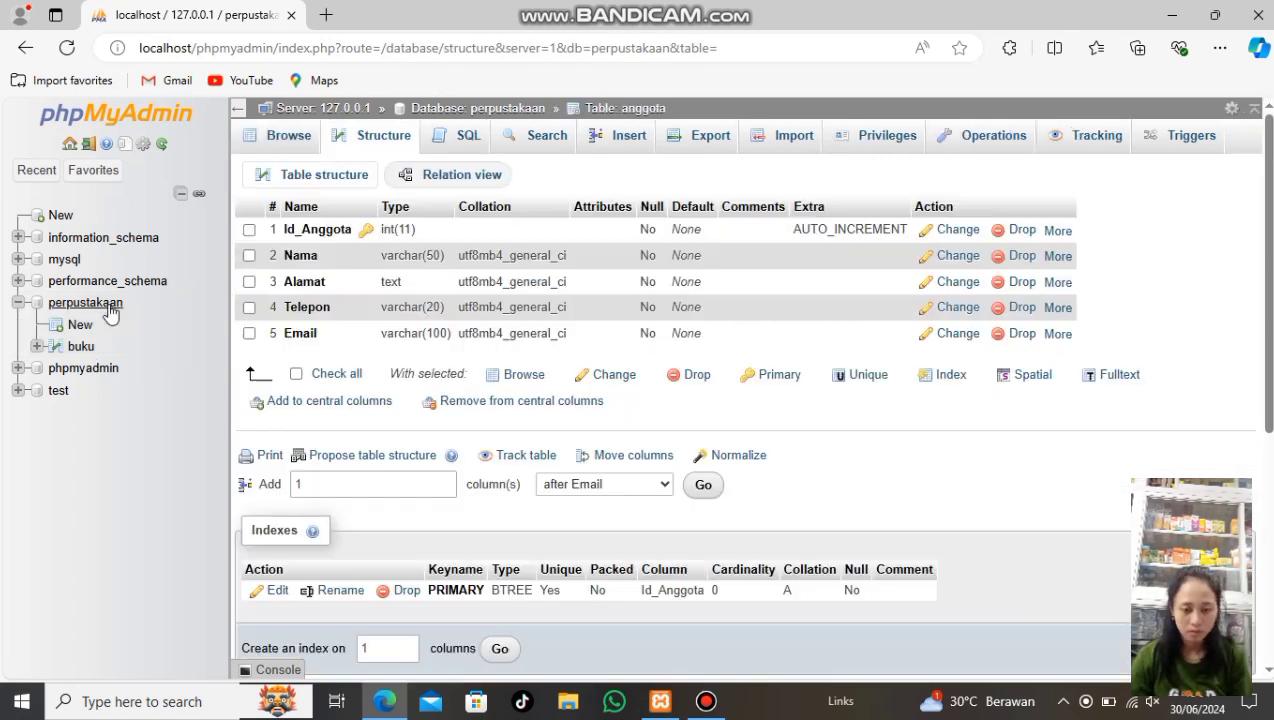
left_click(108, 310)
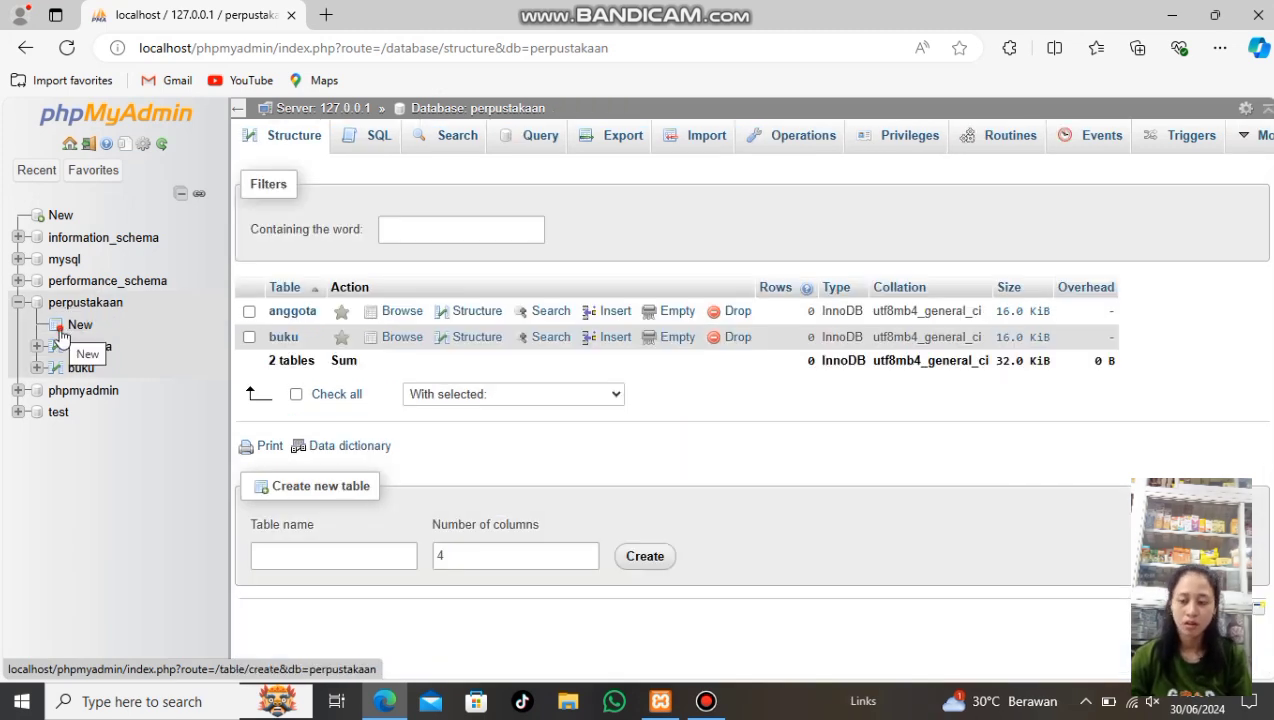
left_click(60, 335)
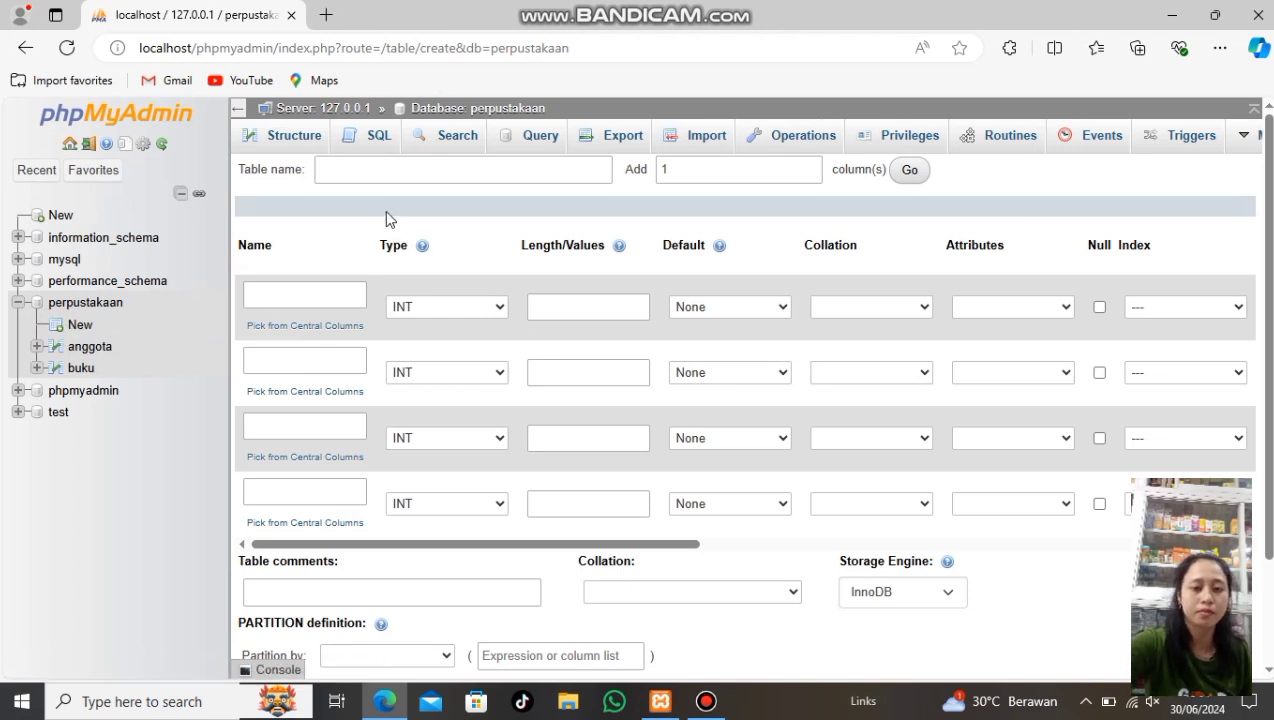
Name the new table Peminjam and add one extra column row to its form
left_click(390, 170)
type("Peminjam")
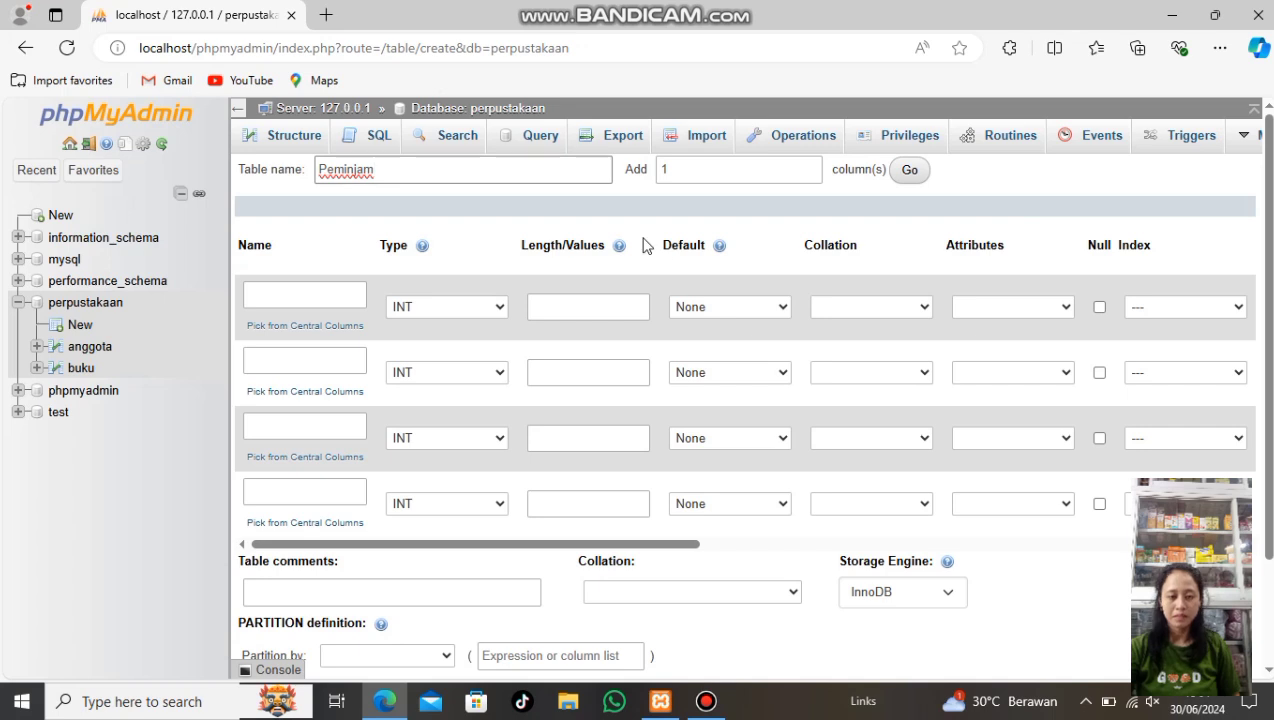
scroll(697, 557, "down", 1)
scroll(688, 514, "up", 1)
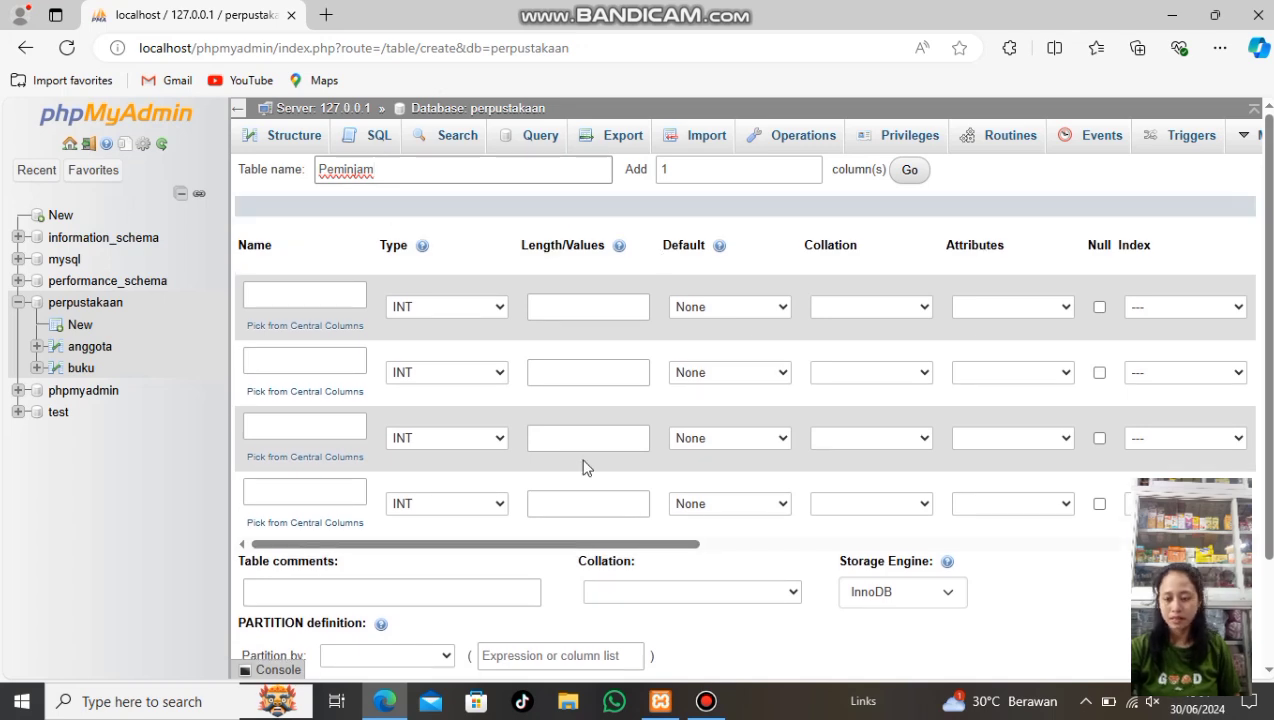
left_click(913, 175)
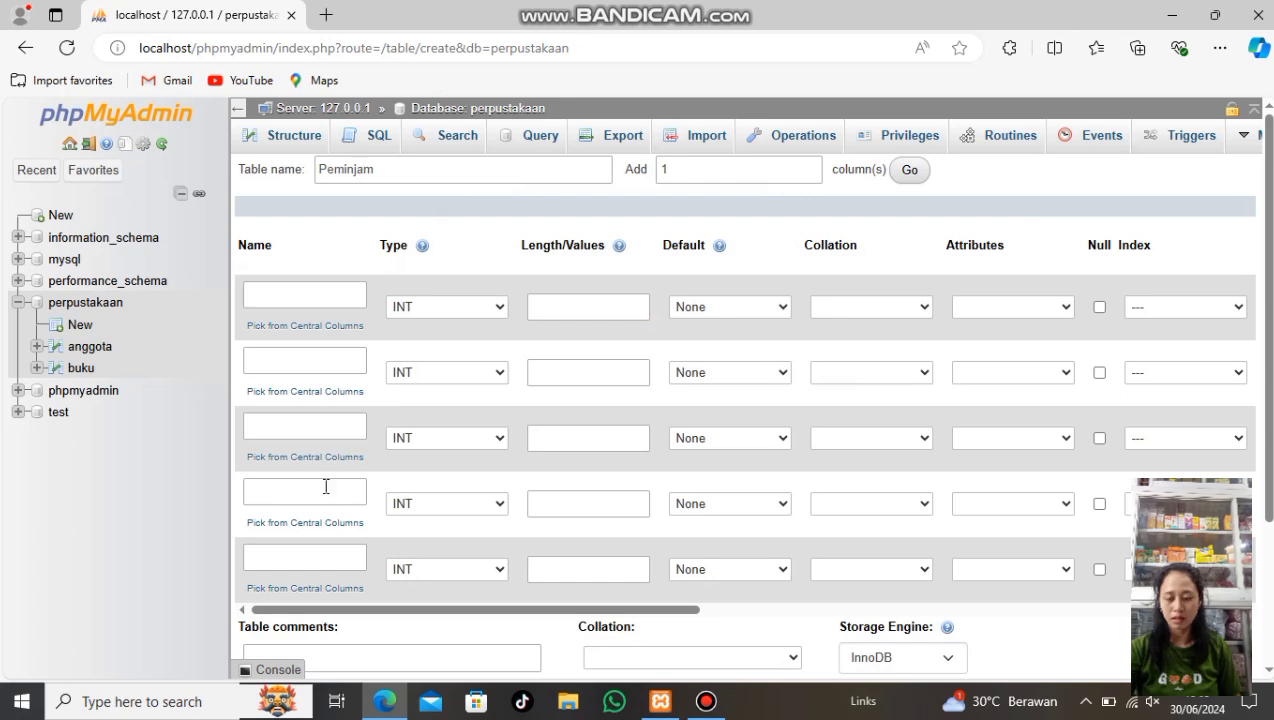
Name the first Peminjam column Id_Pemijam and make it an auto-increment primary key
left_click(300, 297)
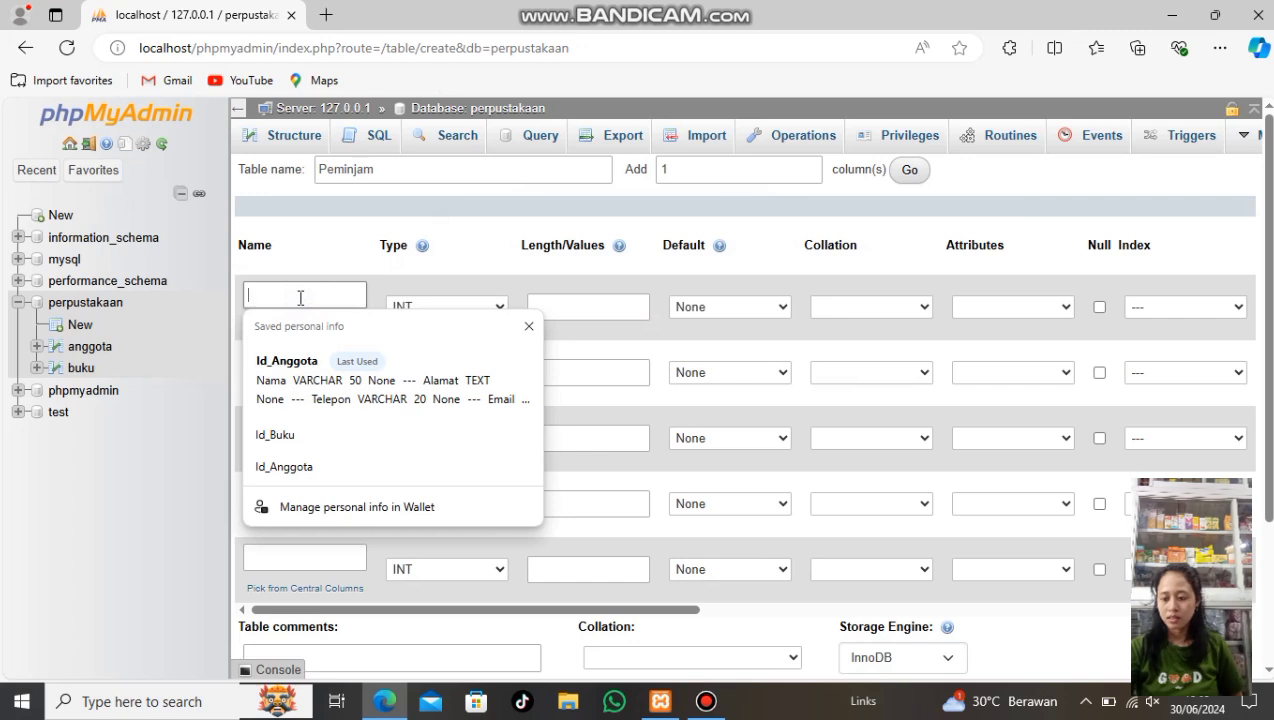
type("I")
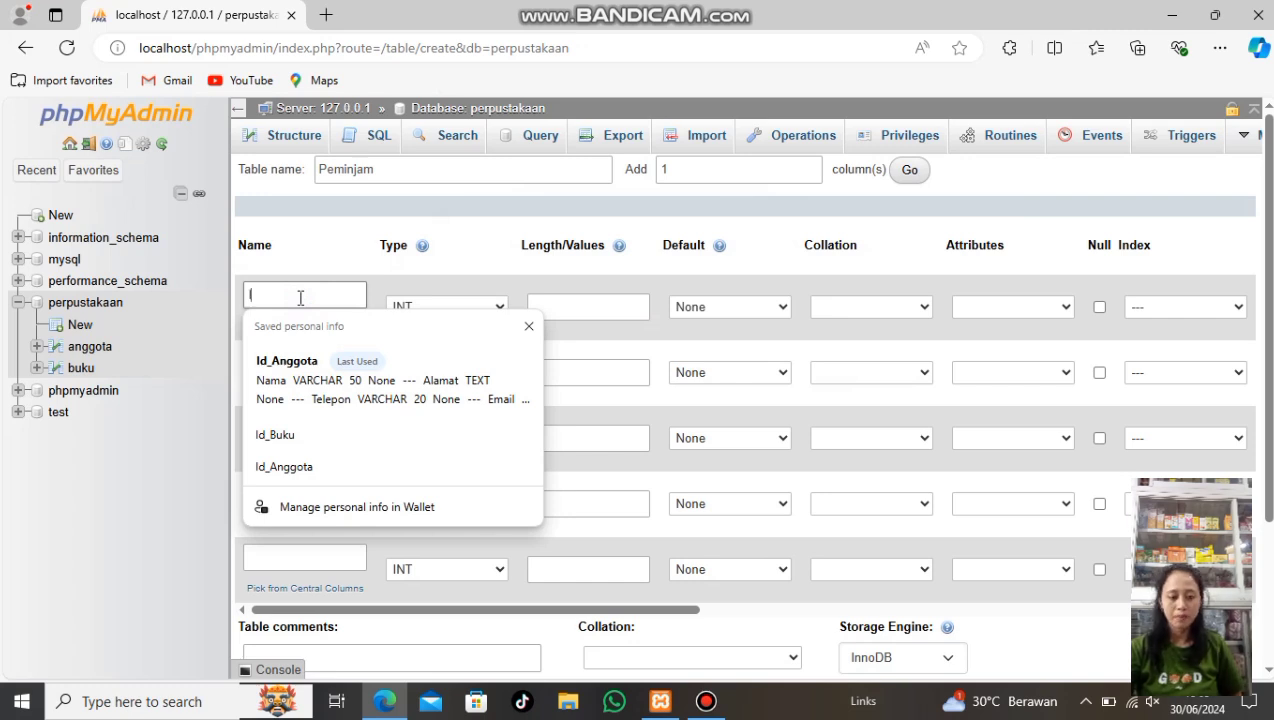
type("d_Pe")
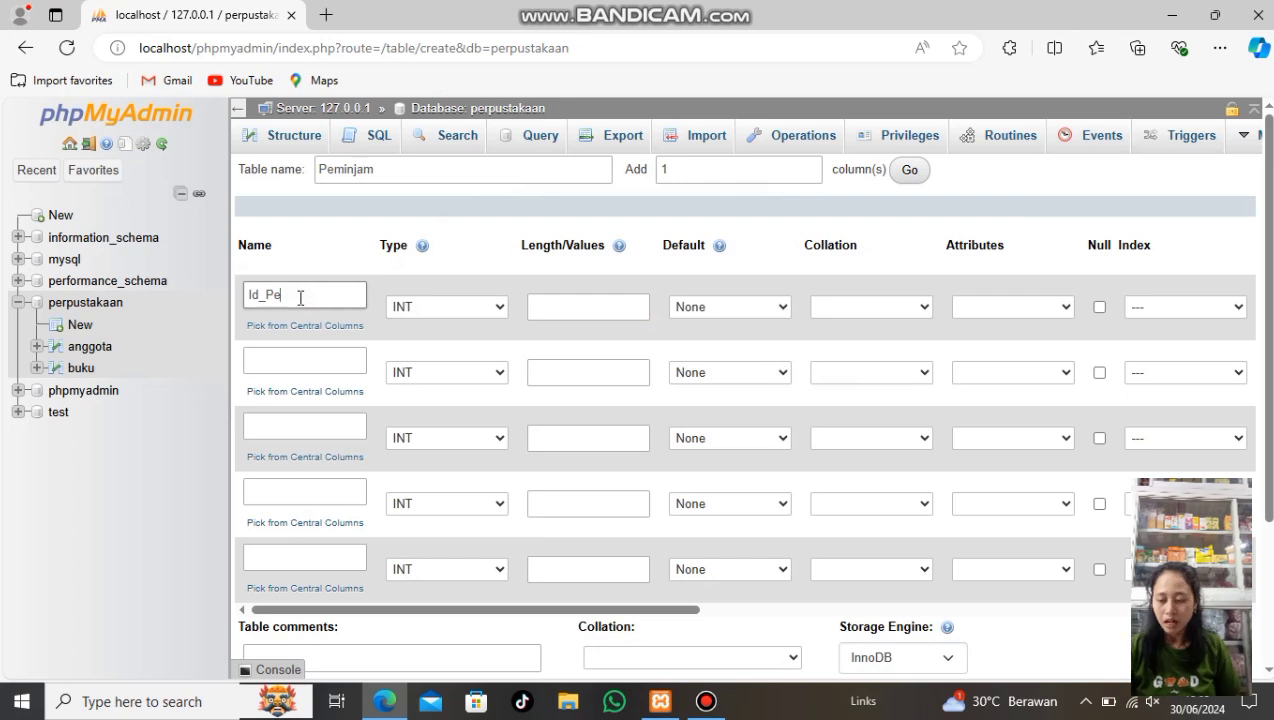
type("m")
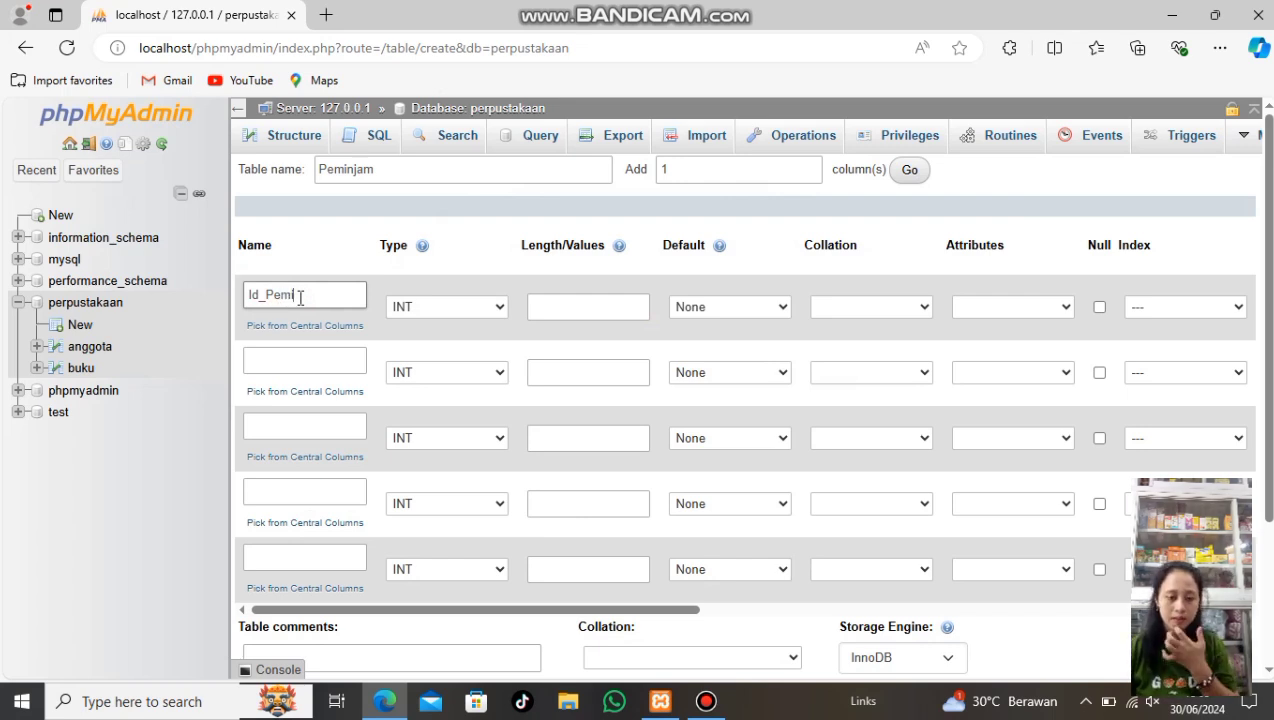
type("in")
type("am")
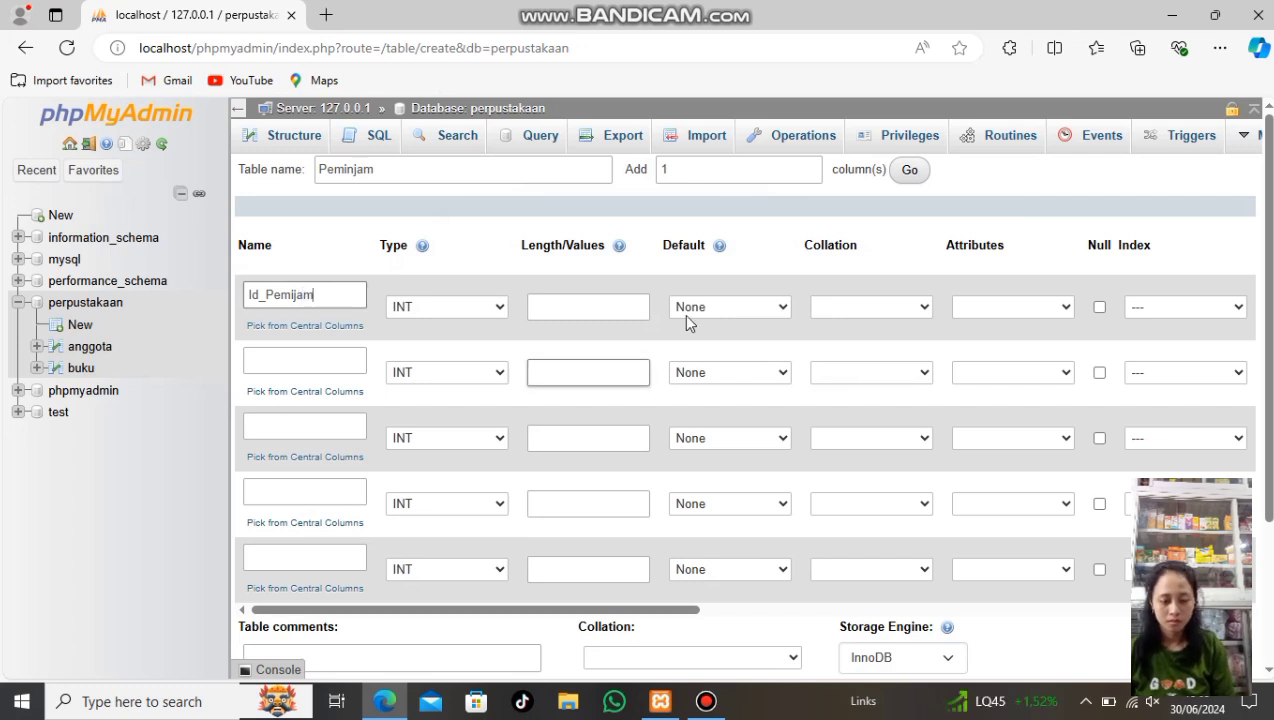
left_click_drag(694, 609, 772, 623)
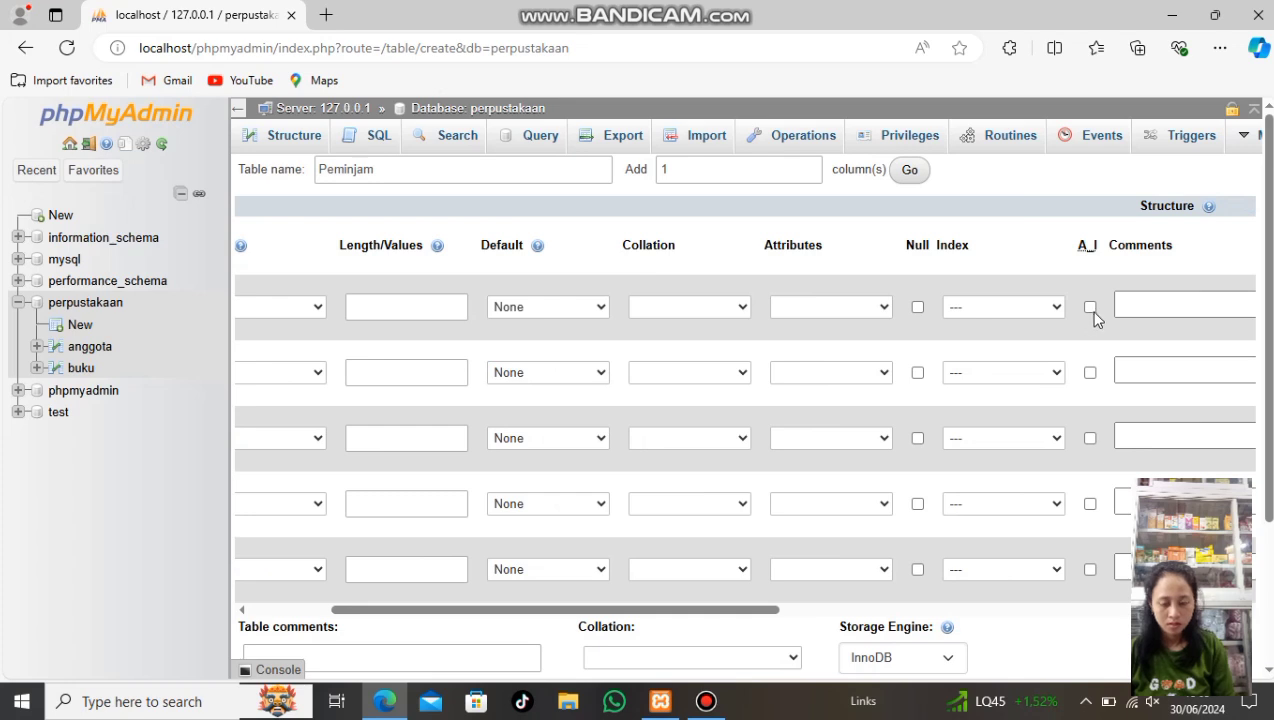
left_click(1090, 308)
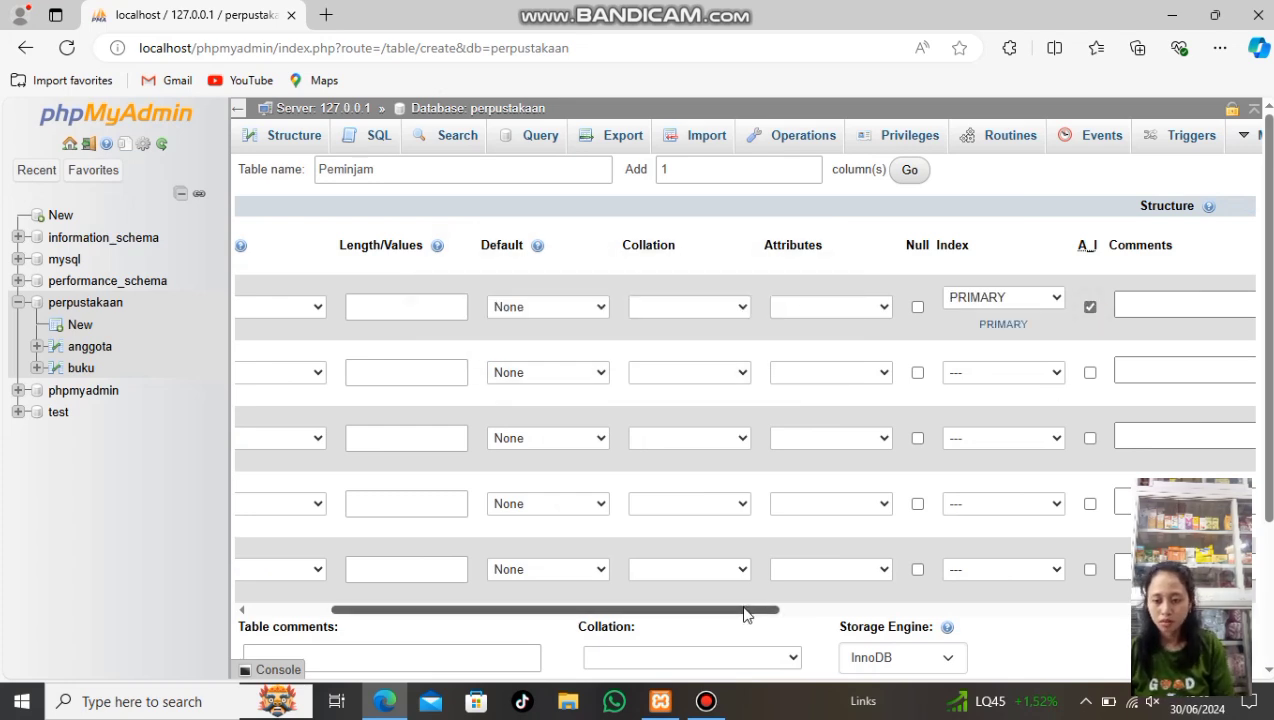
left_click_drag(741, 612, 655, 614)
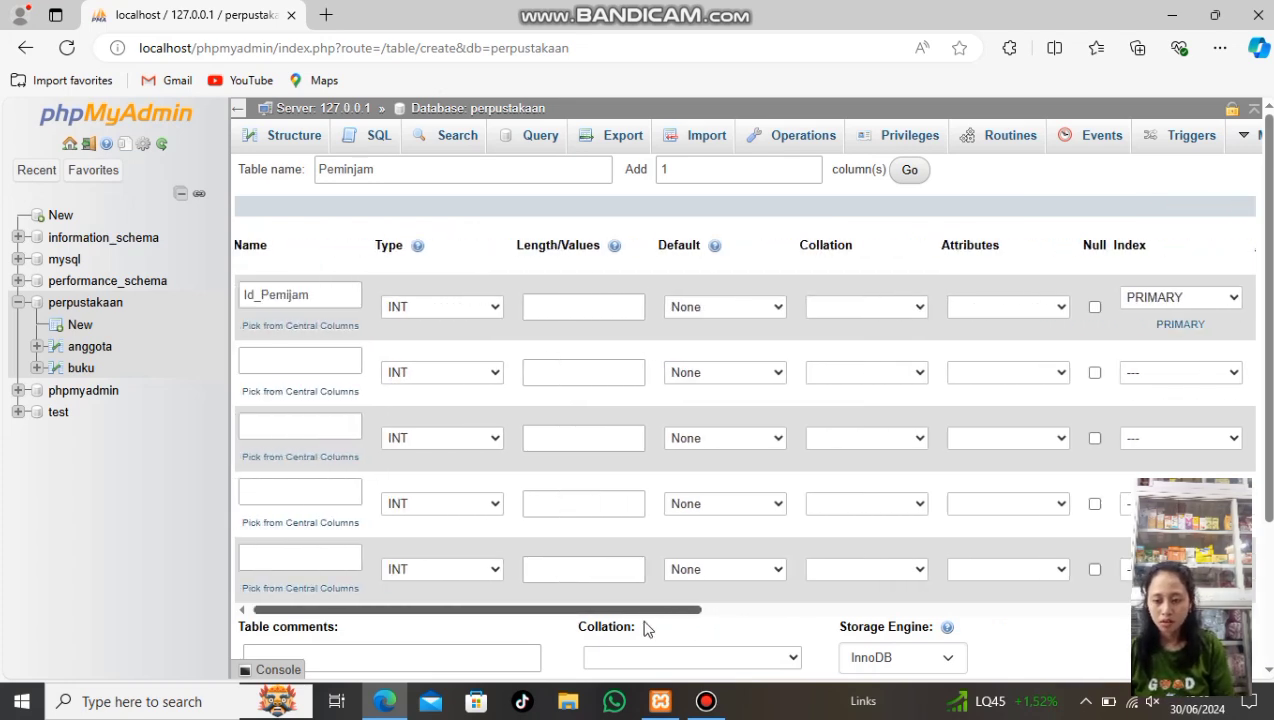
Name the second and third columns Id_Buku and Id_Anggota
left_click(311, 366)
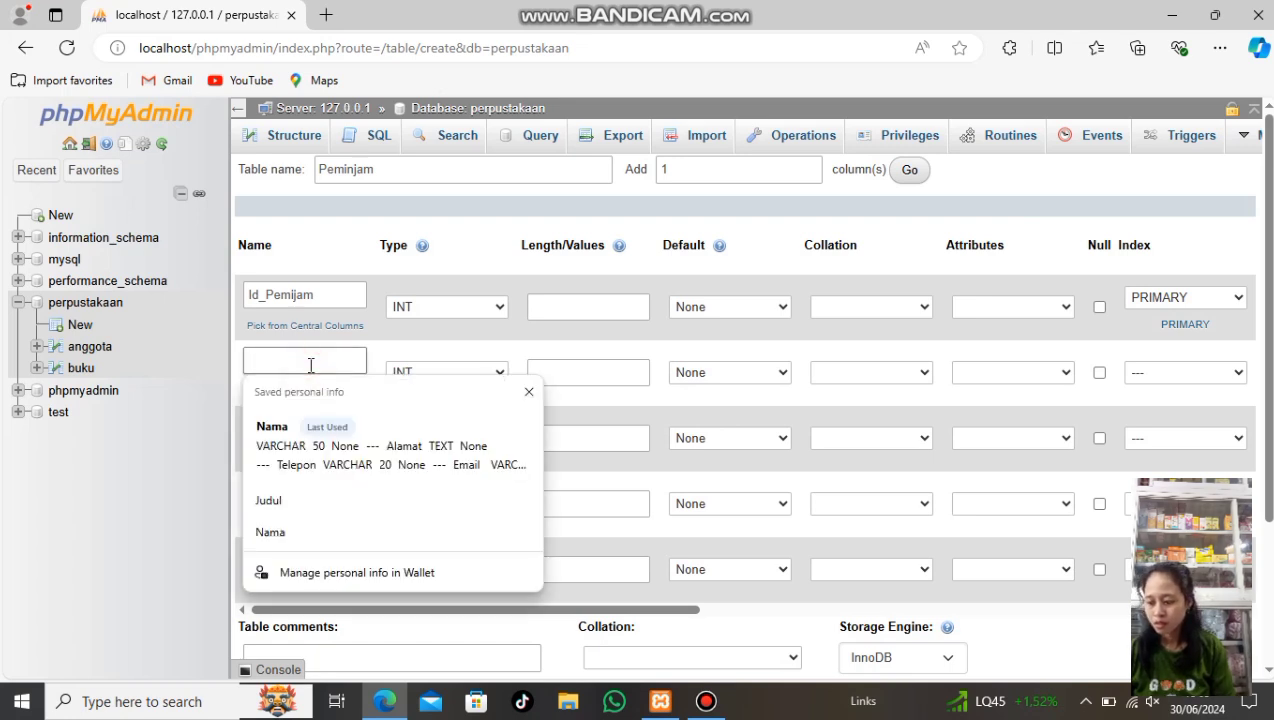
type("Id_")
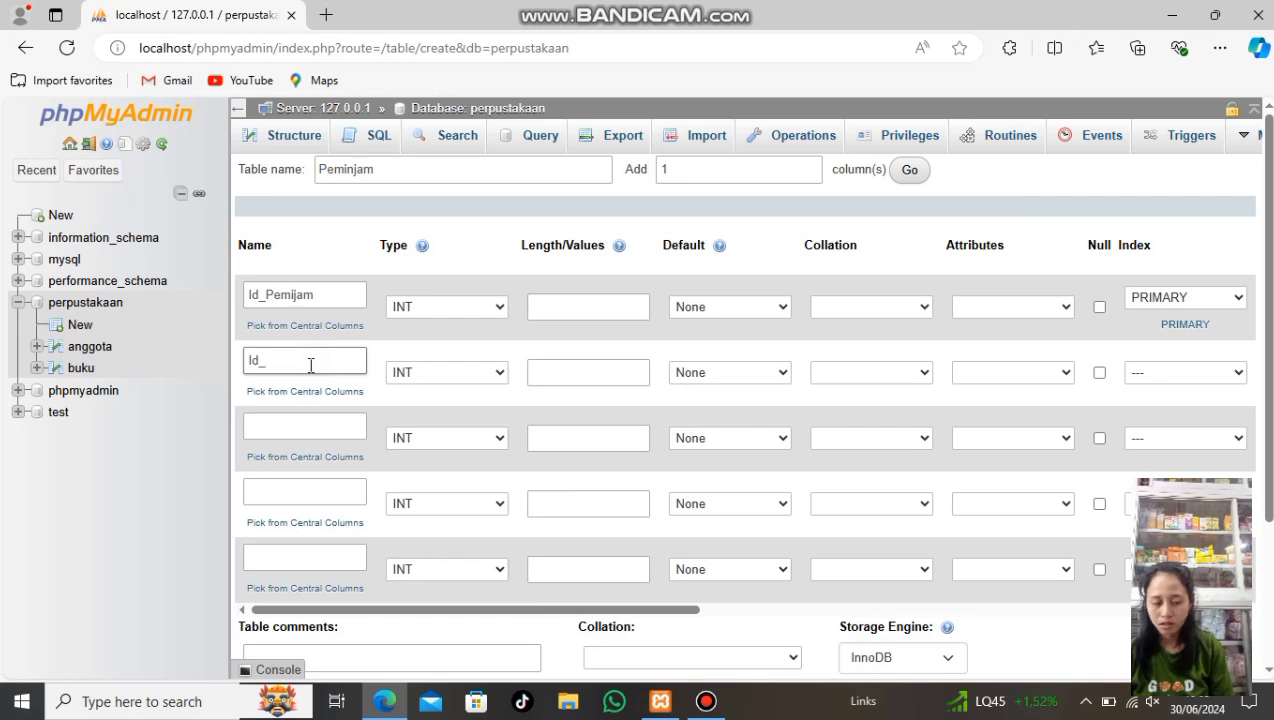
type("Buku")
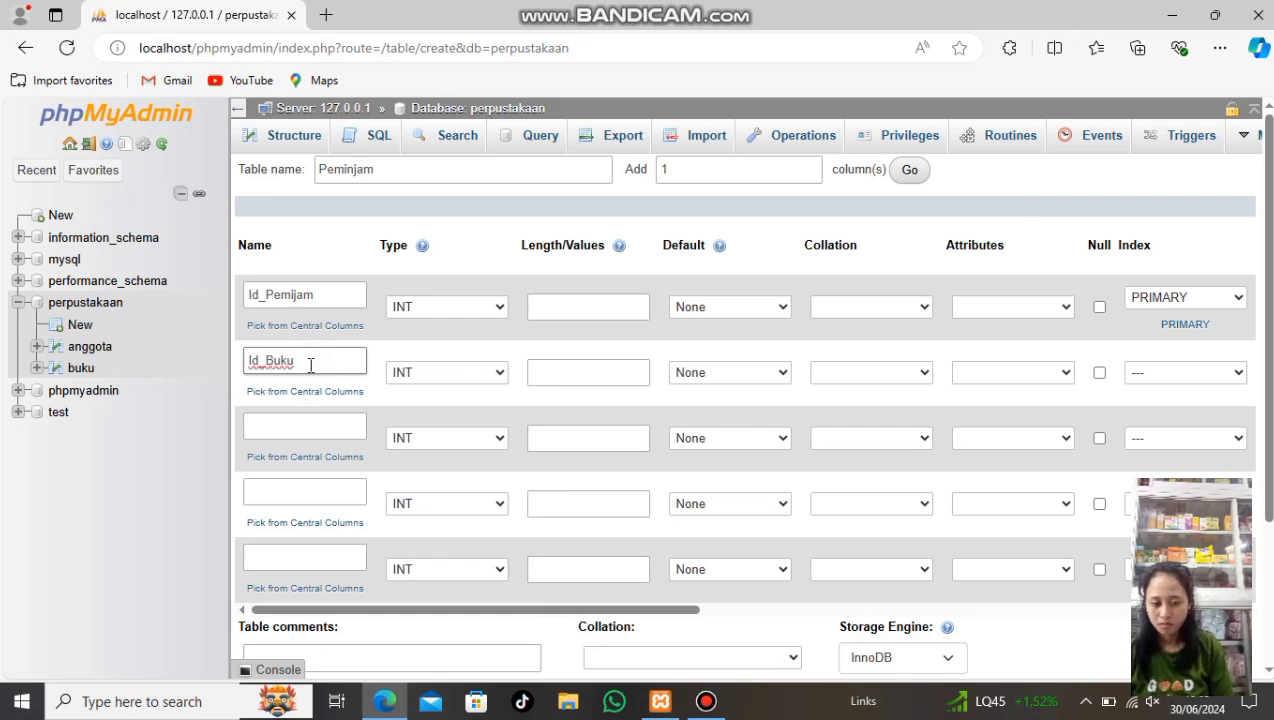
left_click(312, 424)
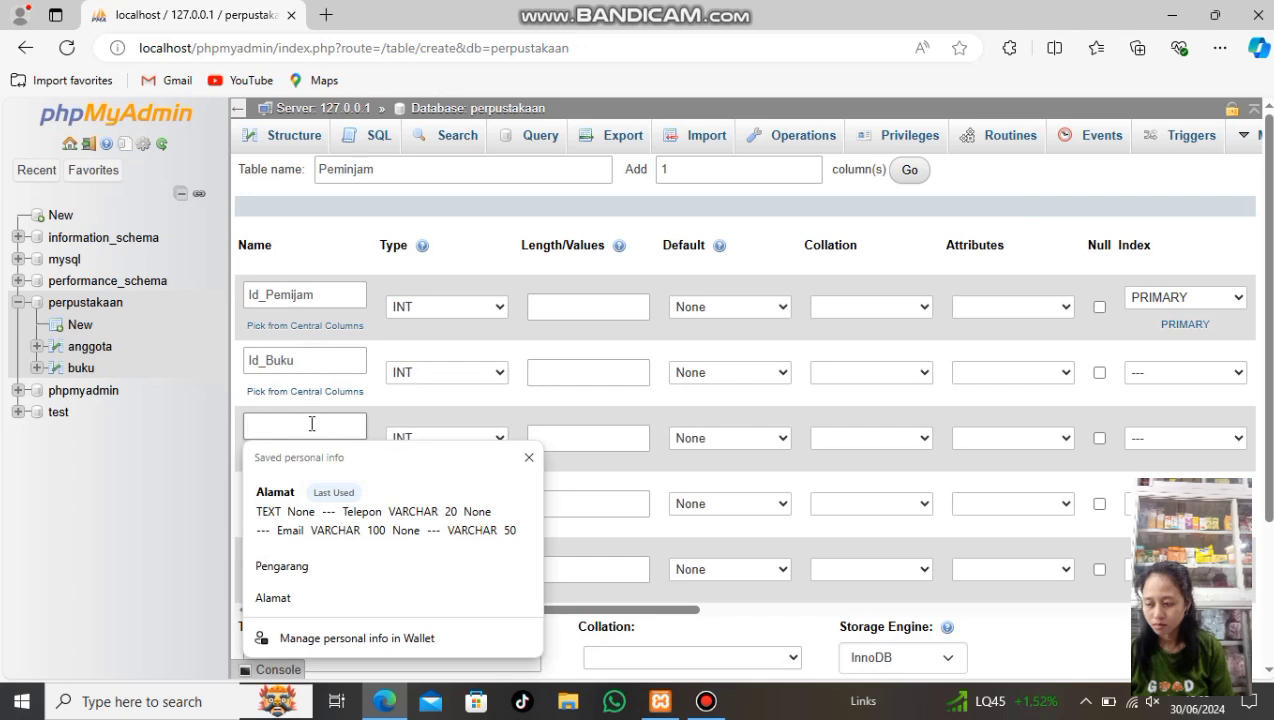
type("I")
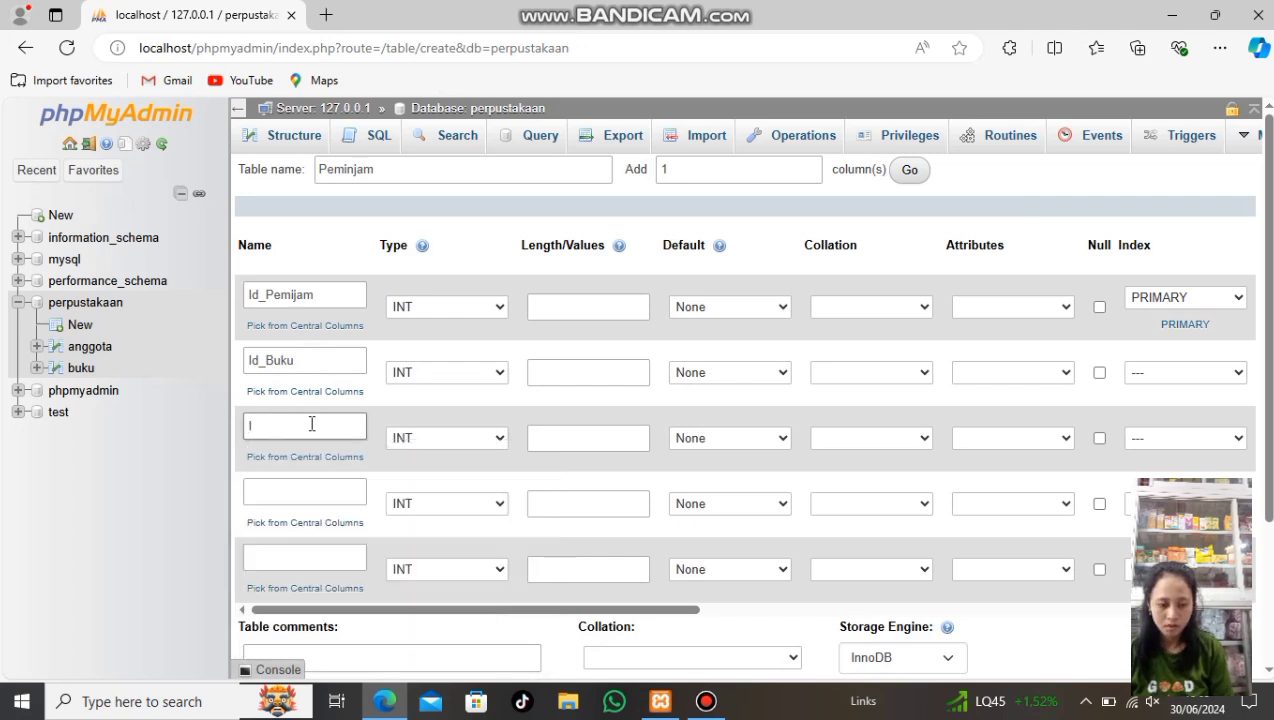
type("d_A")
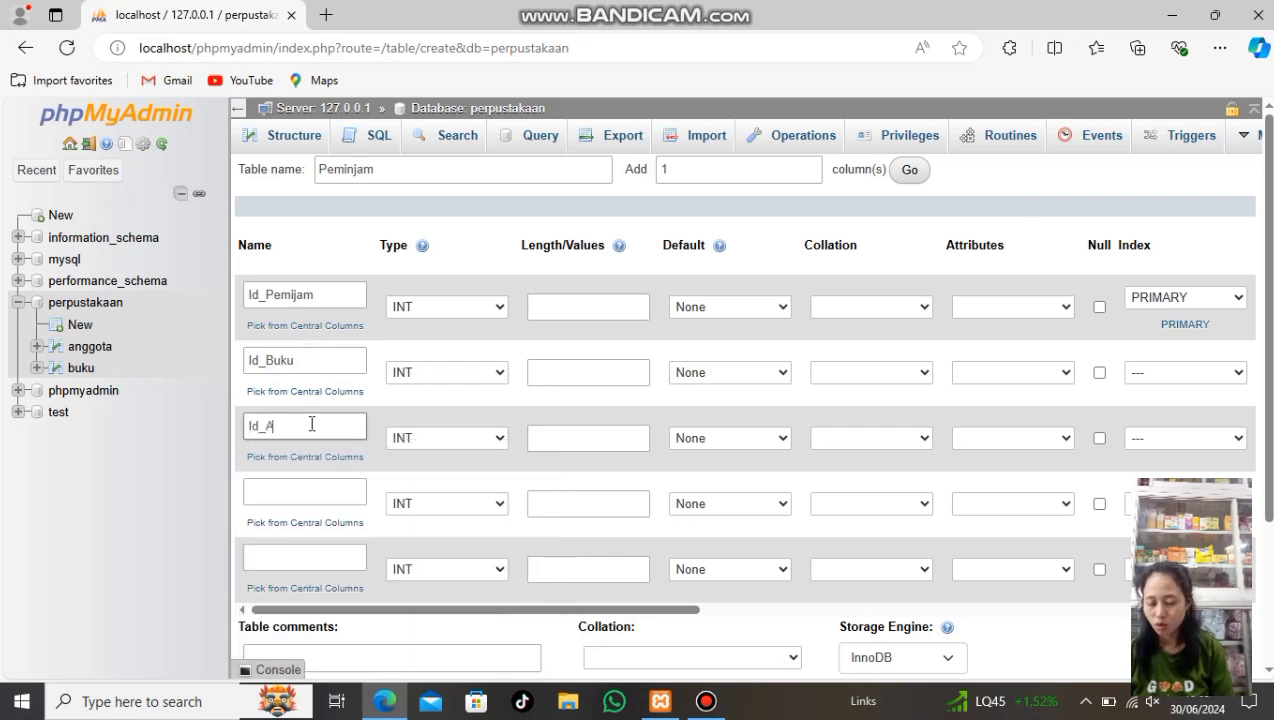
type("nggota")
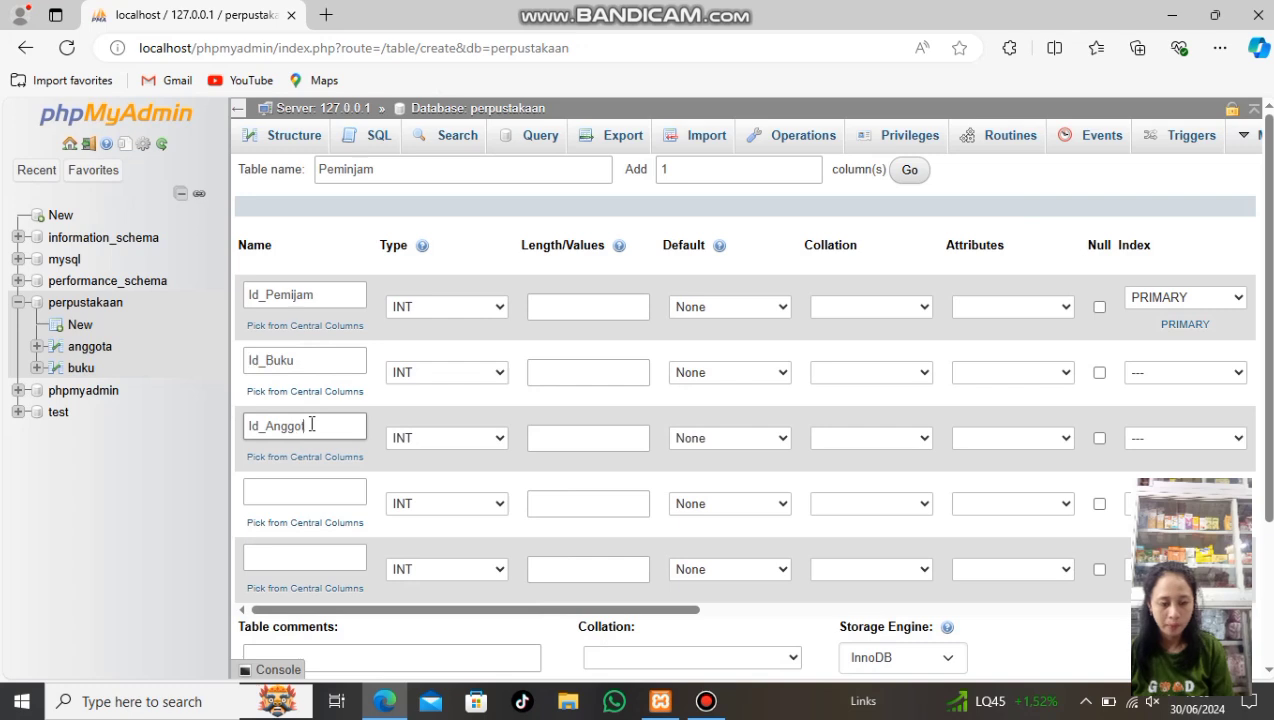
Add Tanggal_Pinjam and Tanggal_Kembali columns, both stored as DATE
left_click(300, 495)
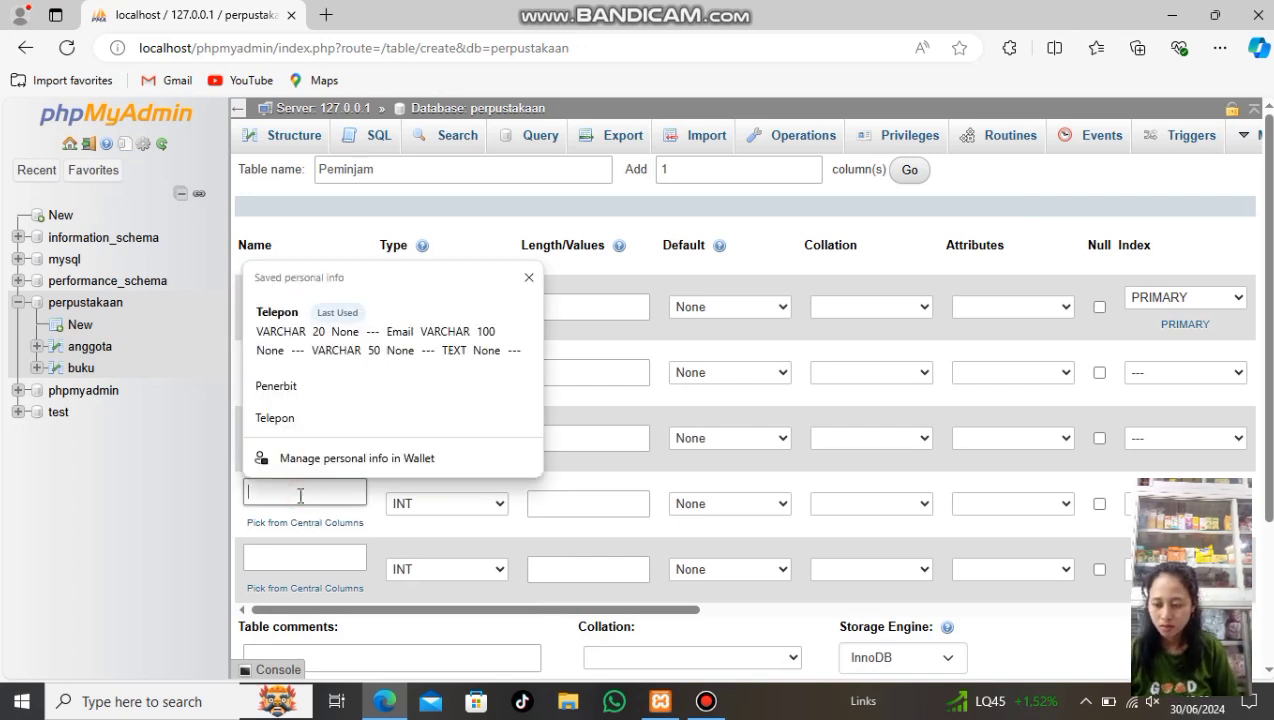
type("Tan")
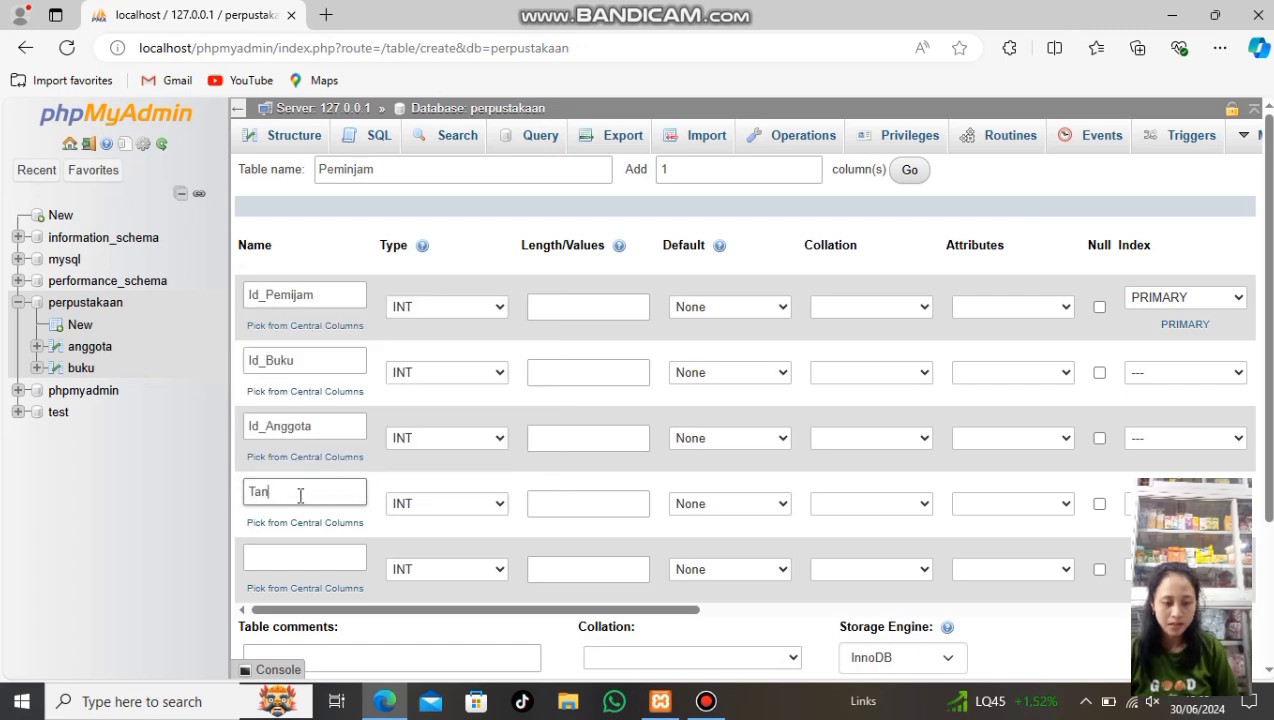
type("ggal")
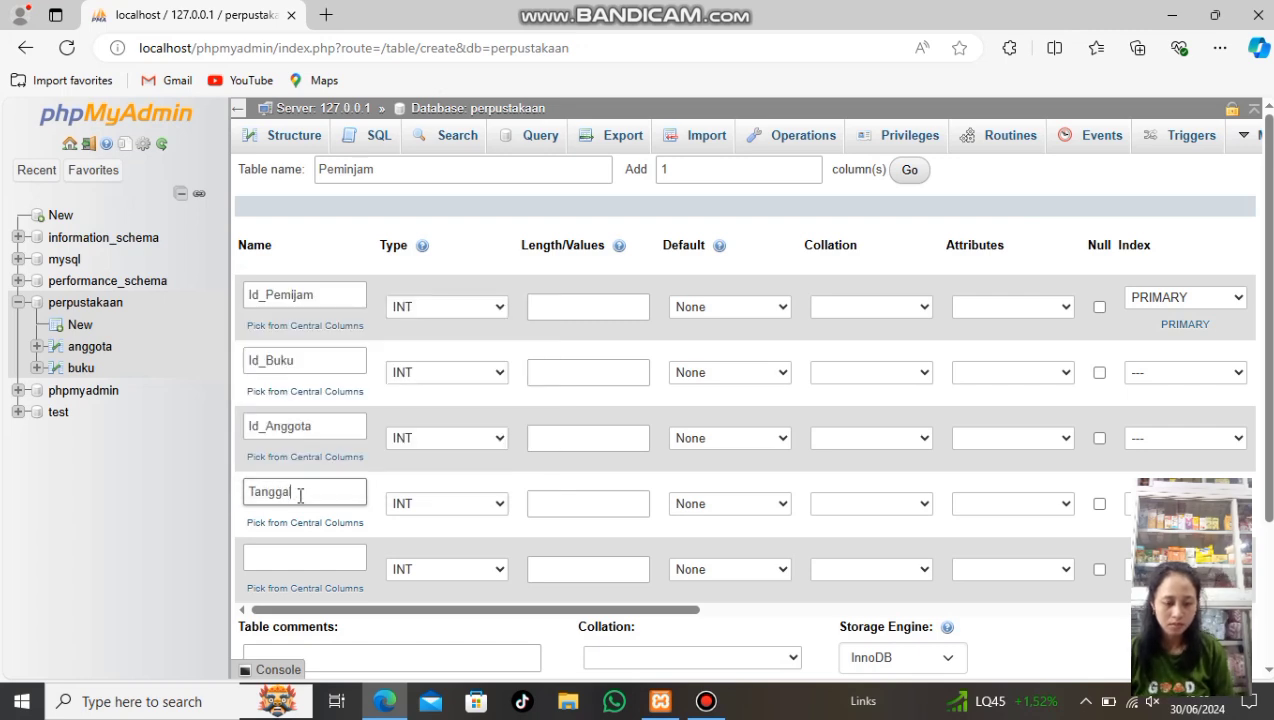
type("_Pinjam")
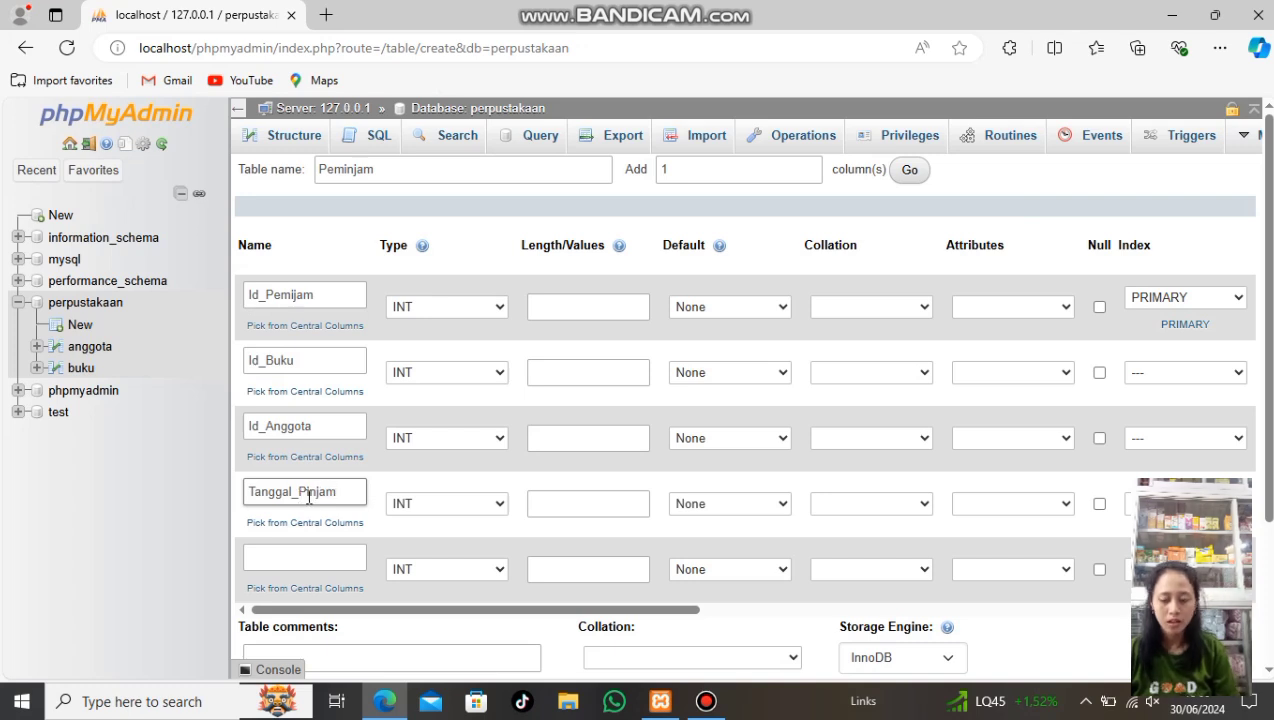
left_click(493, 506)
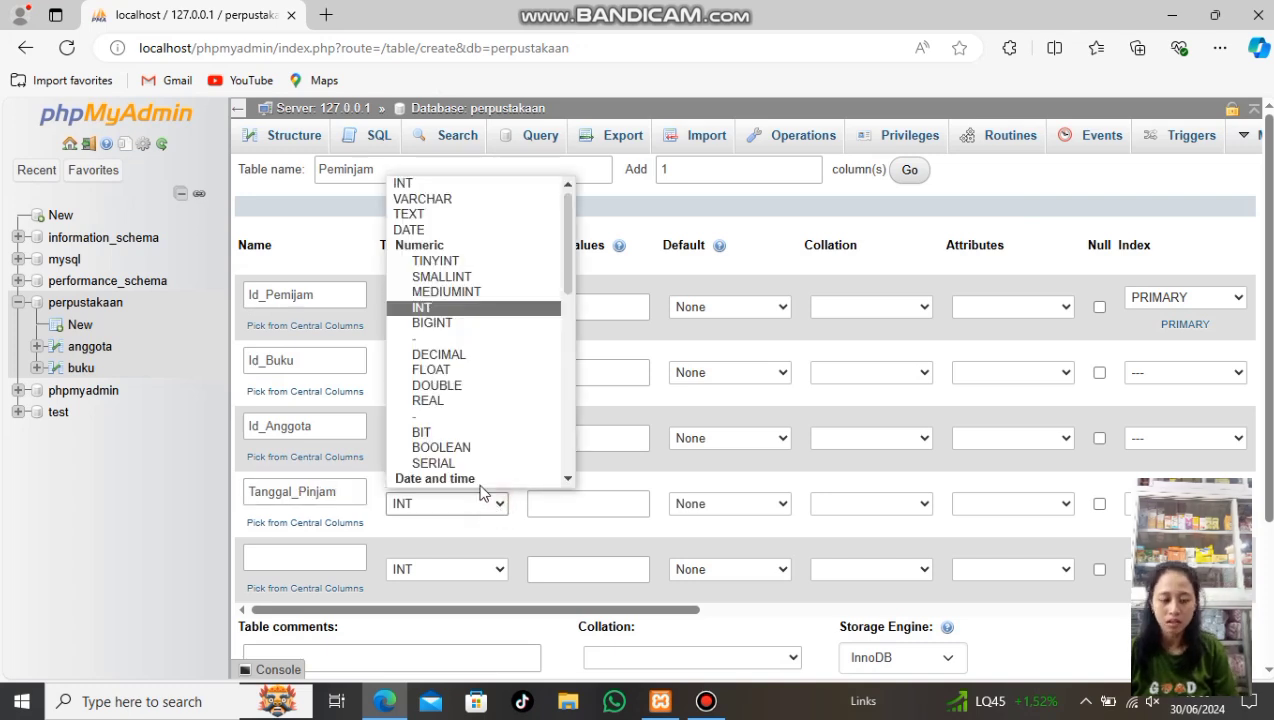
left_click(445, 230)
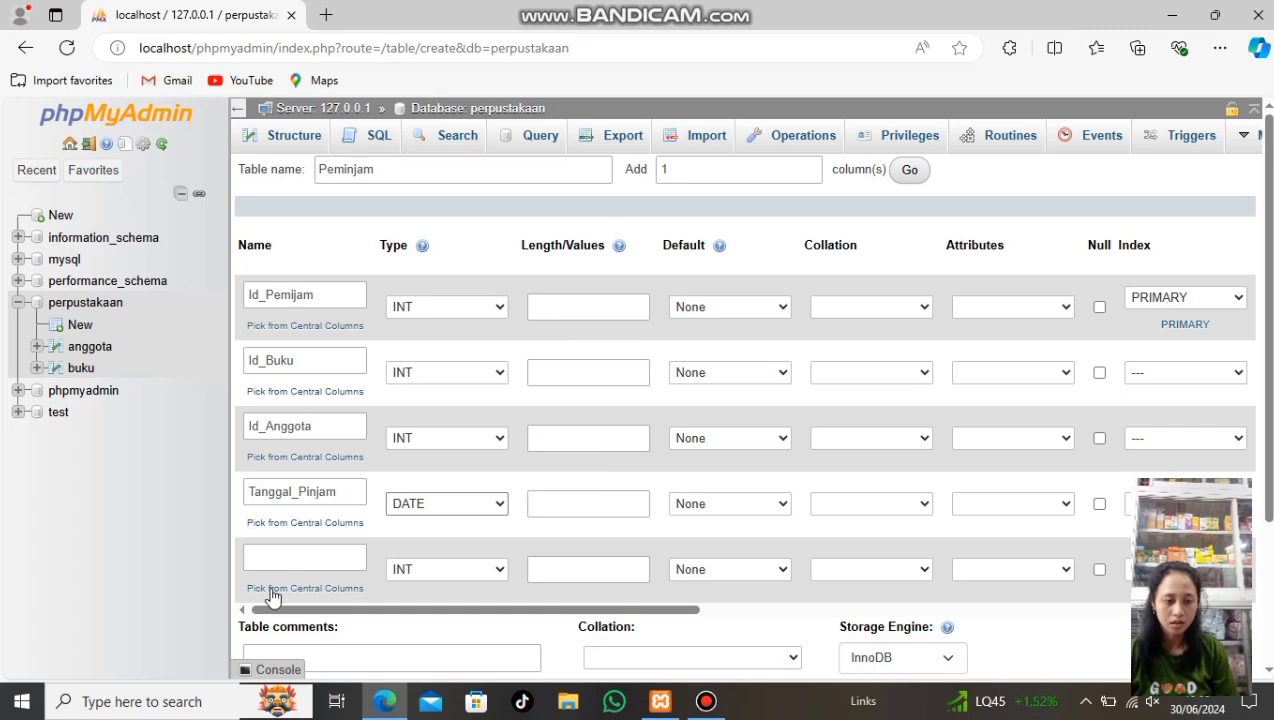
left_click(294, 558)
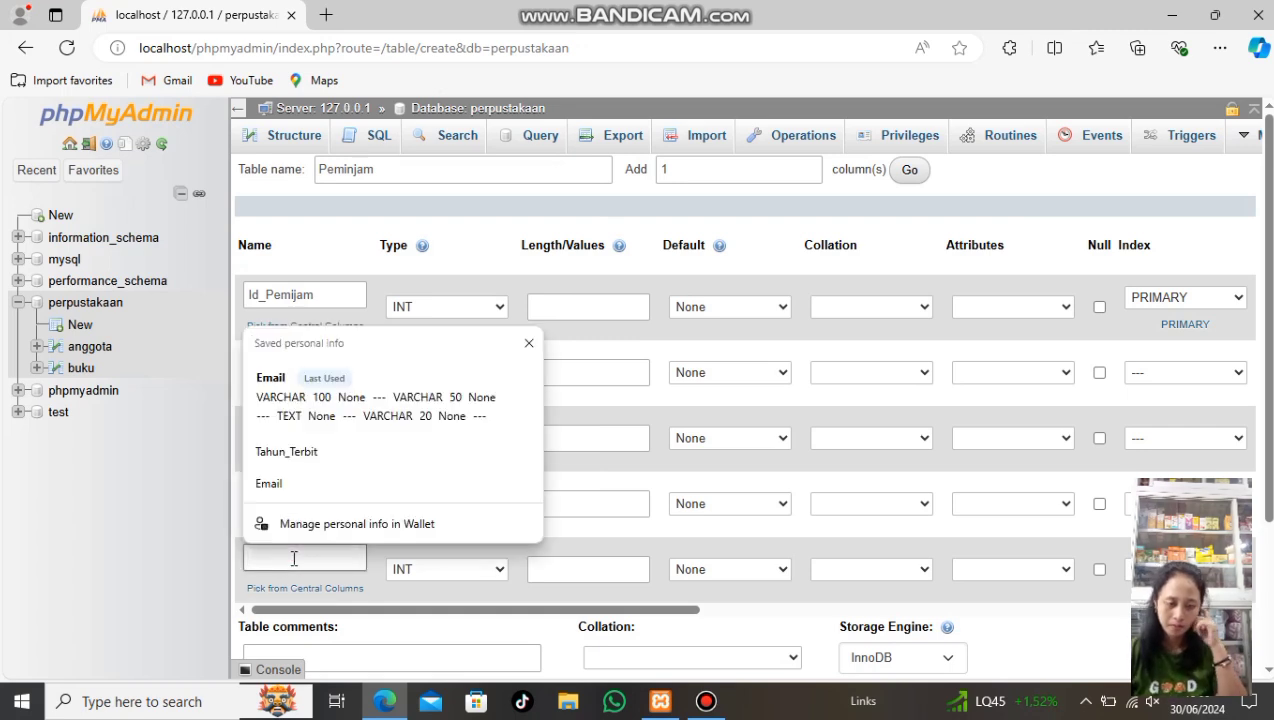
type("Ta")
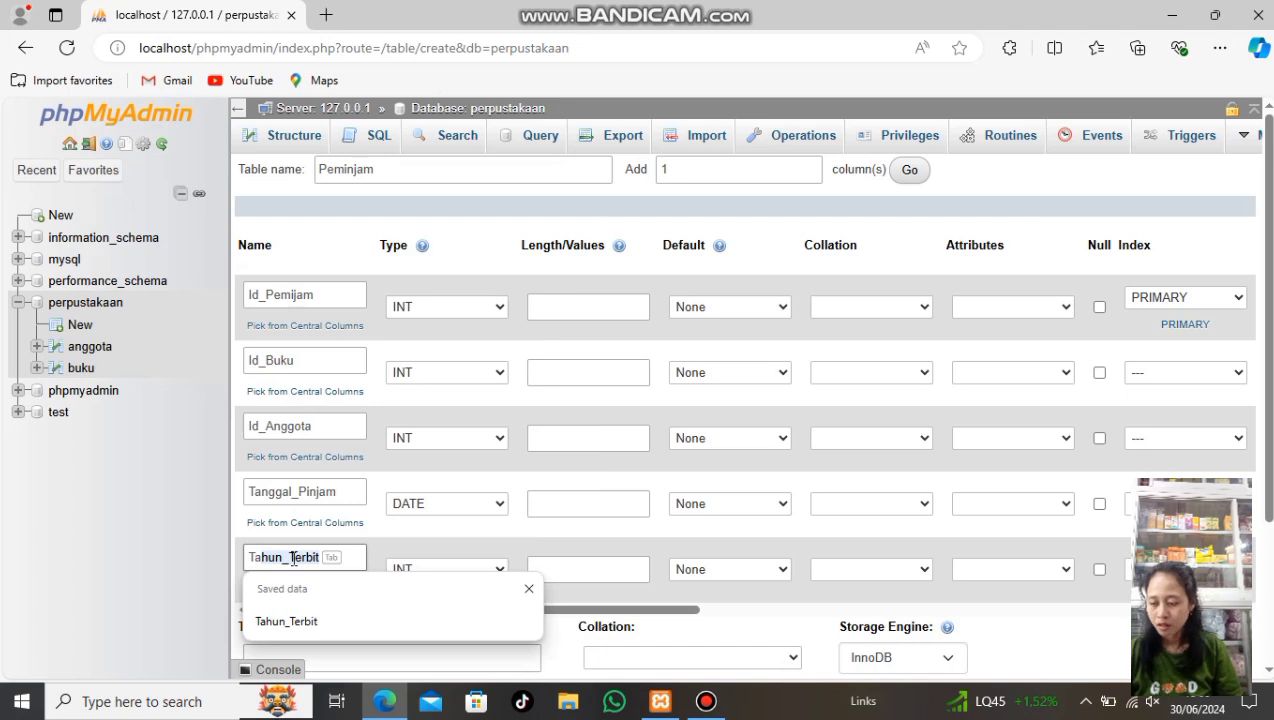
type("nggal")
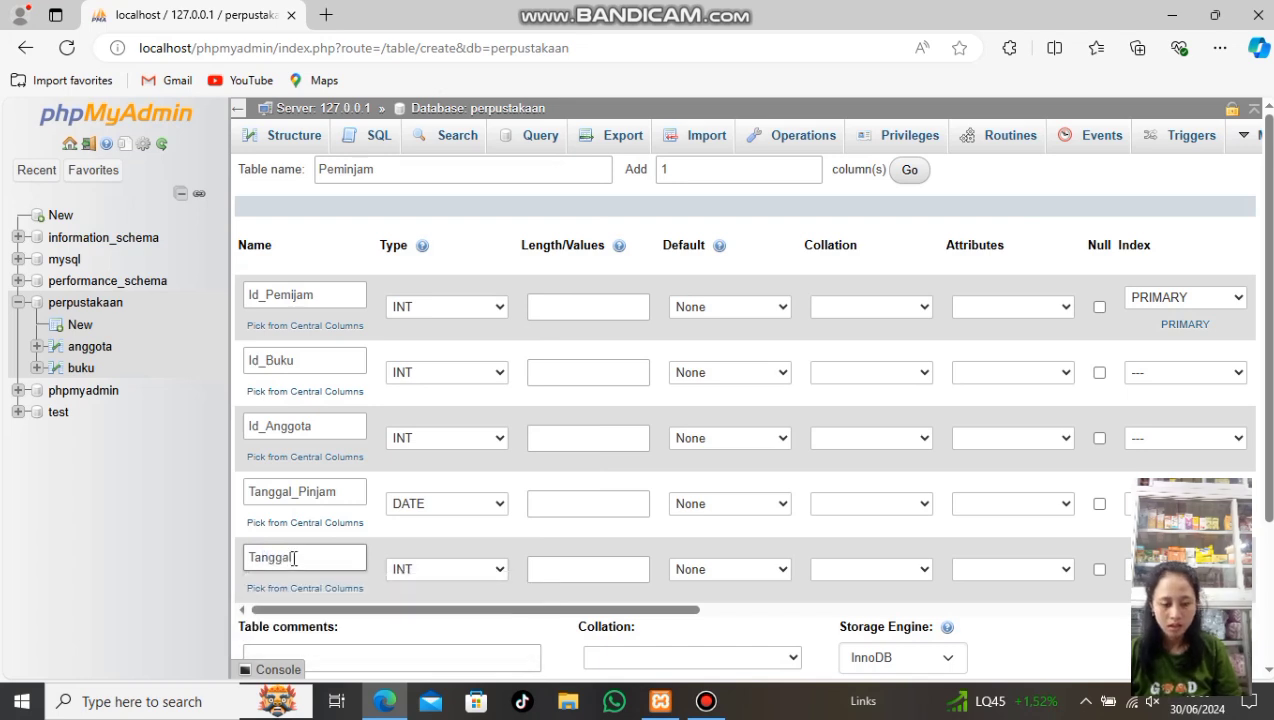
type("_Kem")
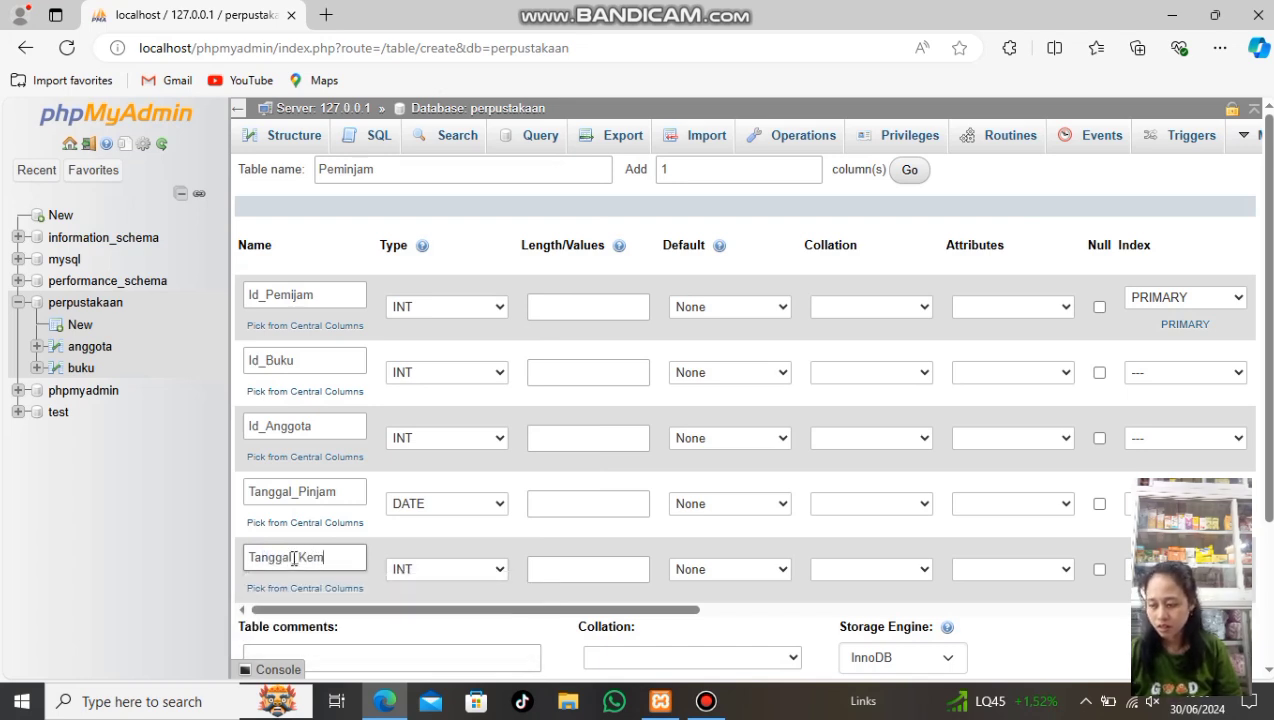
type("bali")
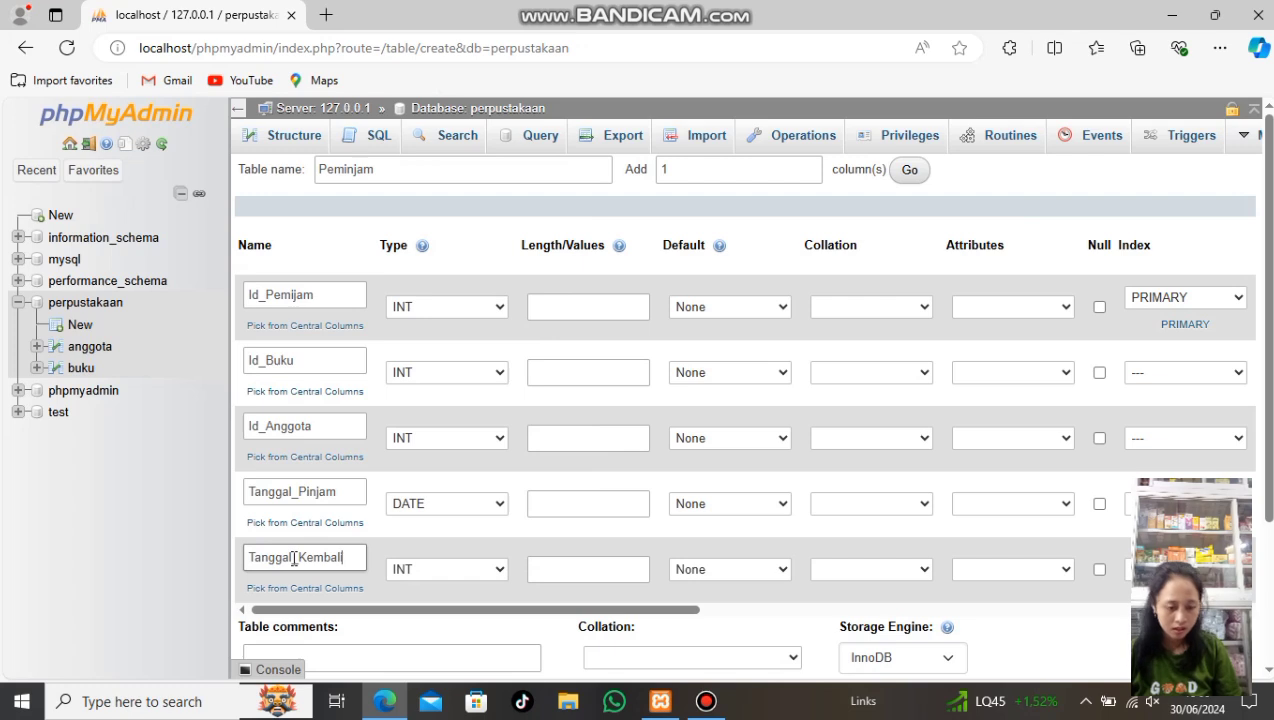
left_click(500, 572)
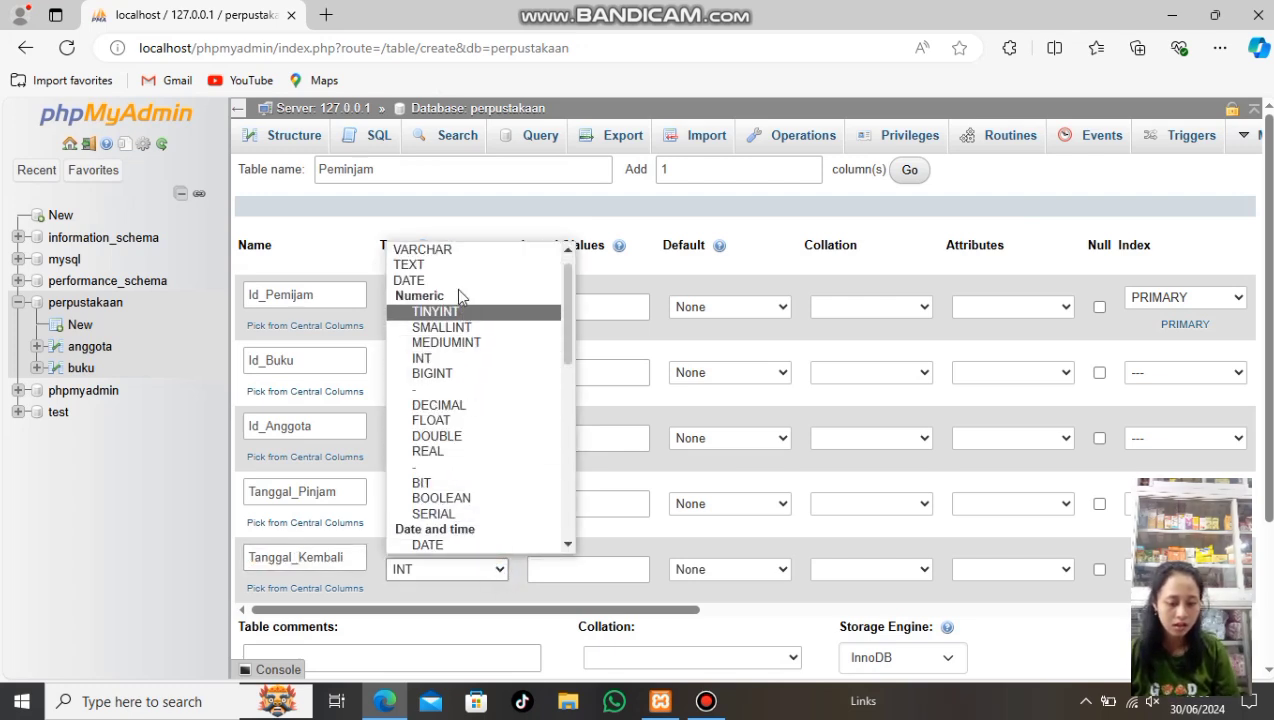
left_click(457, 283)
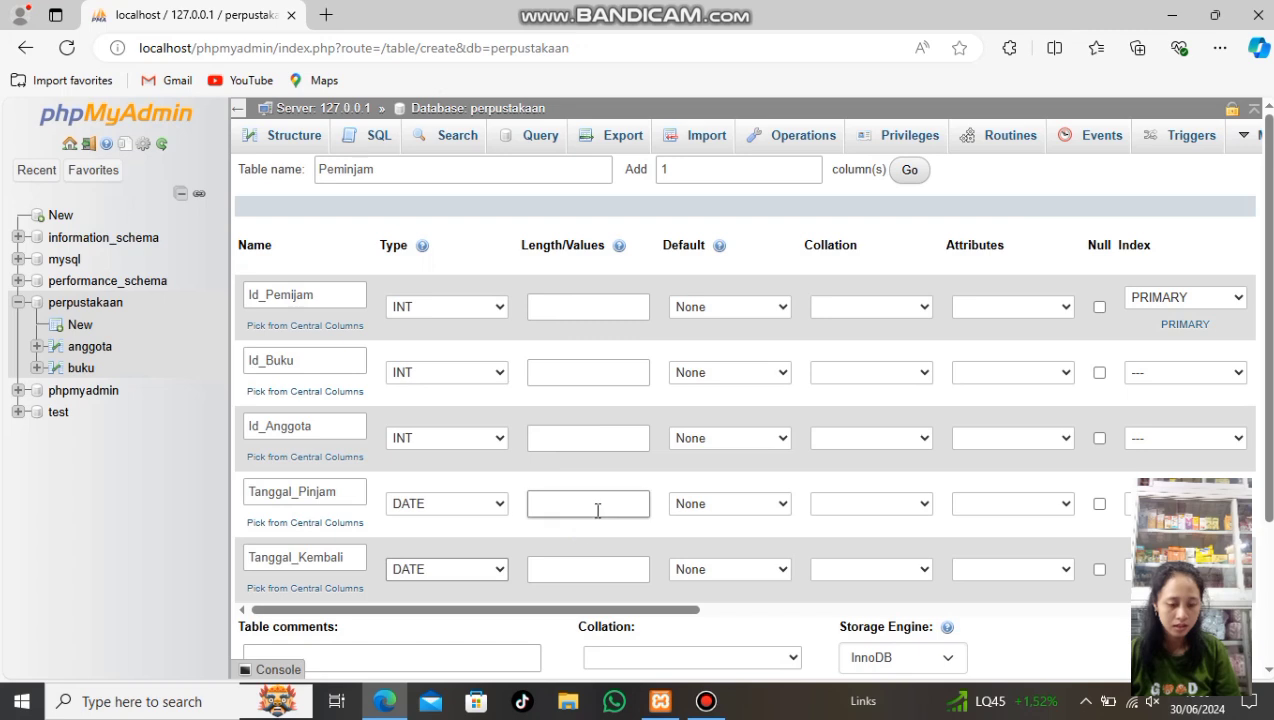
scroll(598, 511, "down", 2)
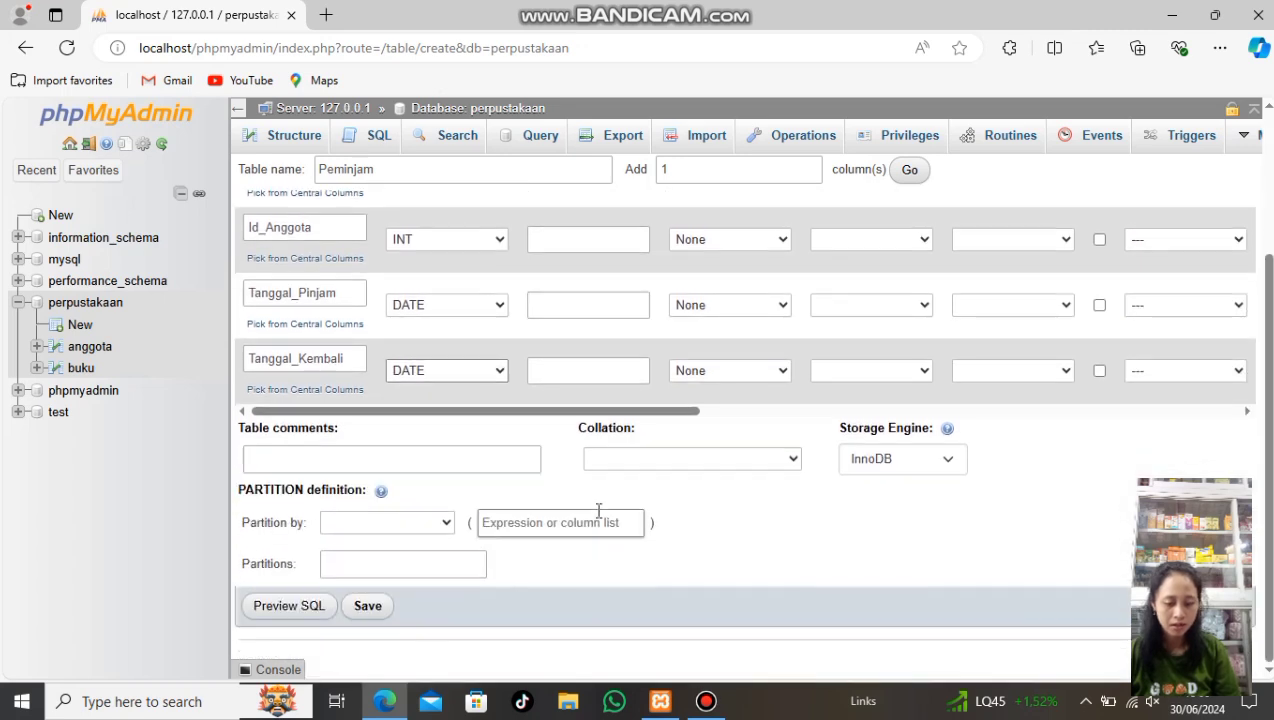
Save the Peminjam table, open it from the sidebar, and view its Structure tab
left_click(383, 610)
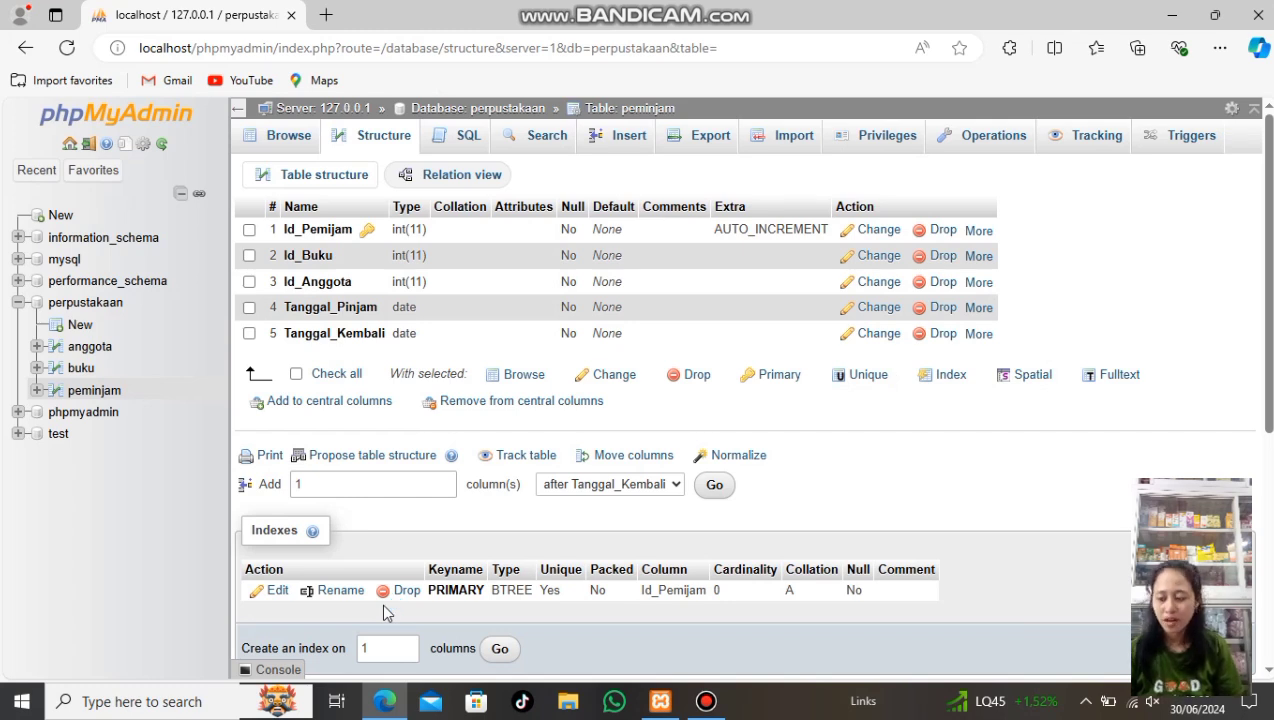
left_click(118, 397)
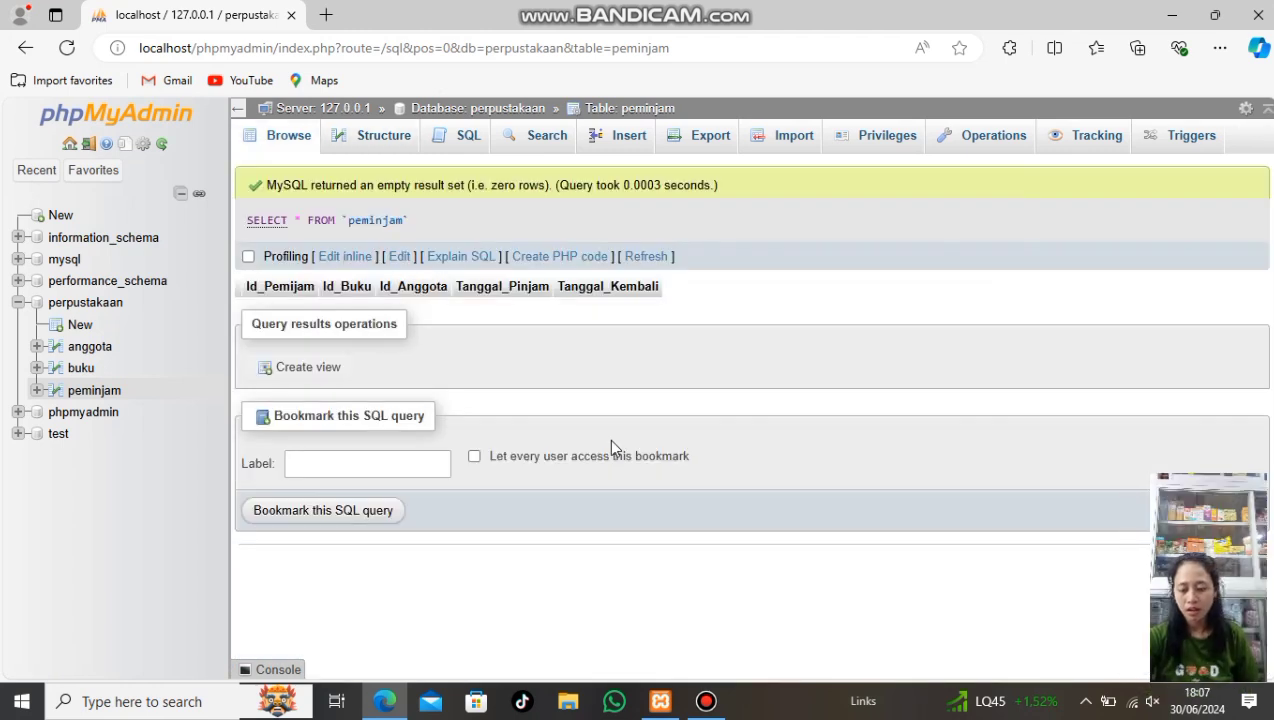
left_click(395, 144)
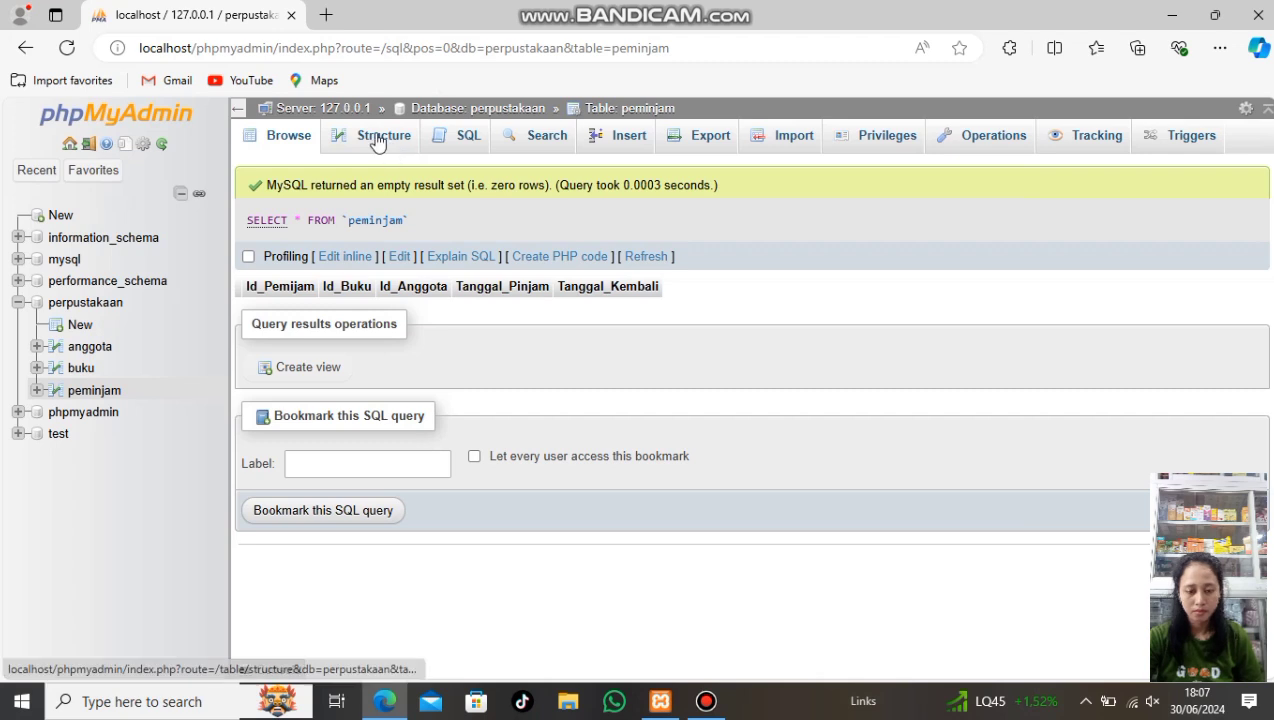
left_click(377, 142)
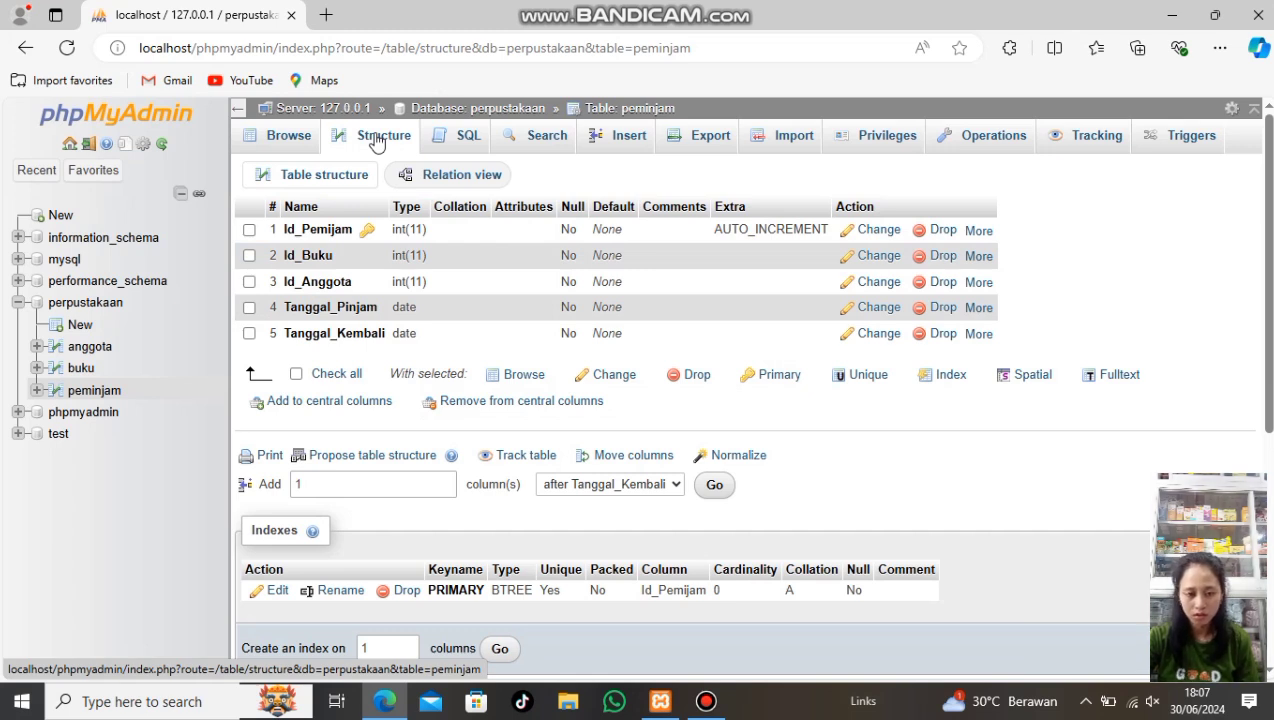
In peminjam's Relation view, reference the buku table's Id_Buku and save
left_click(437, 187)
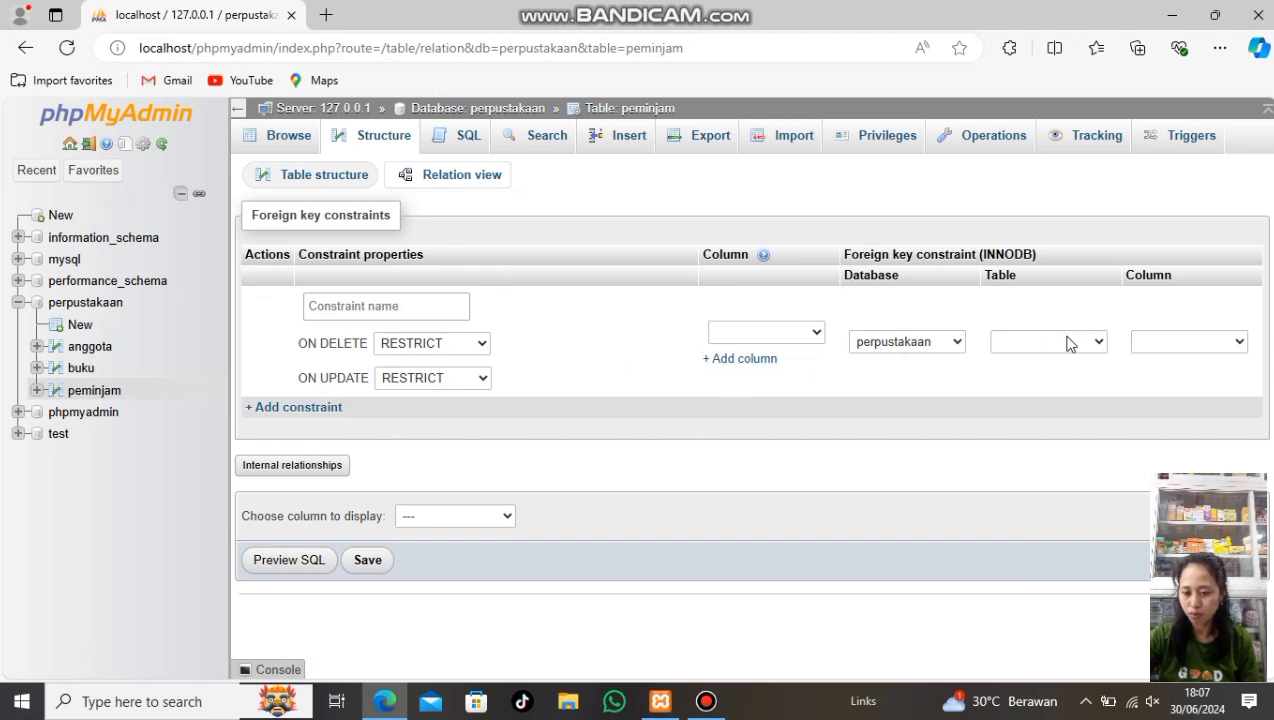
left_click(1096, 344)
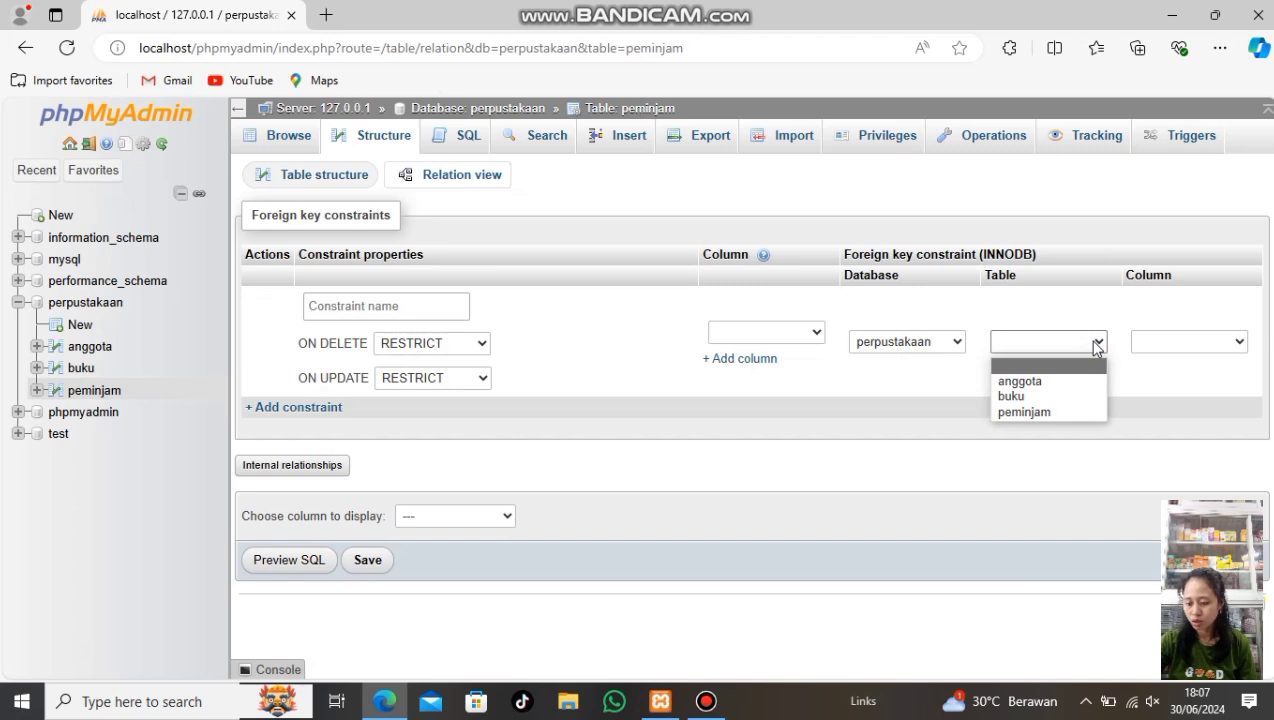
left_click(1079, 397)
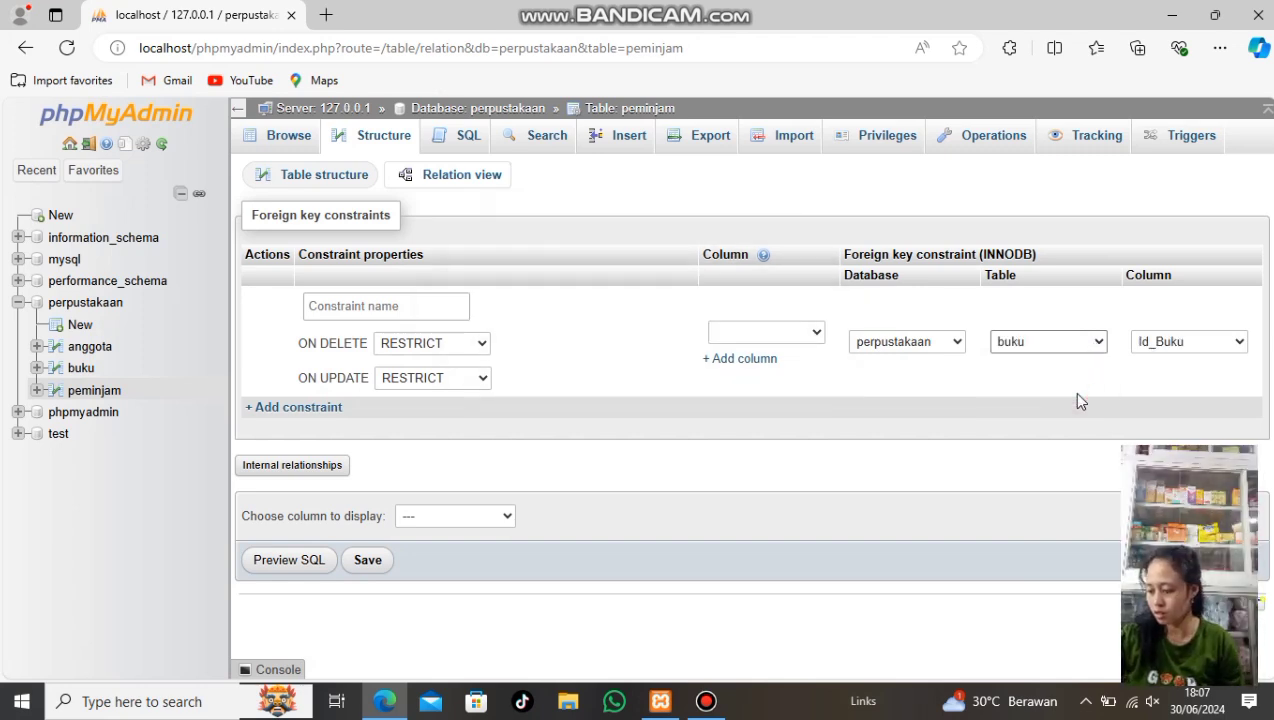
left_click(368, 561)
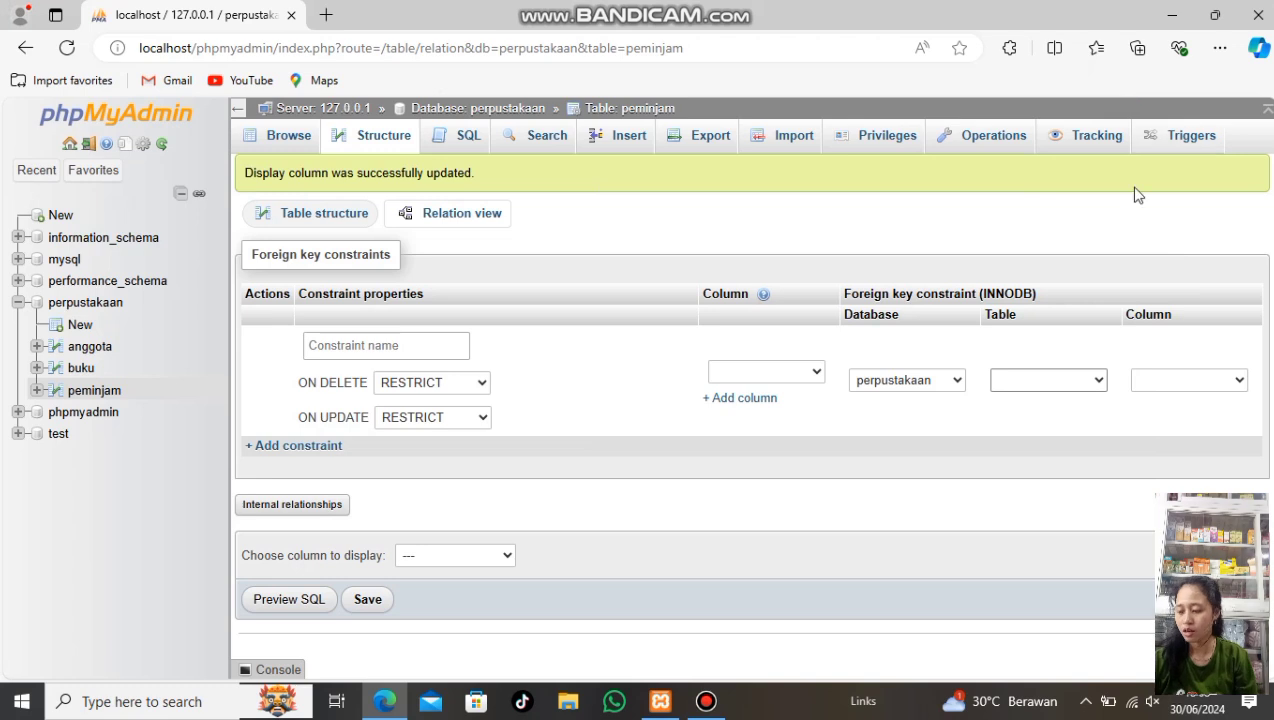
Choose anggota's Id_Anggota as the referenced column and save the relation
left_click(1099, 382)
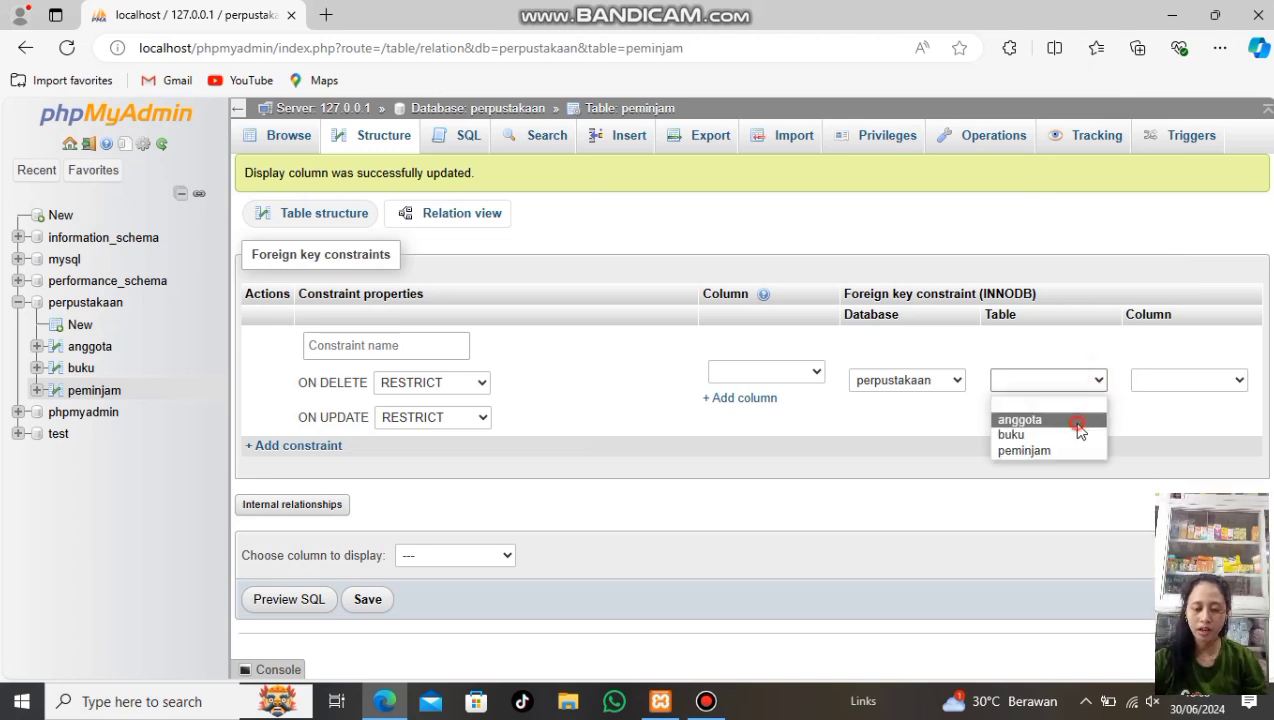
left_click(1076, 424)
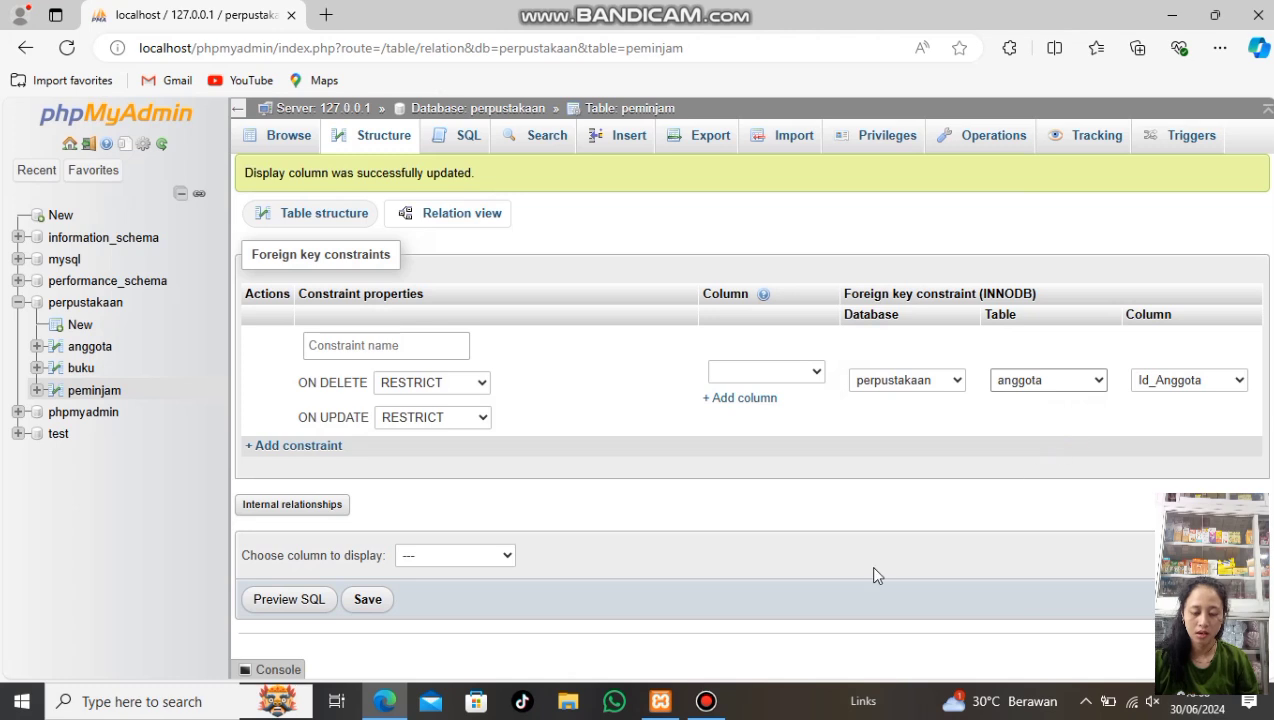
left_click(368, 600)
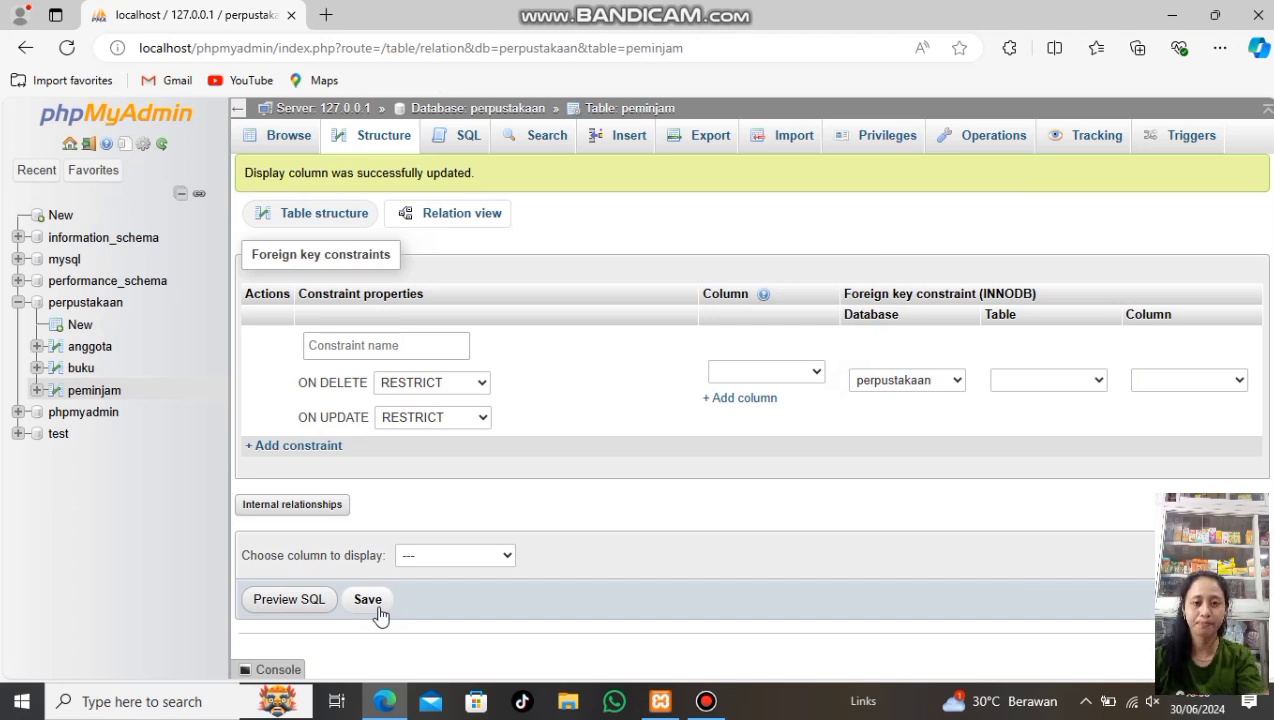
Browse the empty buku table and bring up its Insert form
left_click(81, 368)
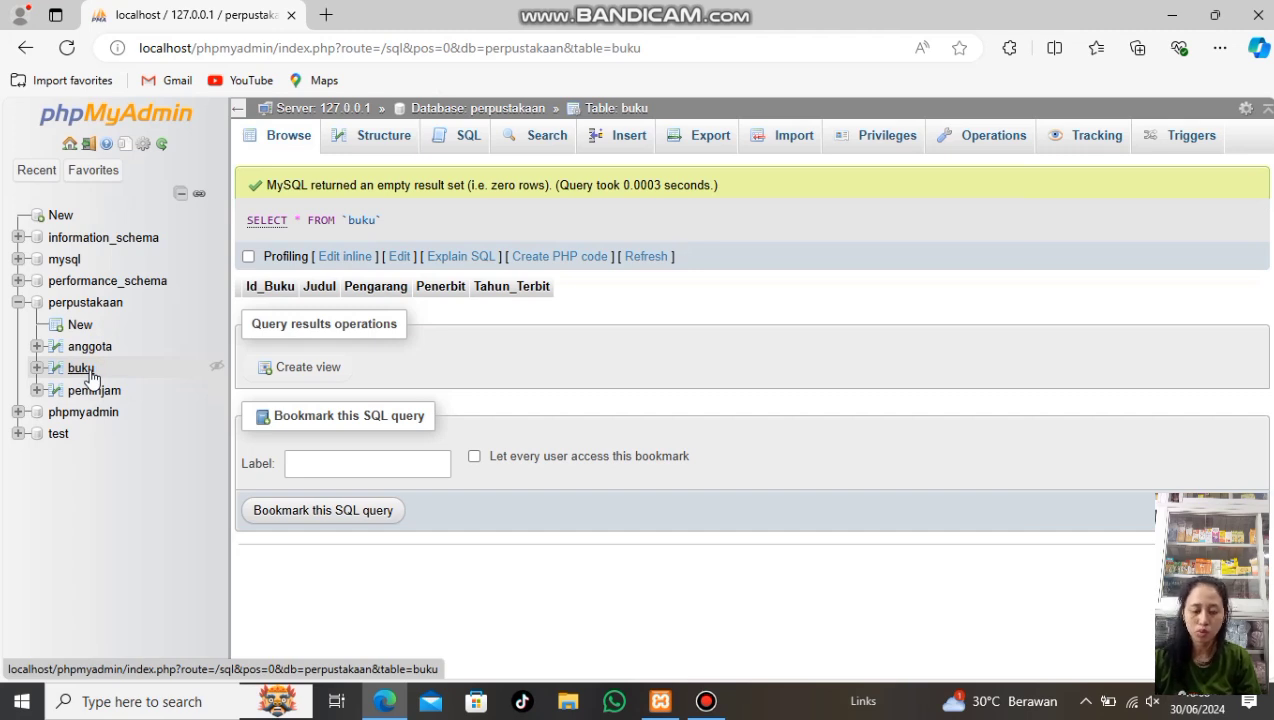
left_click(88, 371)
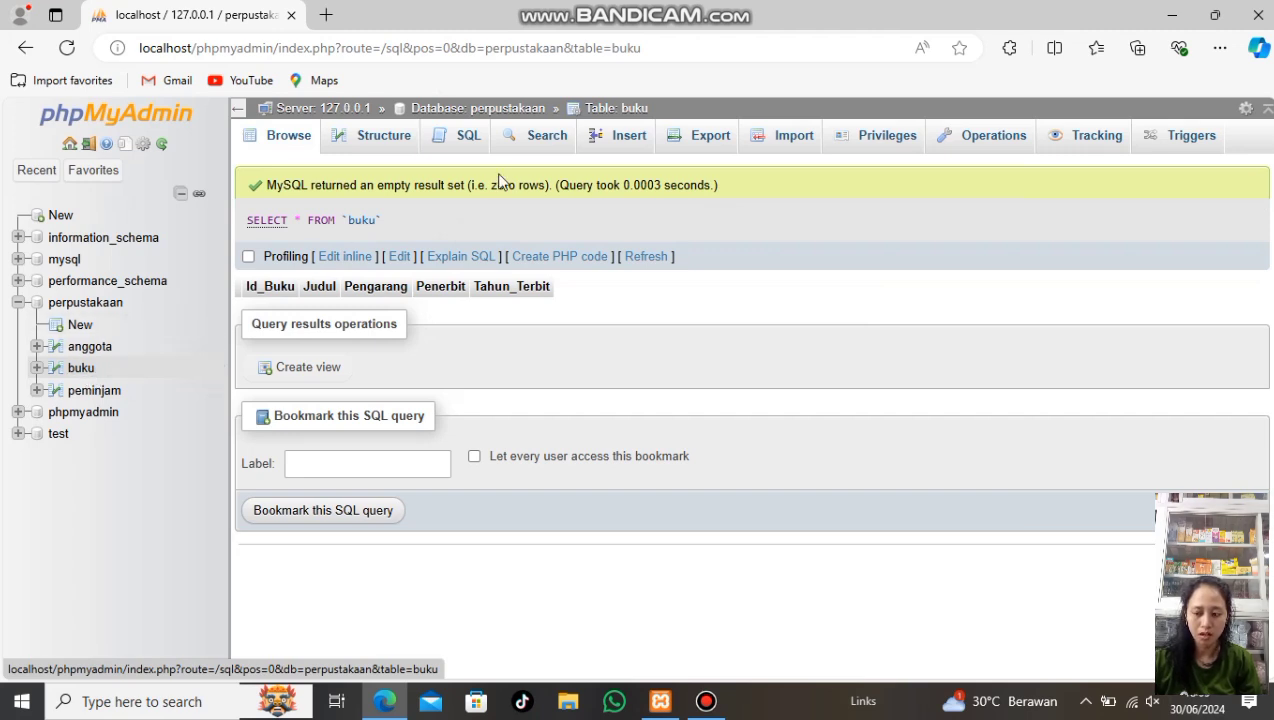
left_click(636, 143)
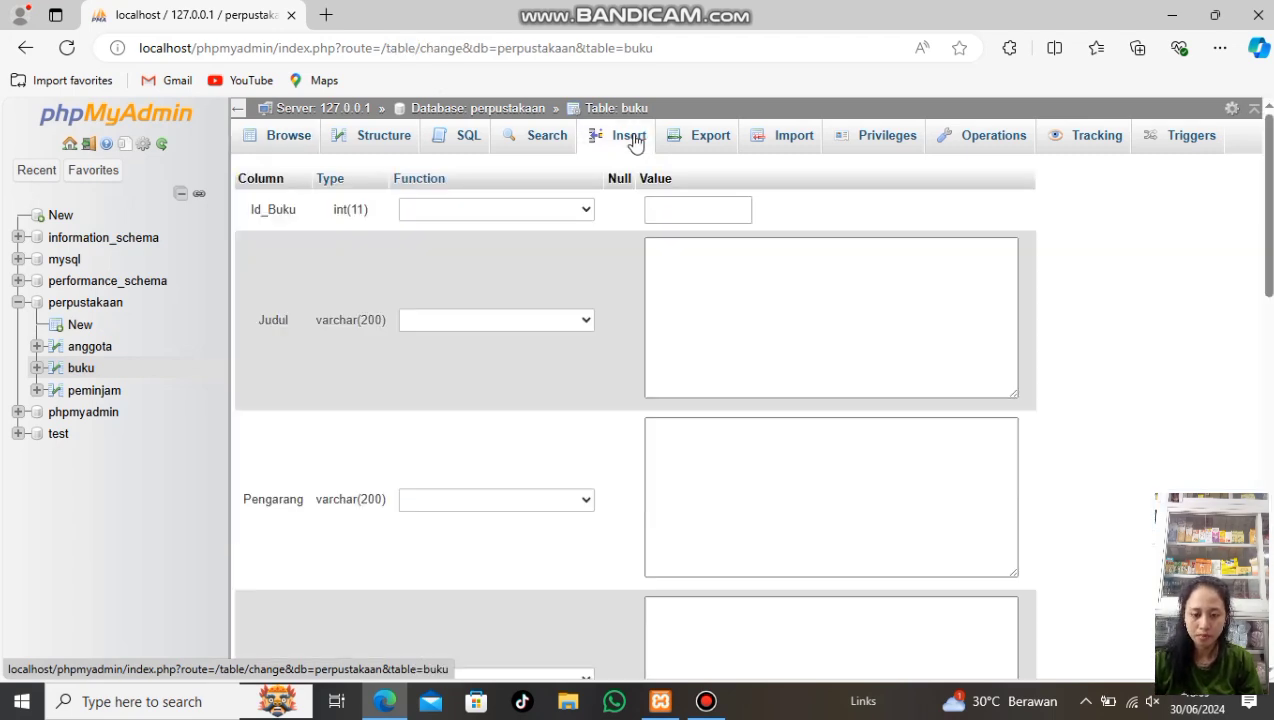
Enter Id_Buku 111, title 'Sistem informasi' and the author for the first book
left_click(676, 209)
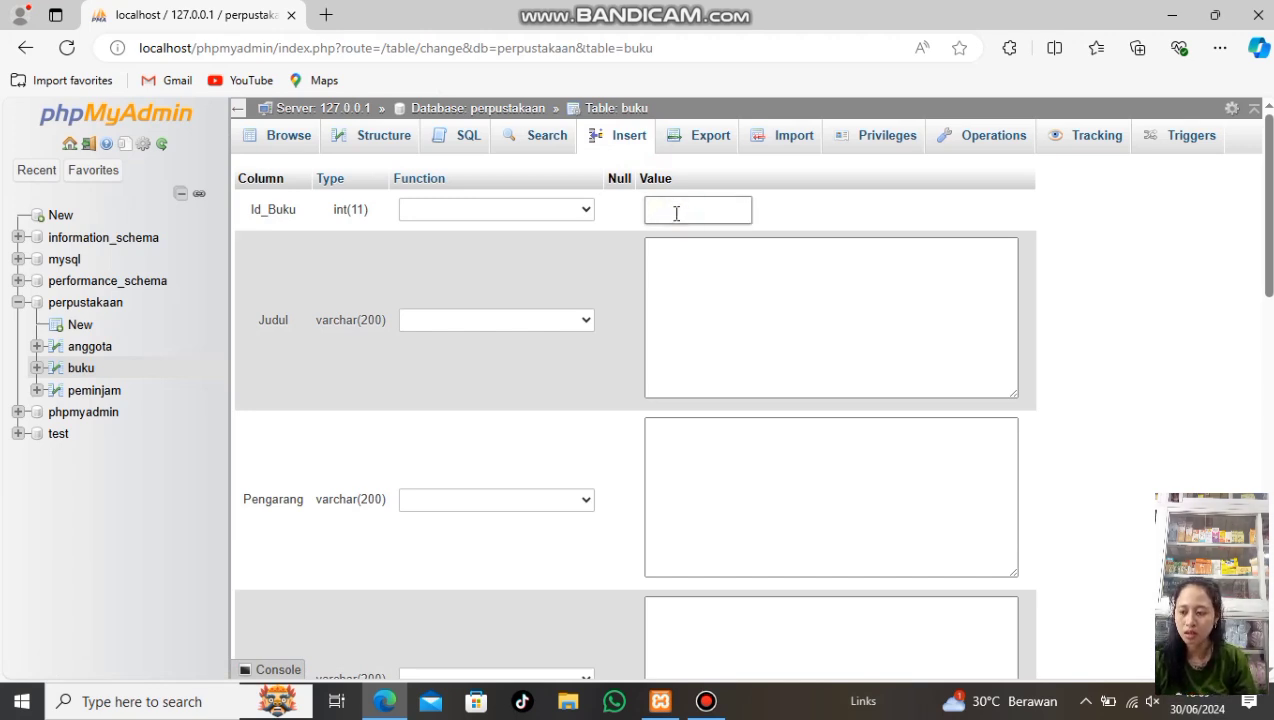
left_click(679, 285)
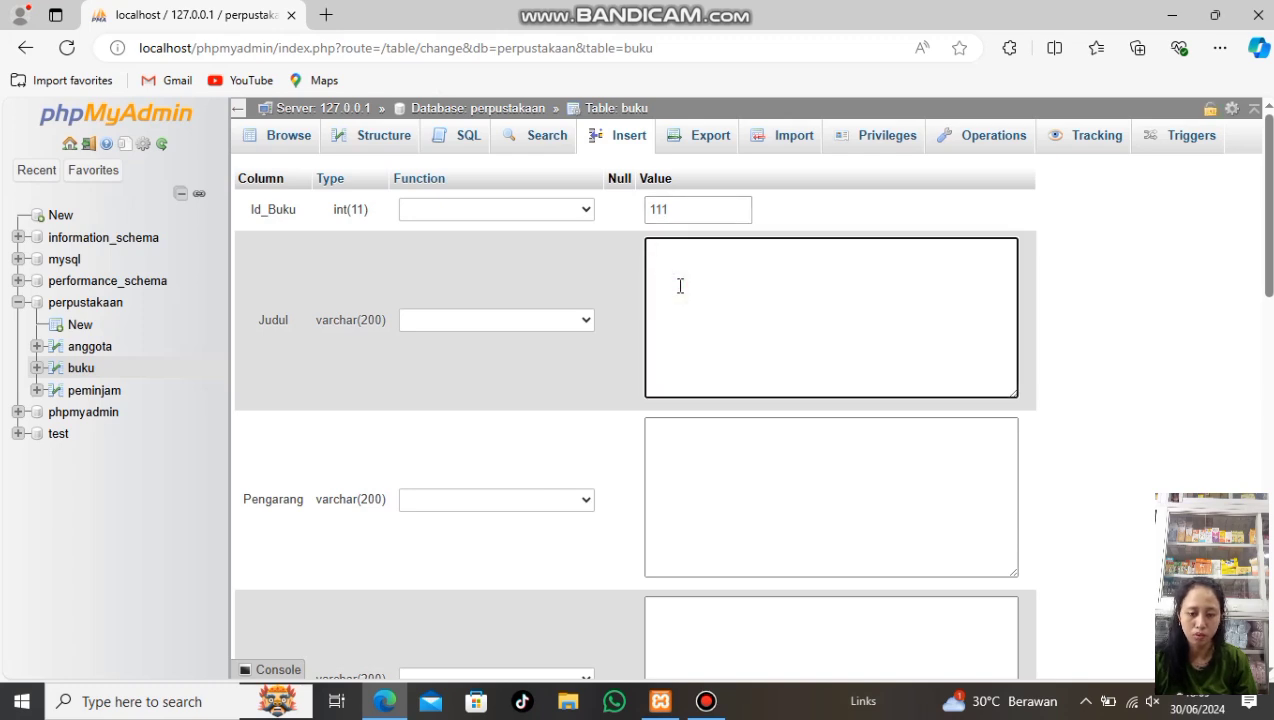
type("Sis")
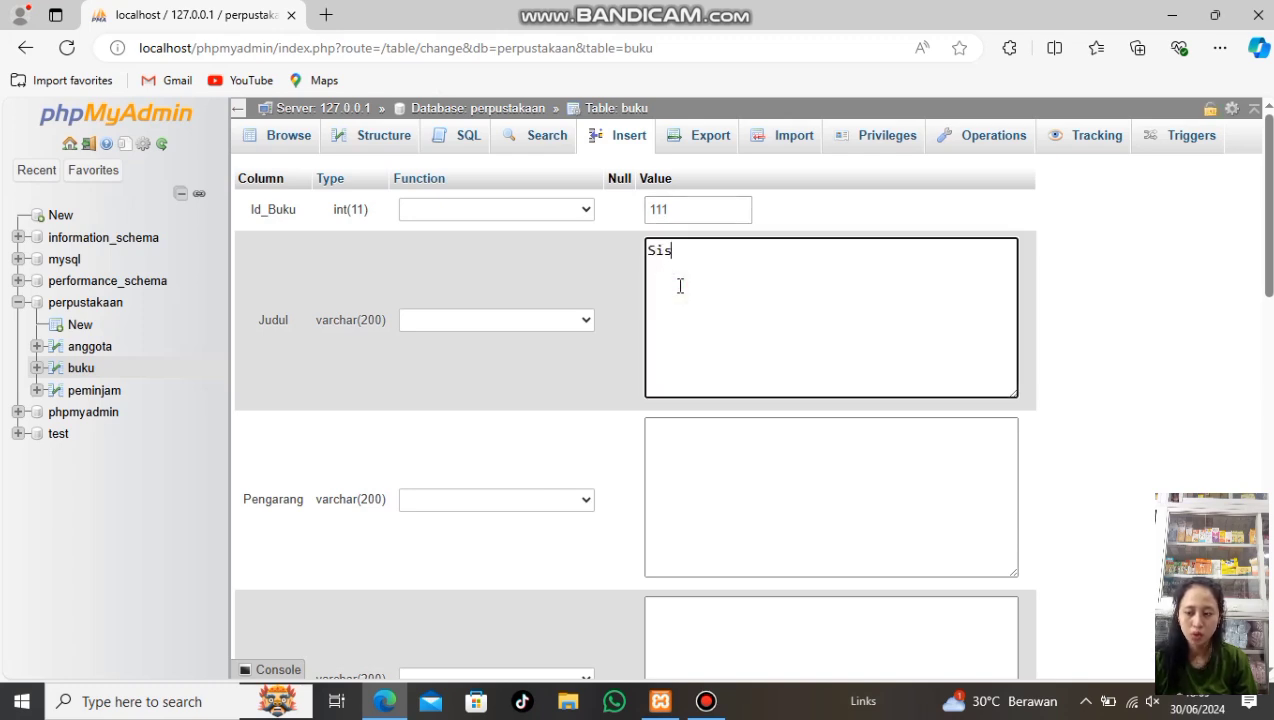
type("ten")
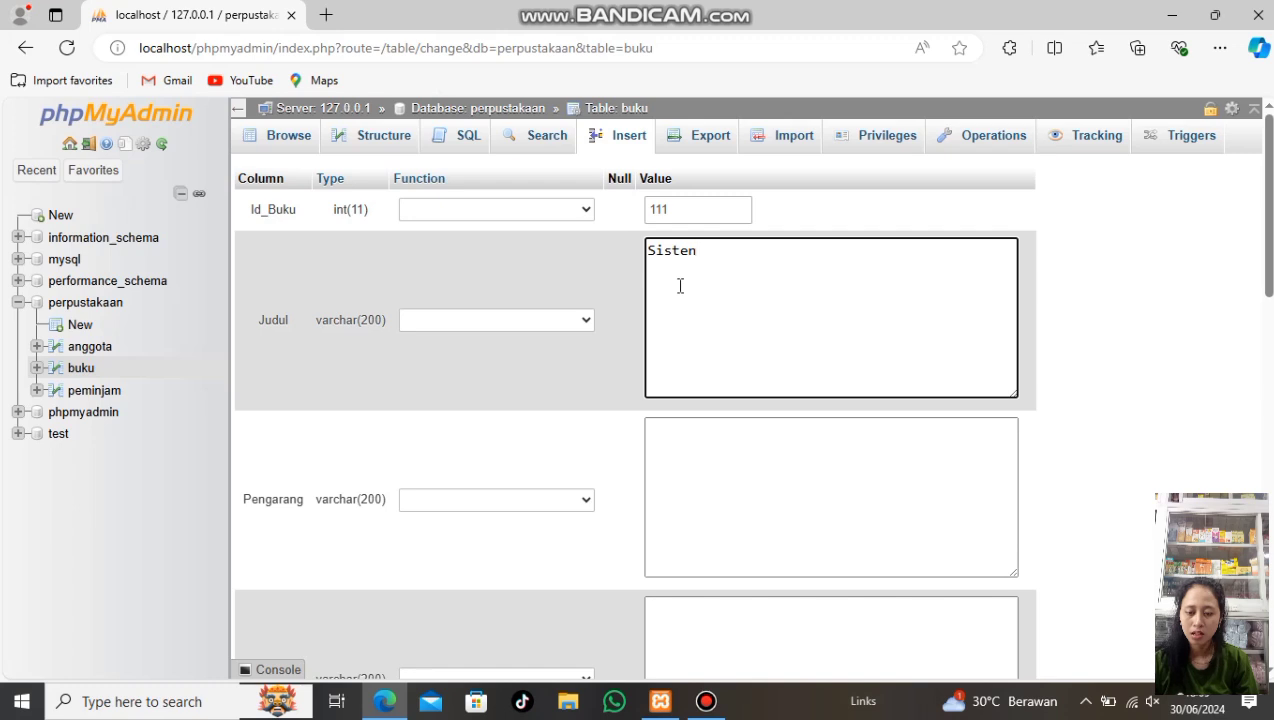
key("BackSpace")
type("m informasi")
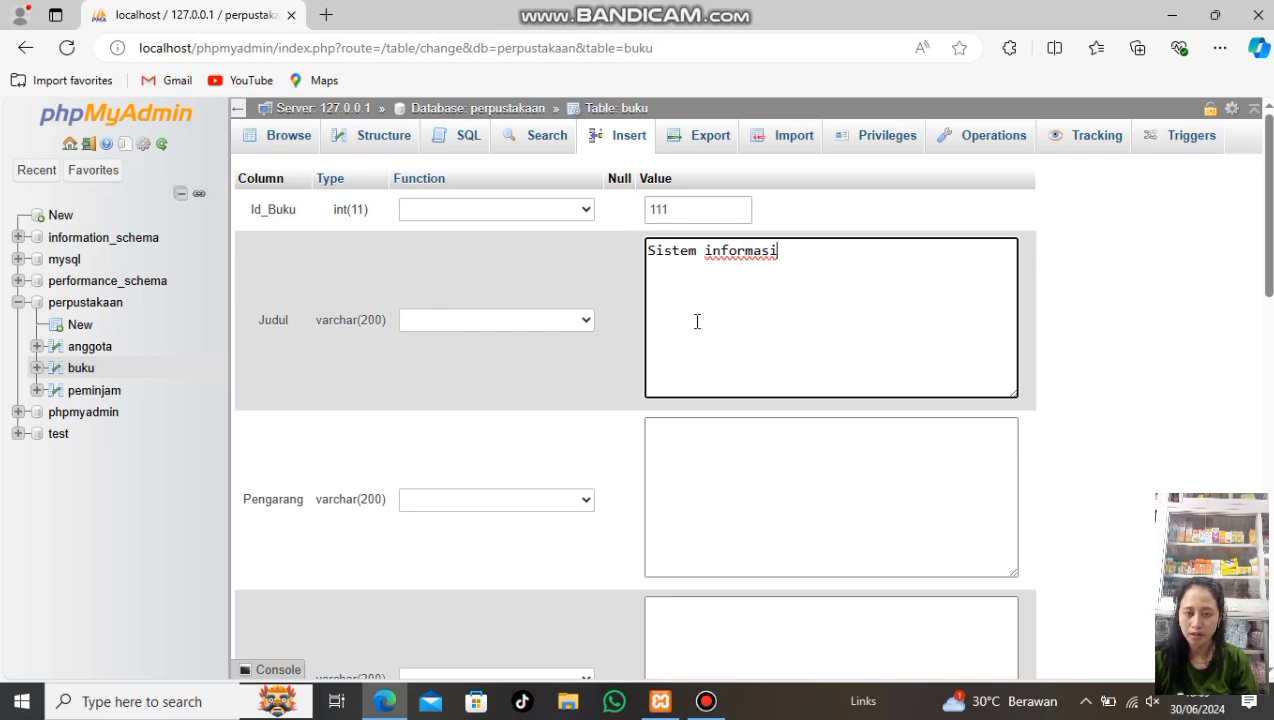
scroll(696, 318, "down", 2)
left_click(717, 378)
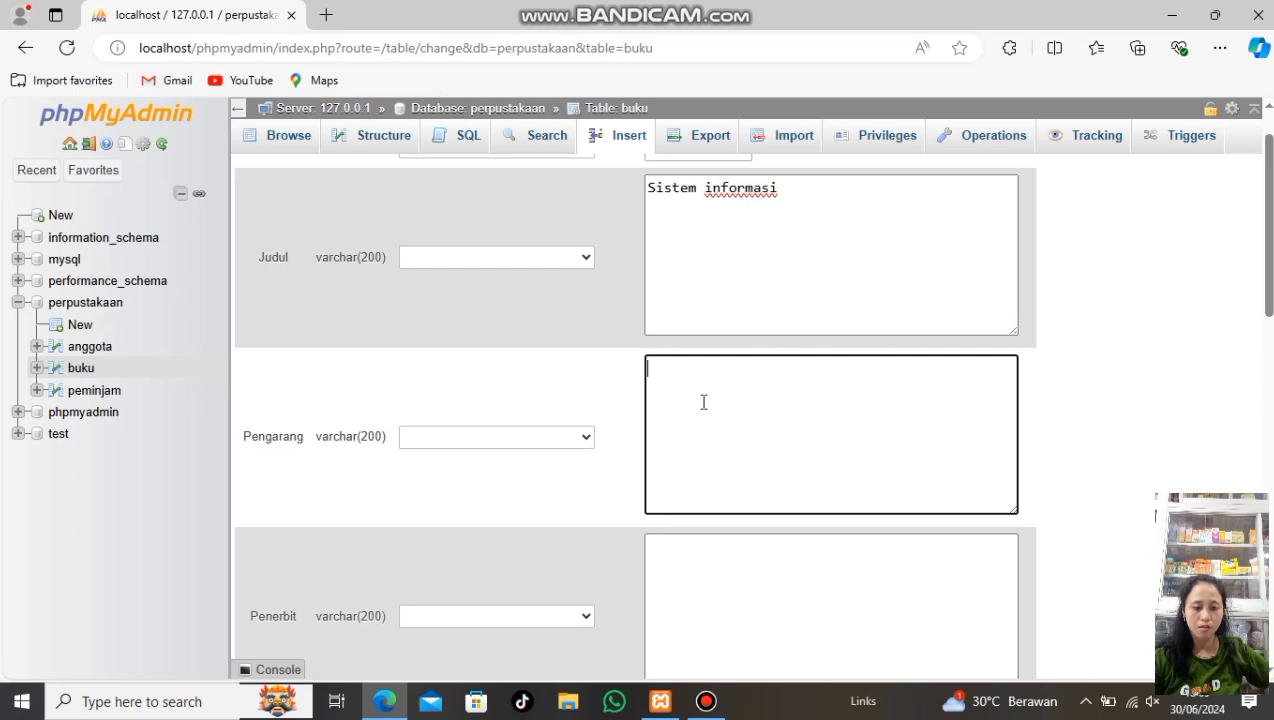
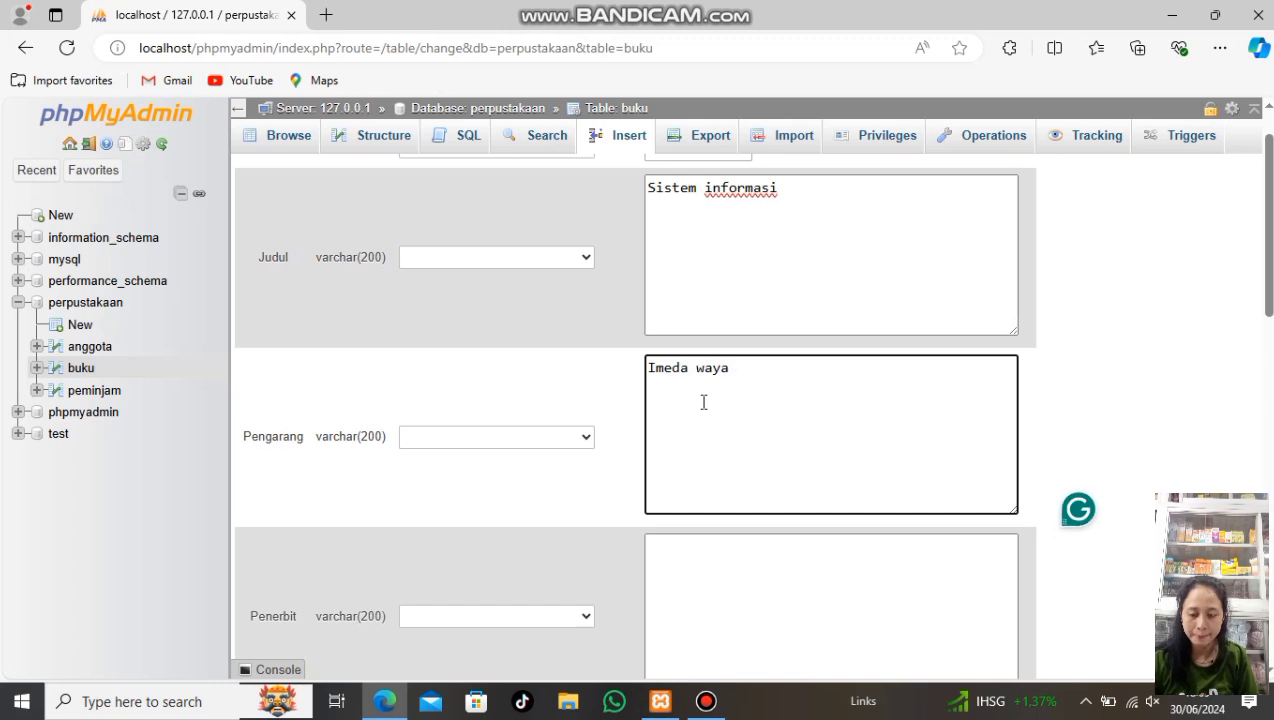
Enter the first book's publisher and publication year 2024
scroll(710, 410, "down", 2)
left_click(732, 470)
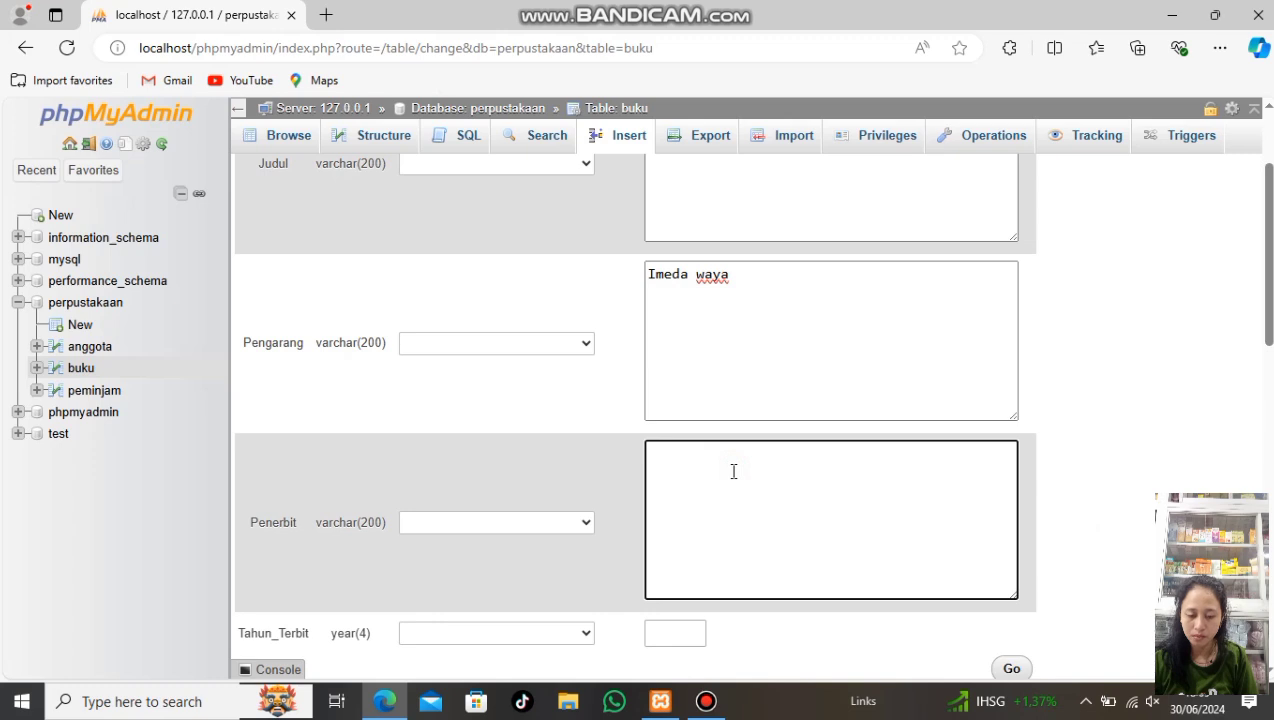
type("Ju")
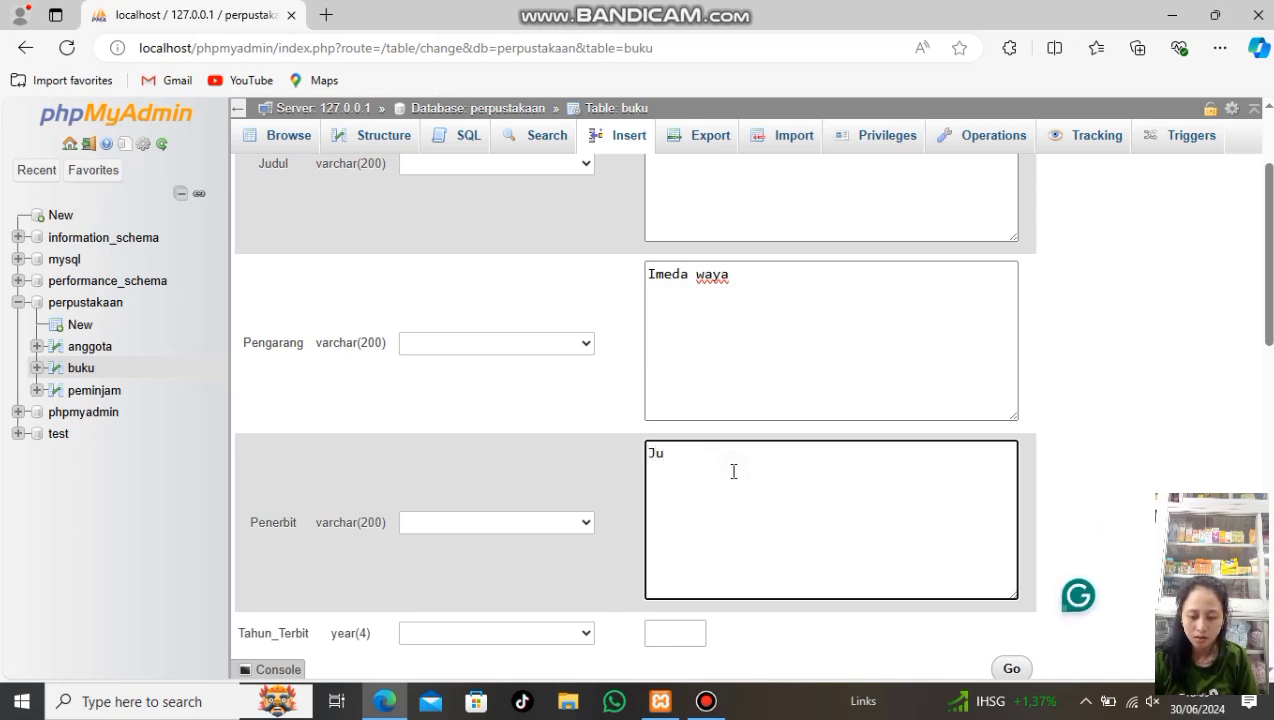
type("lian")
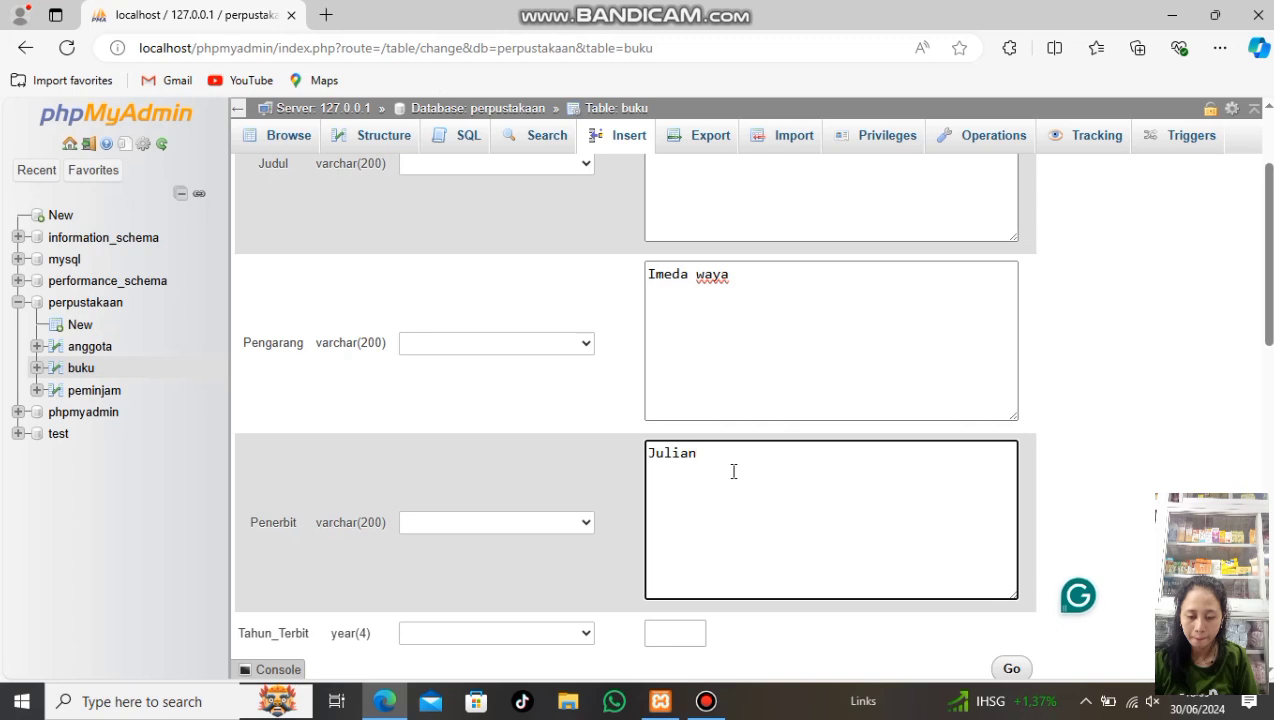
scroll(733, 471, "down", 1)
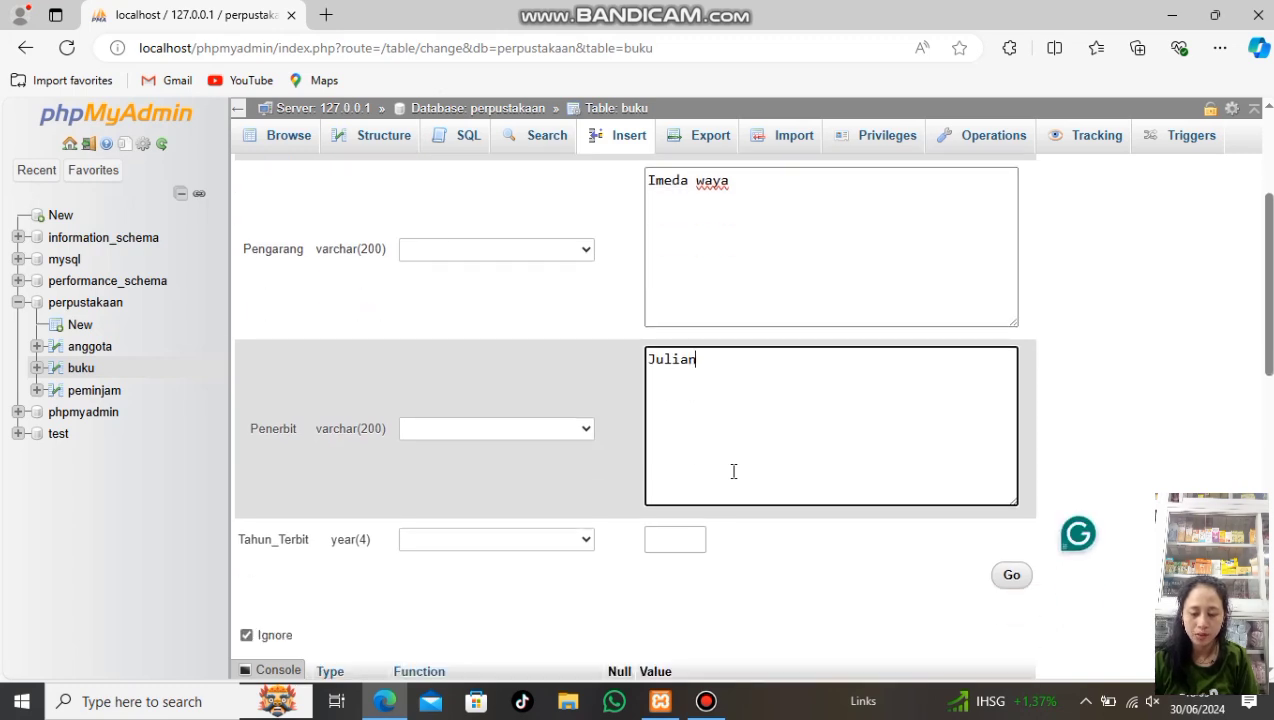
left_click(662, 539)
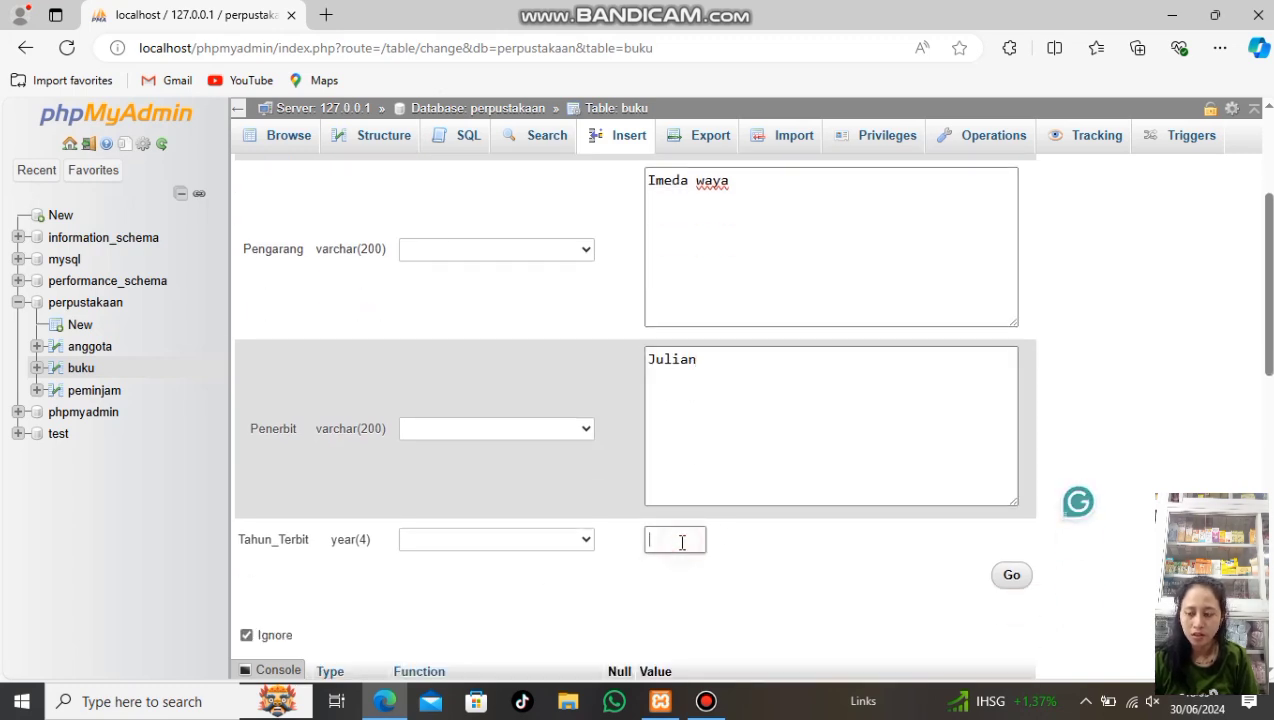
type("2024")
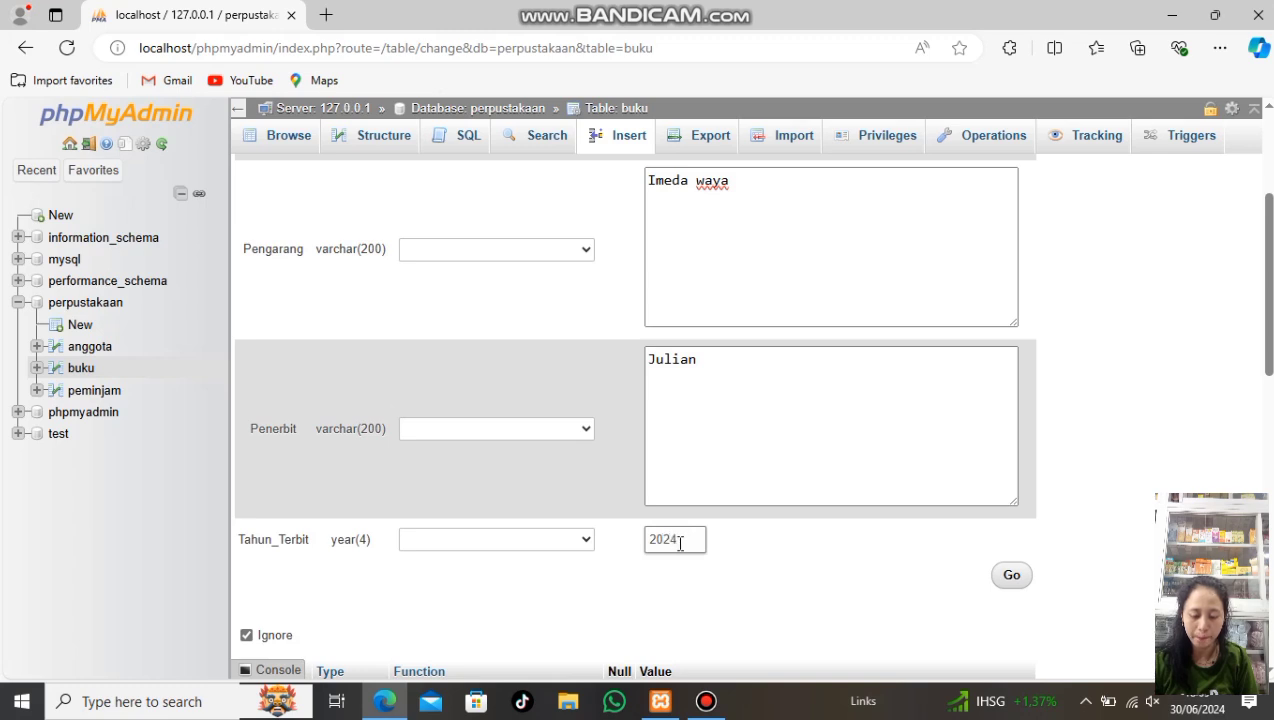
scroll(679, 543, "down", 1)
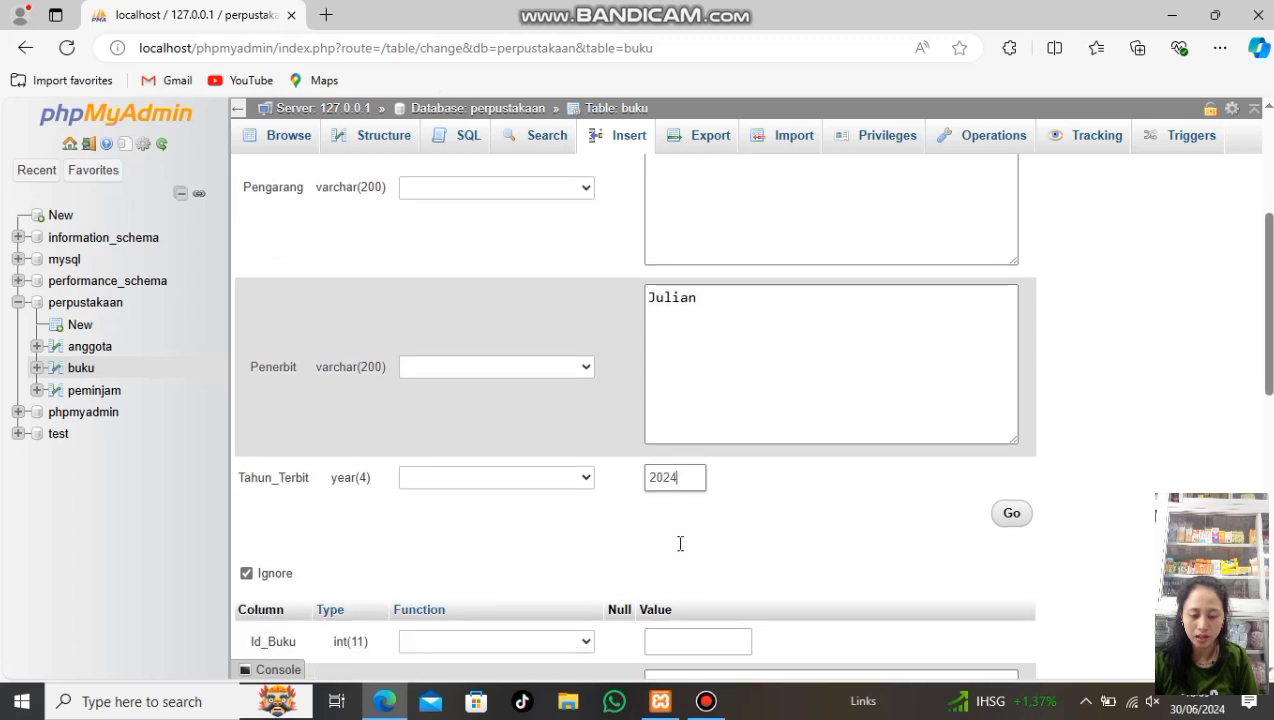
scroll(679, 551, "down", 3)
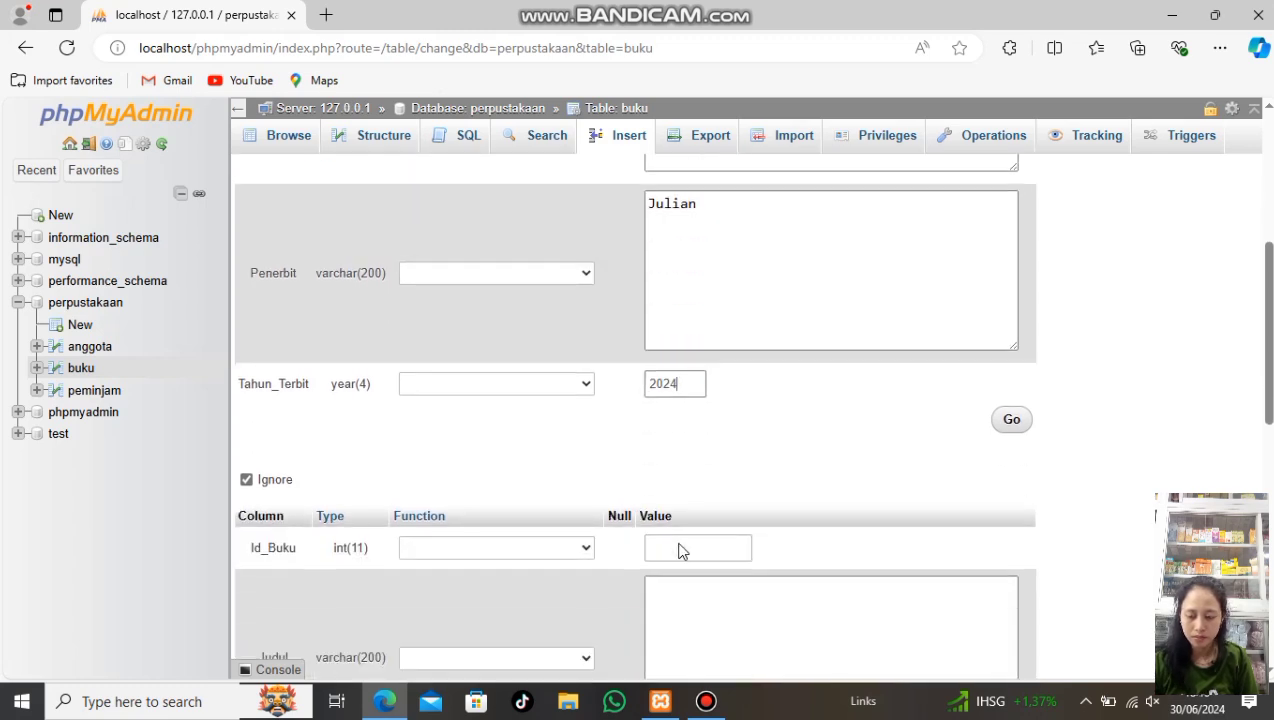
scroll(679, 551, "down", 1)
Enter Id_Buku 112 and title 'sistem Basis data' for the second book
left_click(680, 452)
type("112")
left_click(698, 537)
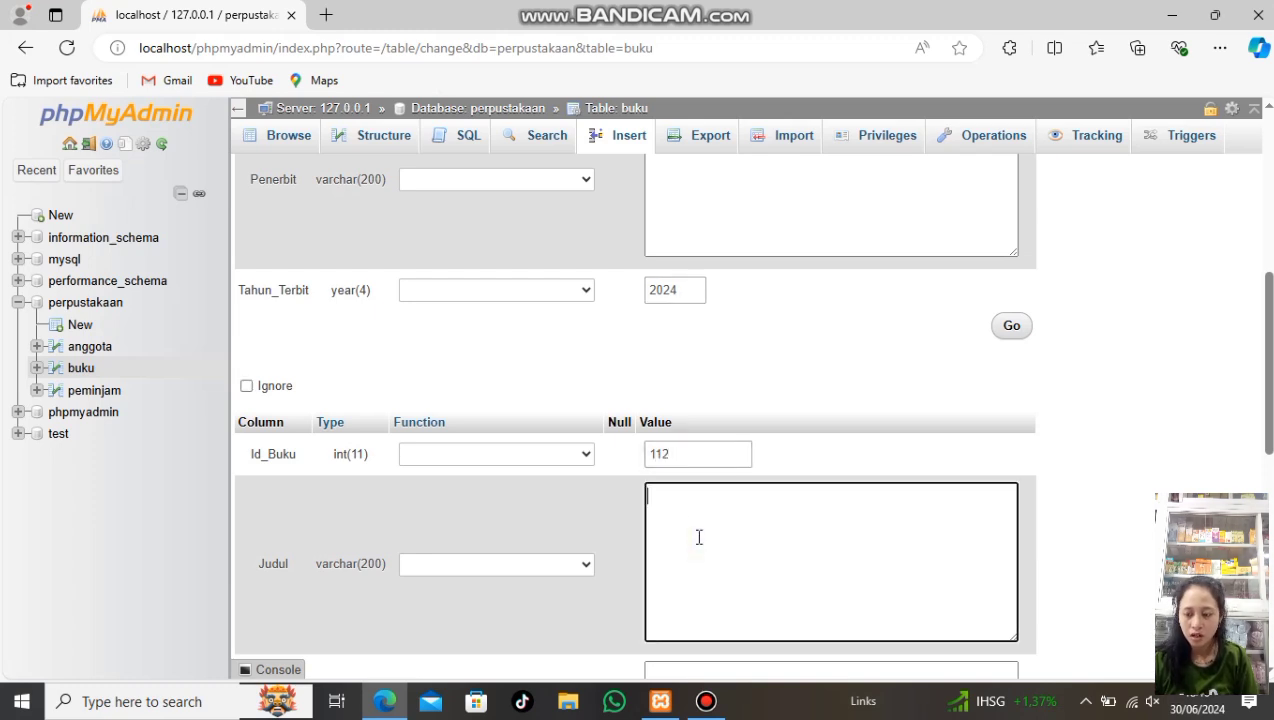
type("si")
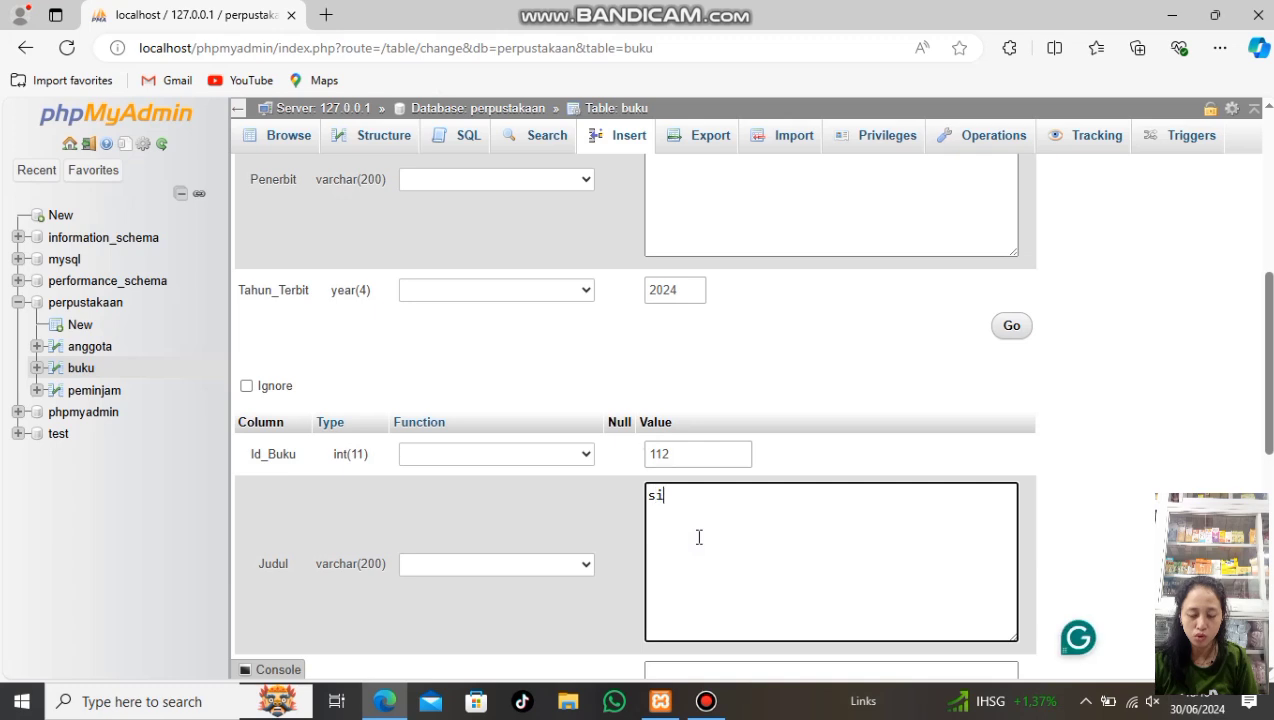
type("stem")
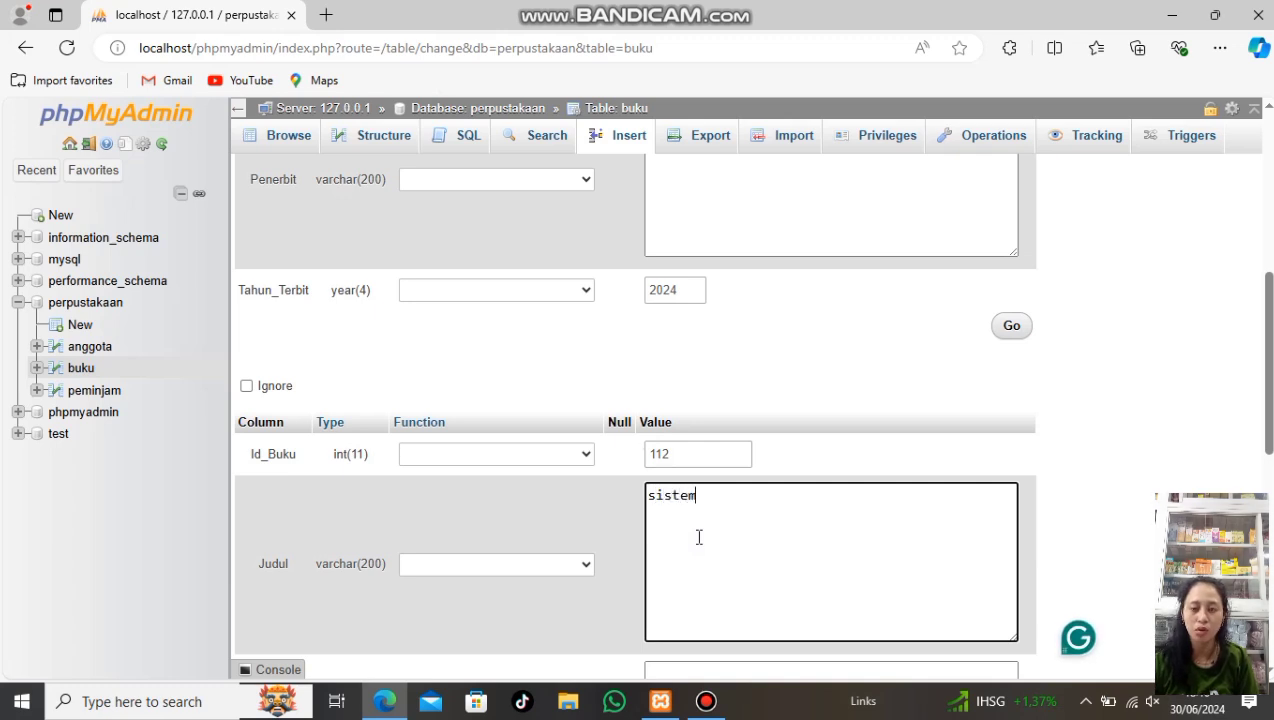
type(" Bas")
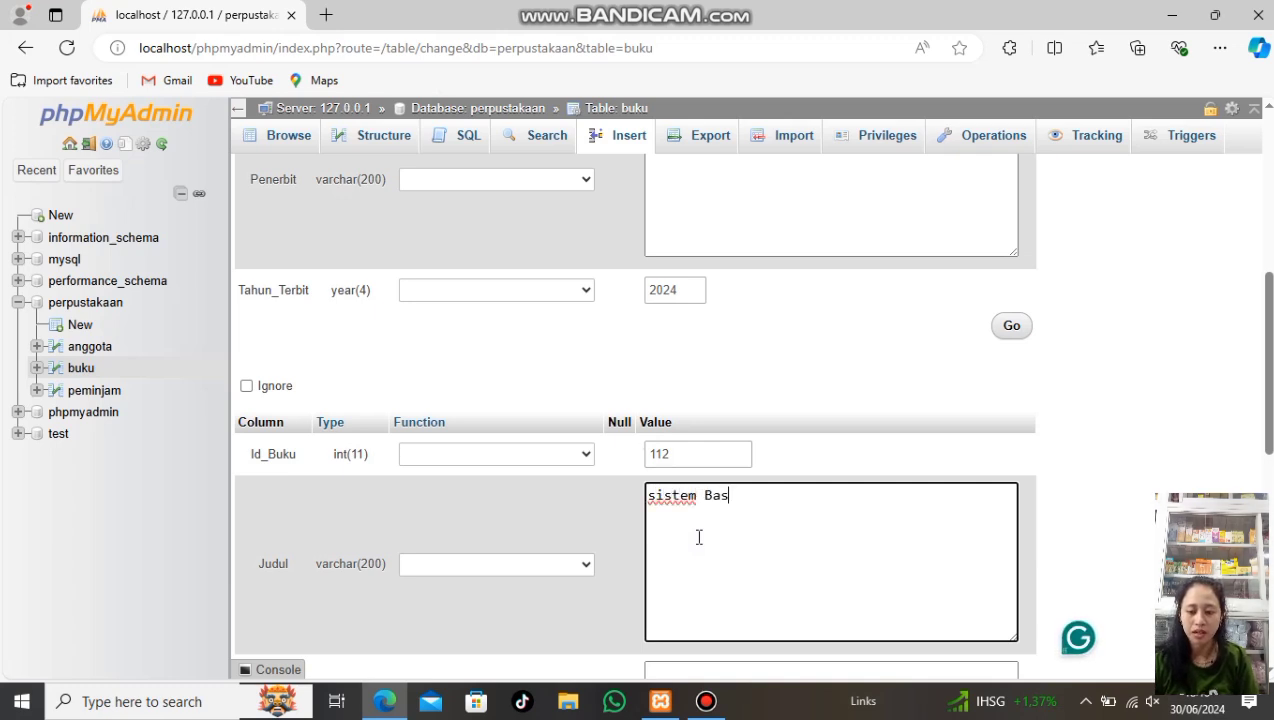
type("is data")
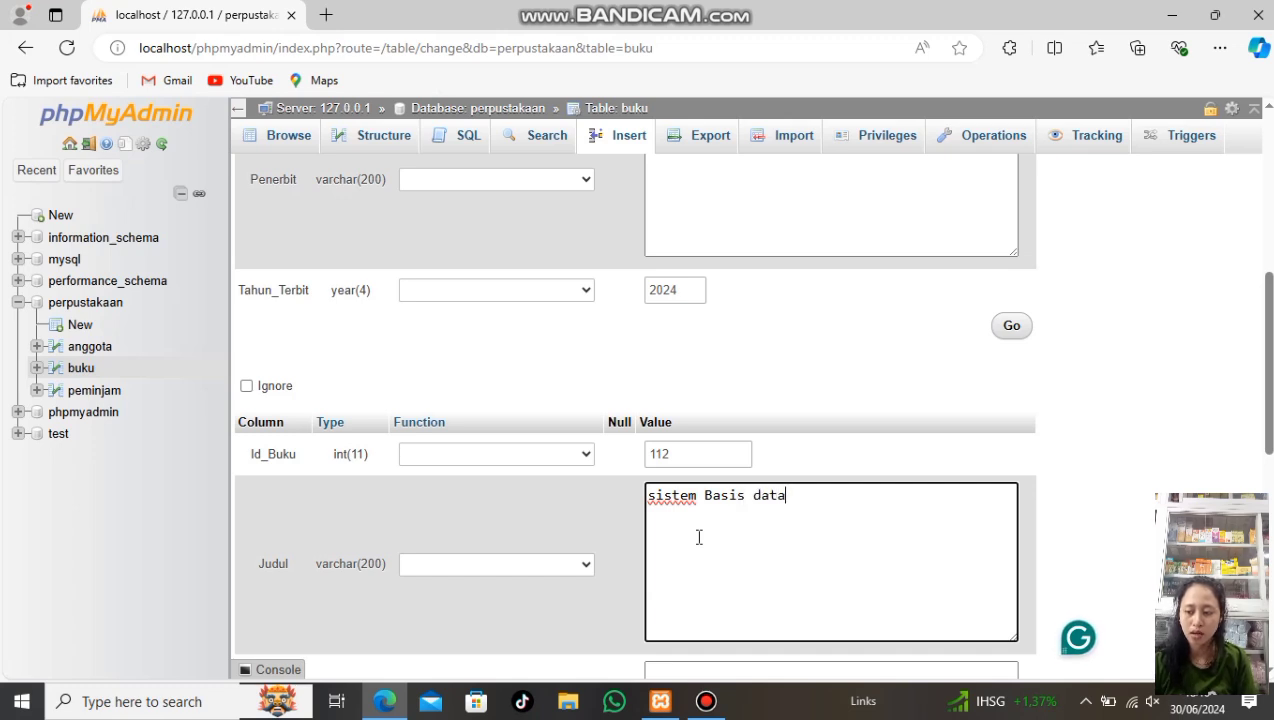
scroll(699, 537, "down", 1)
scroll(699, 537, "down", 1)
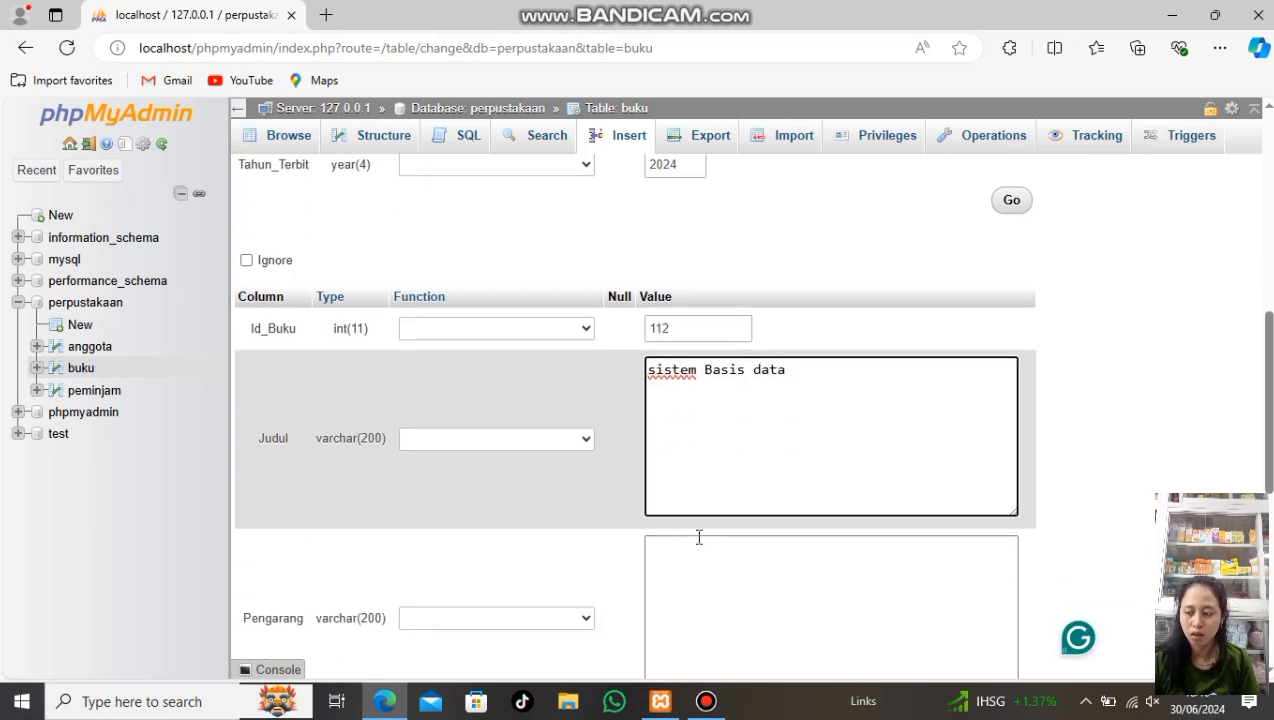
scroll(699, 537, "down", 1)
Fill in the second book's author, publisher and year 2025, then submit both rows
left_click(699, 537)
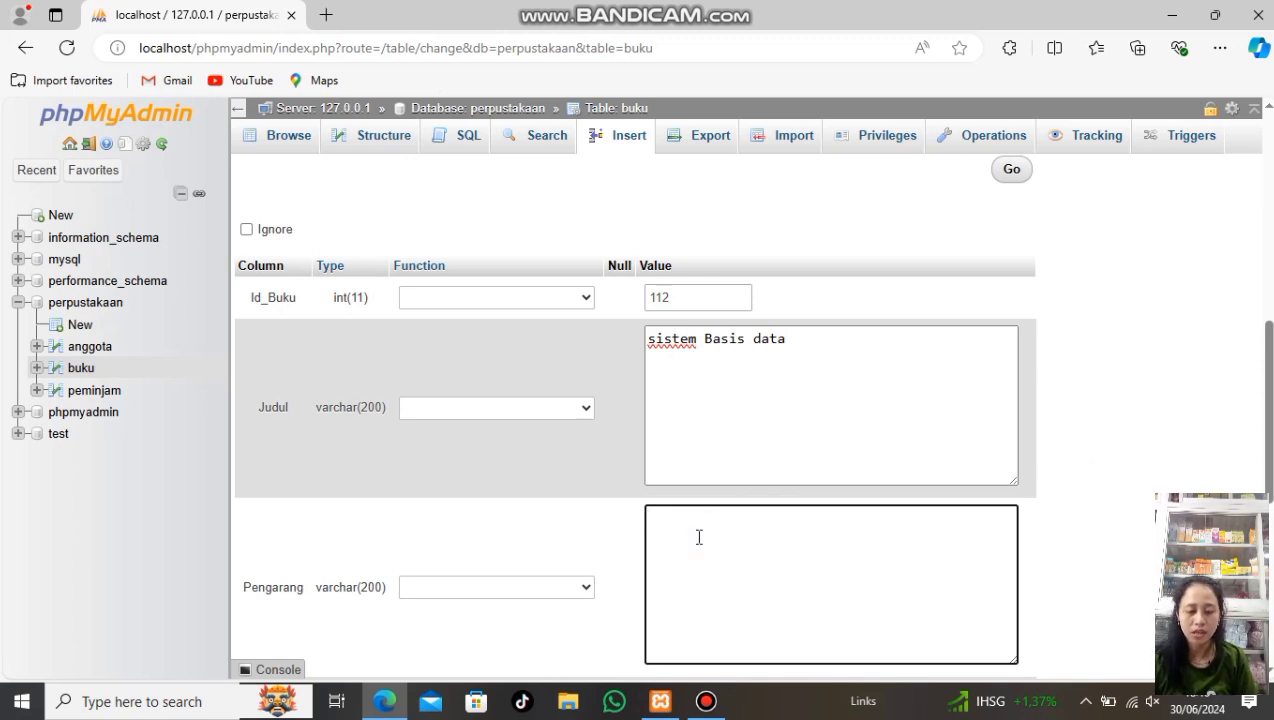
type("ju")
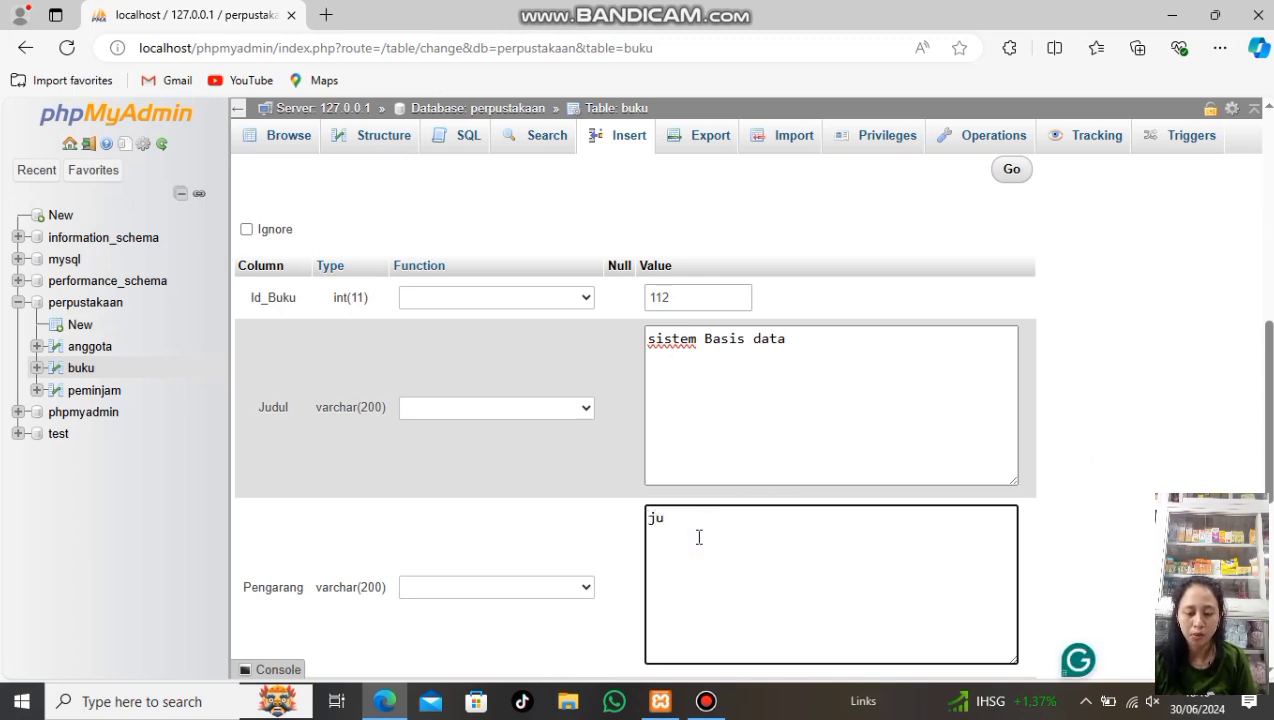
type("lian")
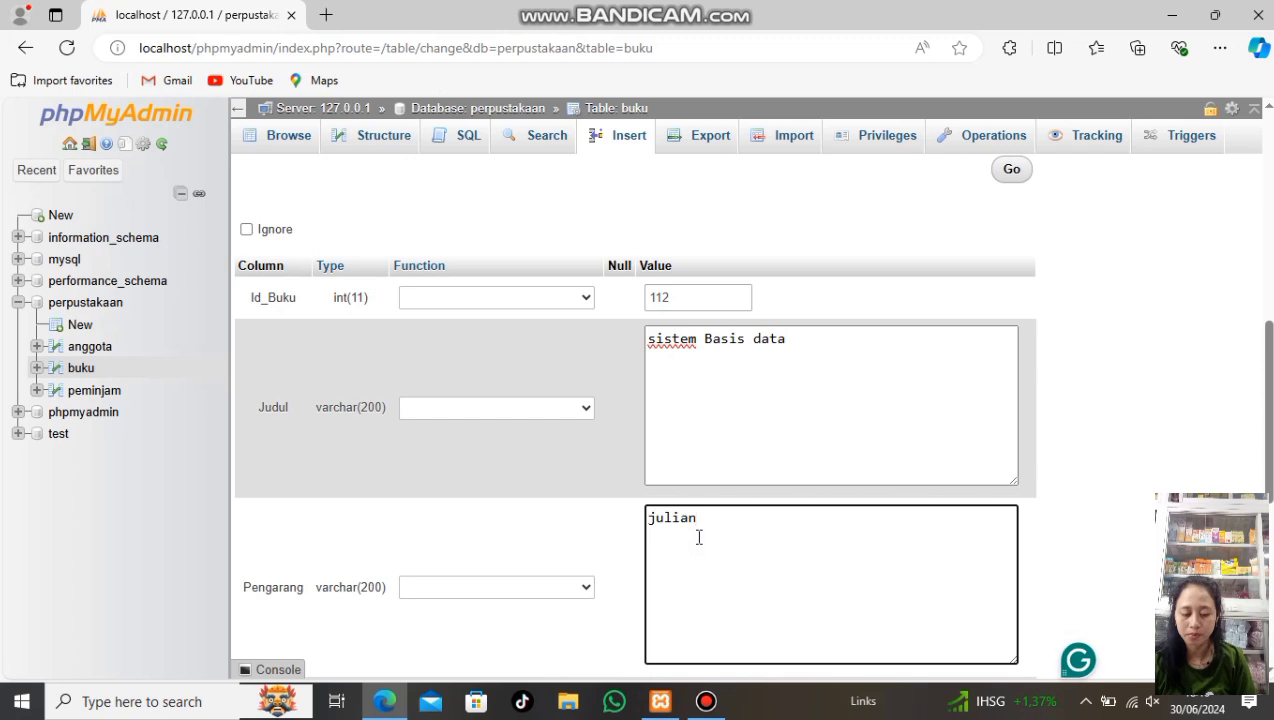
scroll(699, 537, "down", 1)
scroll(699, 537, "down", 1)
left_click(694, 541)
scroll(694, 541, "down", 1)
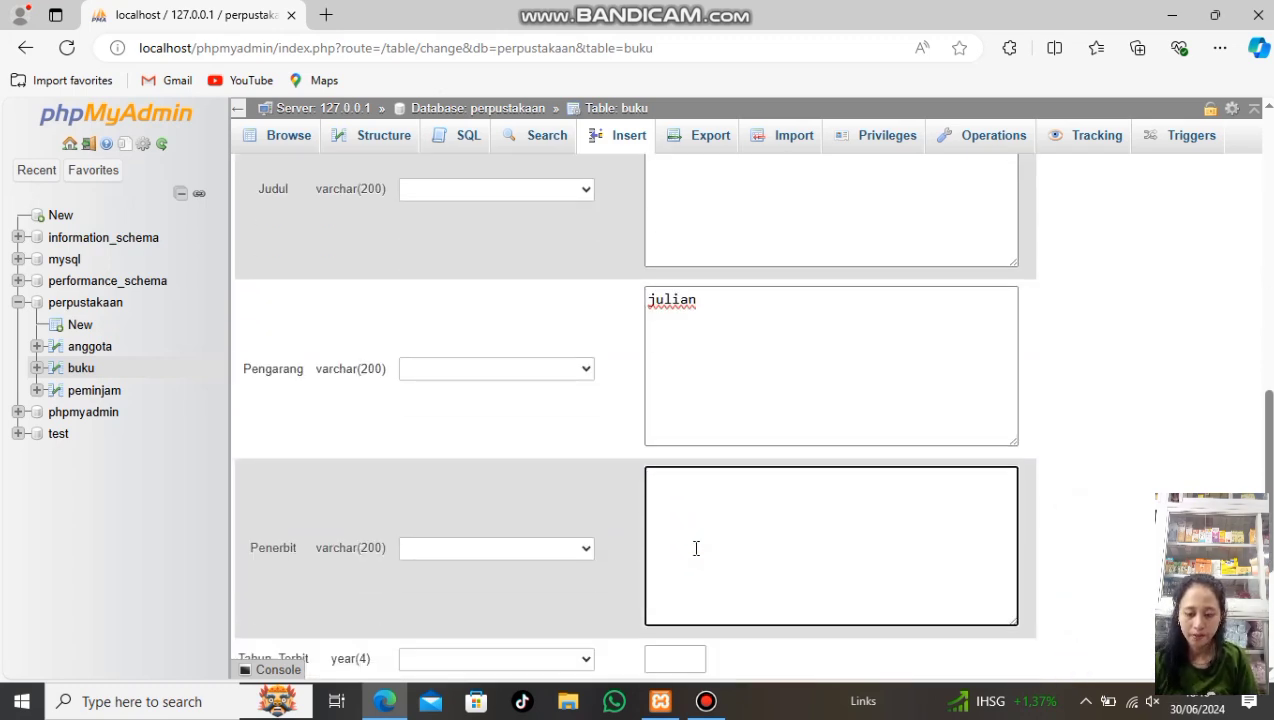
type("Im")
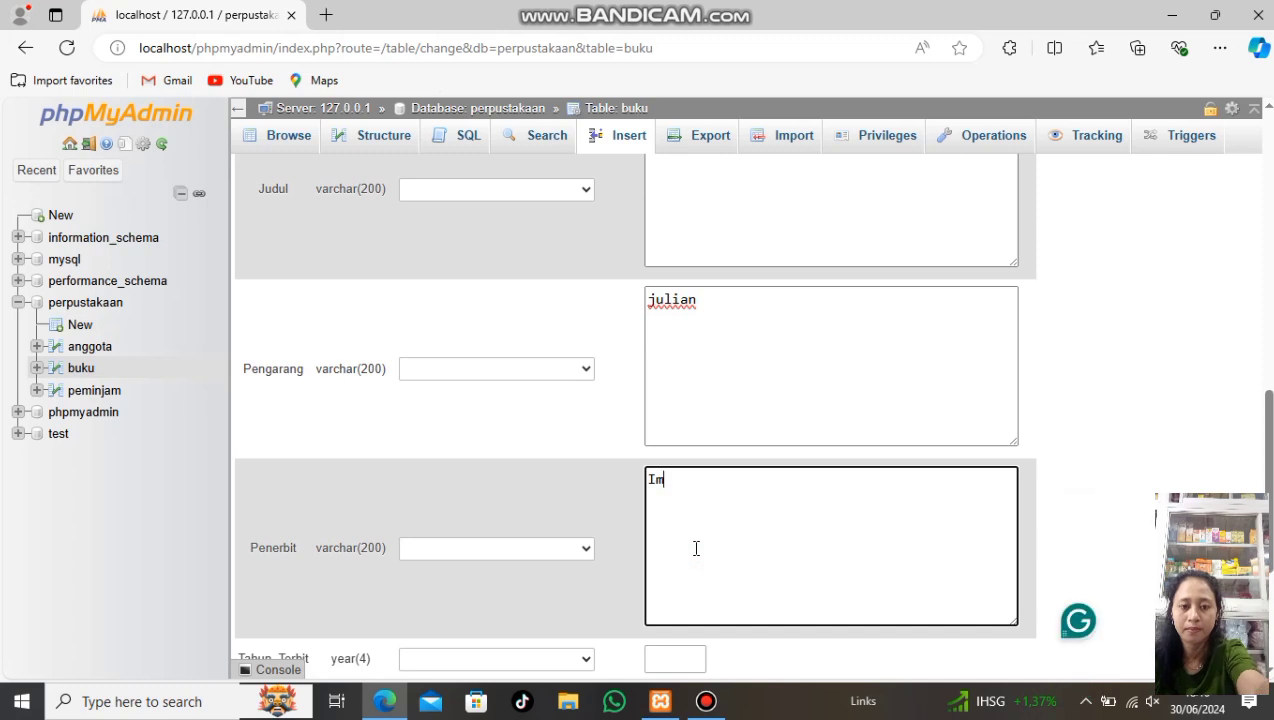
type("elda")
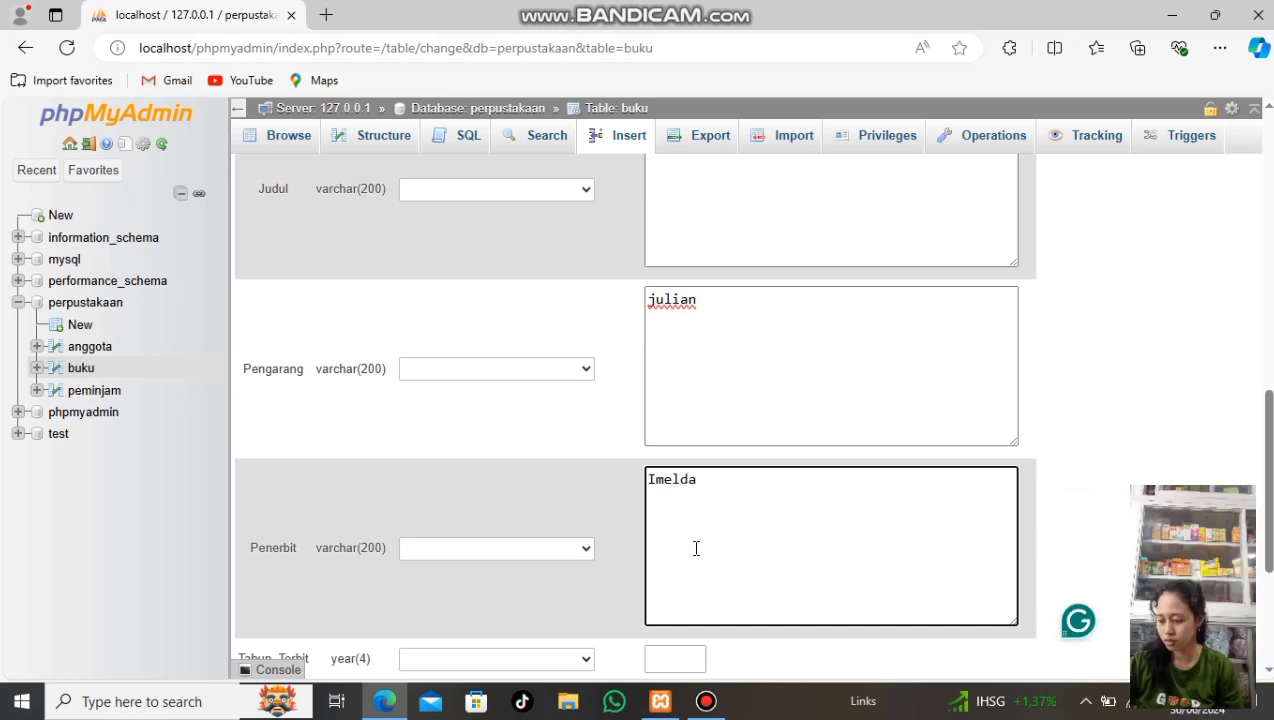
scroll(698, 552, "down", 1)
left_click(701, 562)
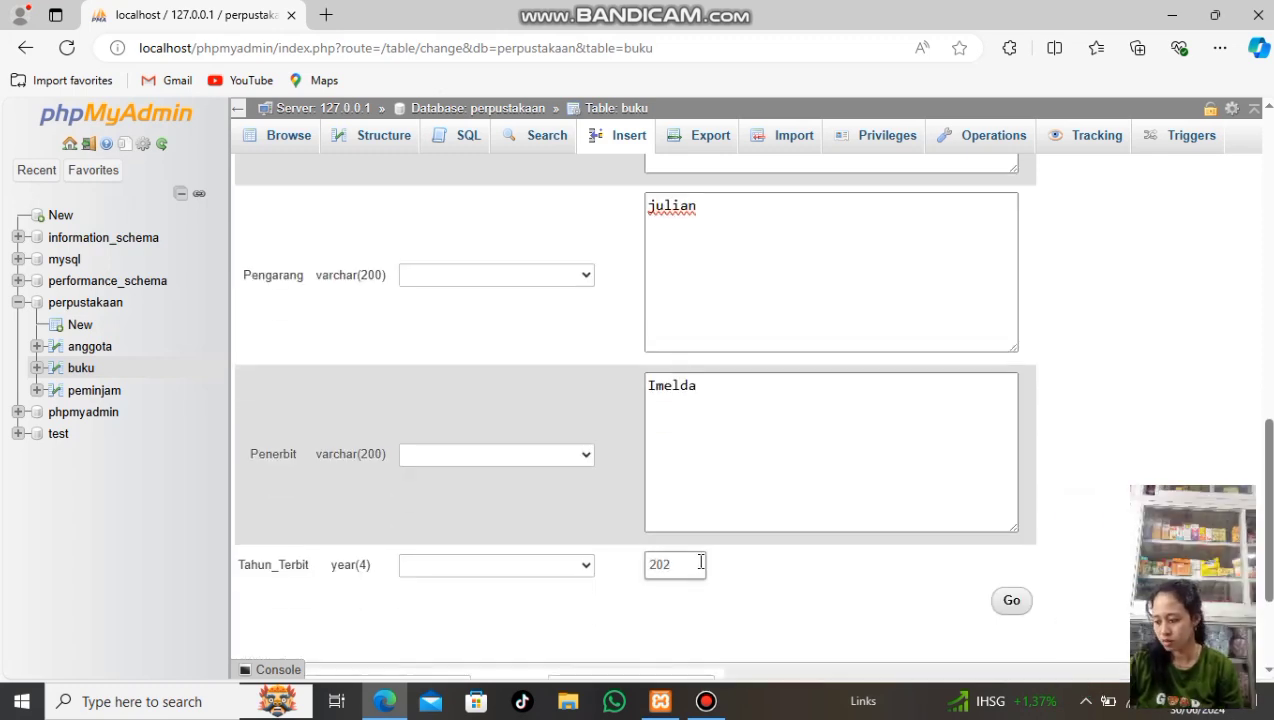
scroll(802, 590, "down", 1)
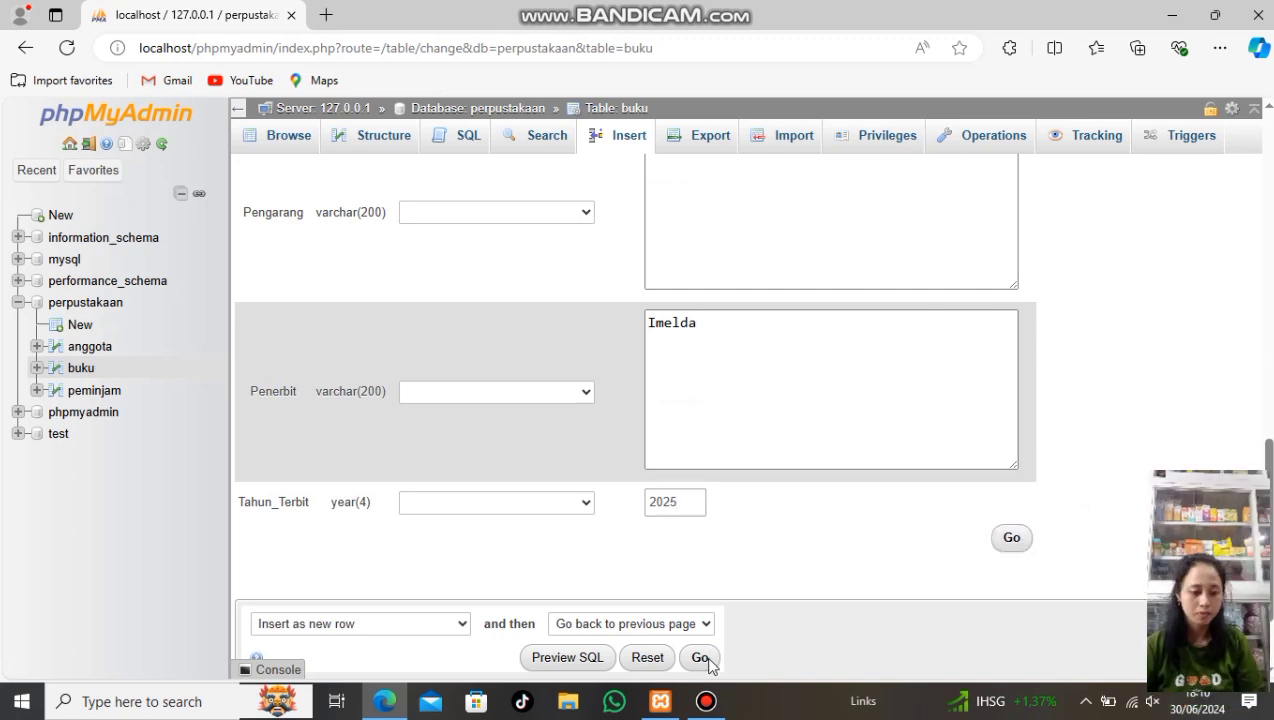
left_click(1010, 540)
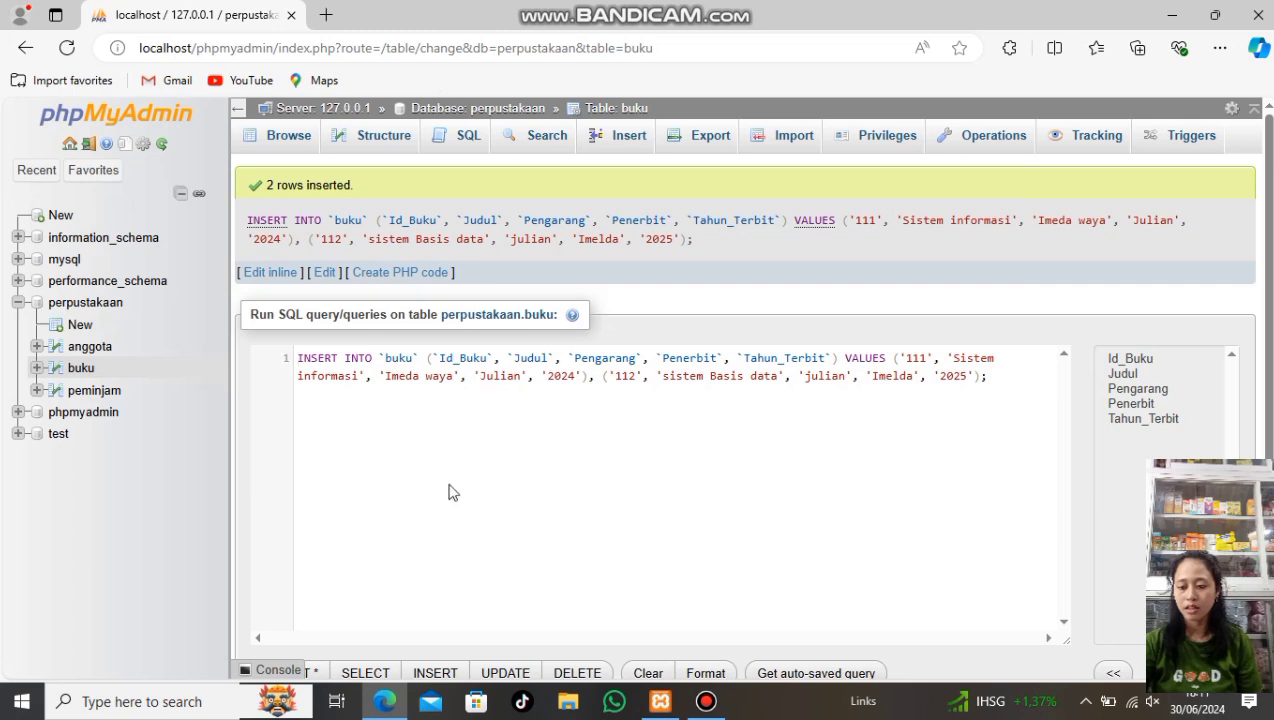
Open the still-empty anggota table from the navigation tree
left_click(72, 345)
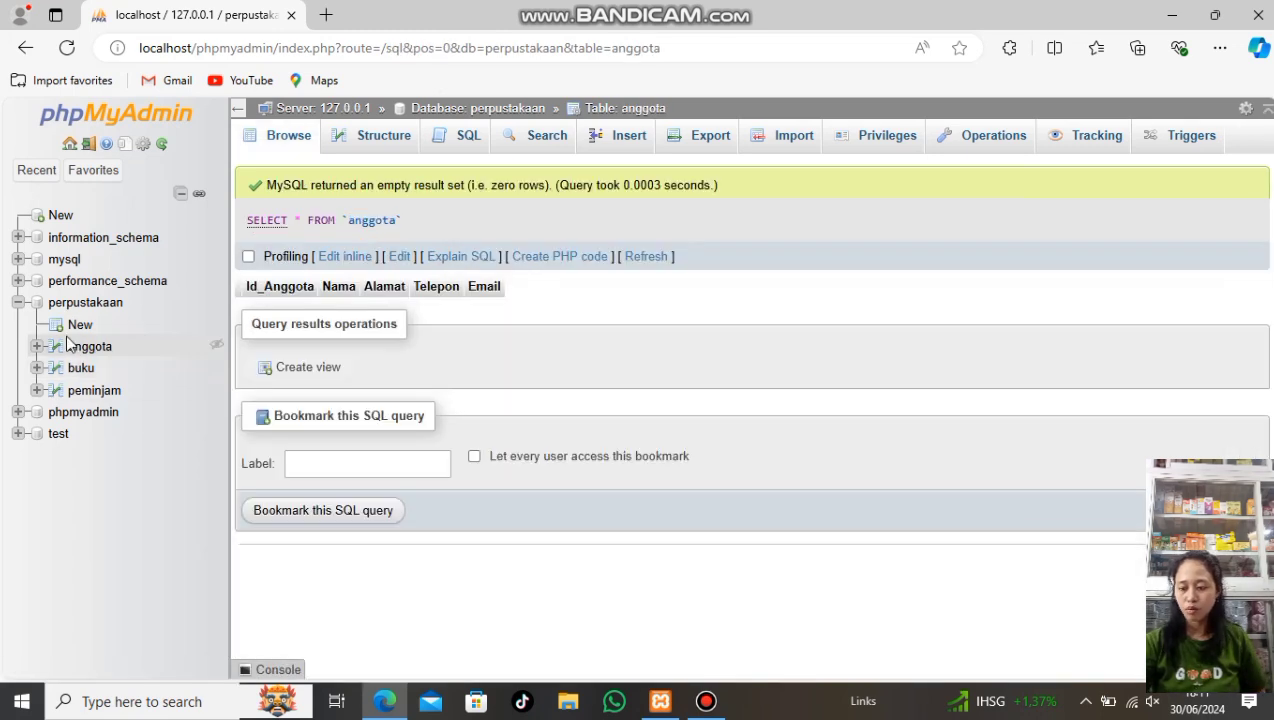
In the anggota insert form, enter member ID 222 and the member's full name
left_click(613, 150)
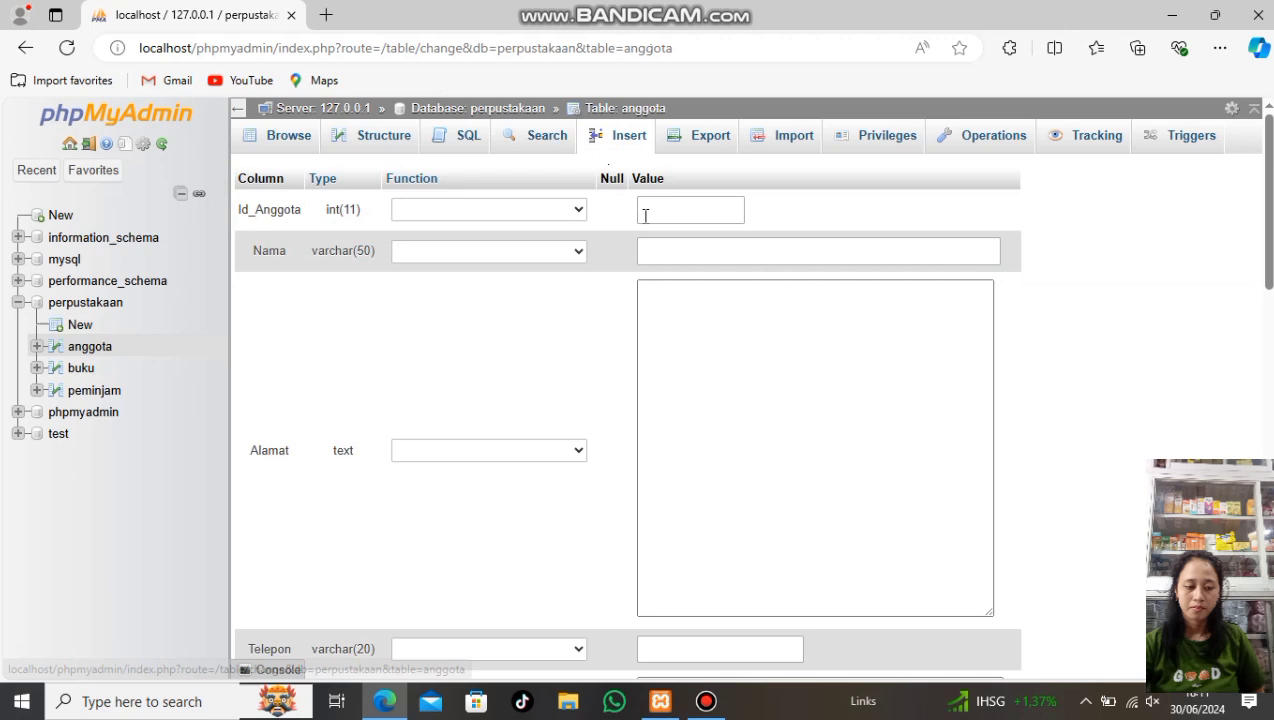
left_click(655, 219)
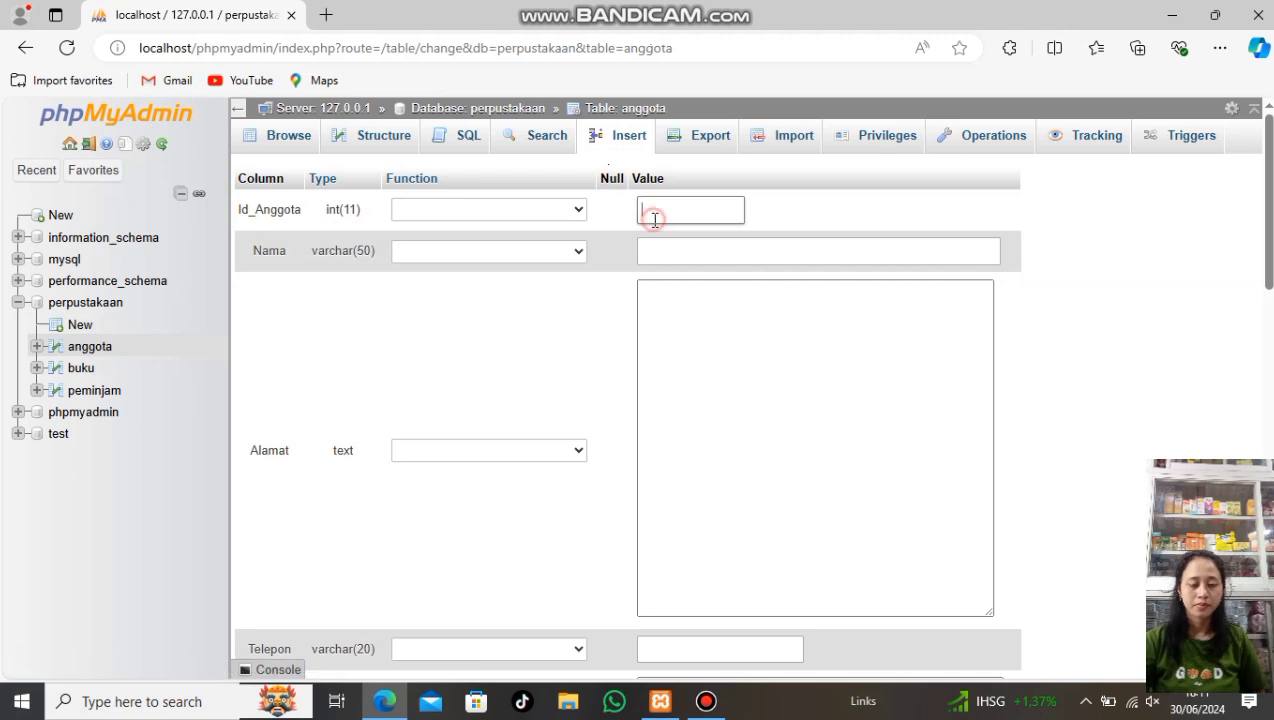
type("222")
left_click(655, 250)
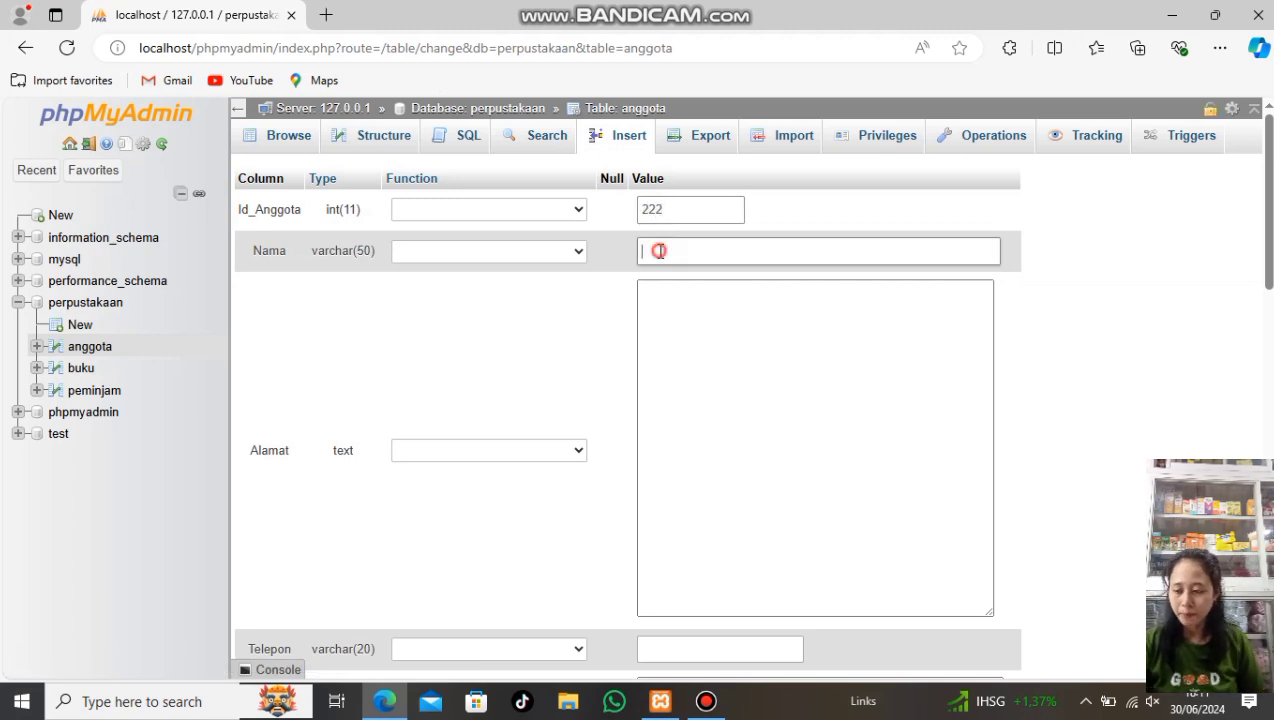
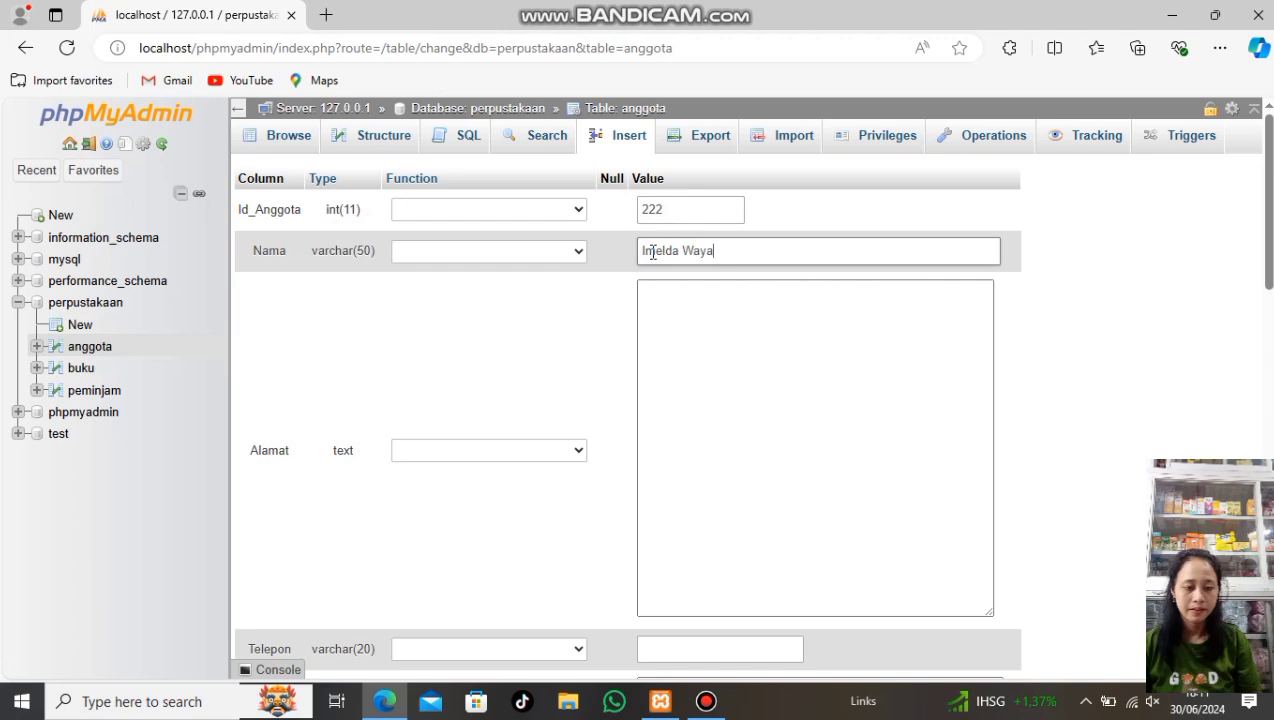
Fill in the first member's street address, phone number and e-mail address
left_click(732, 414)
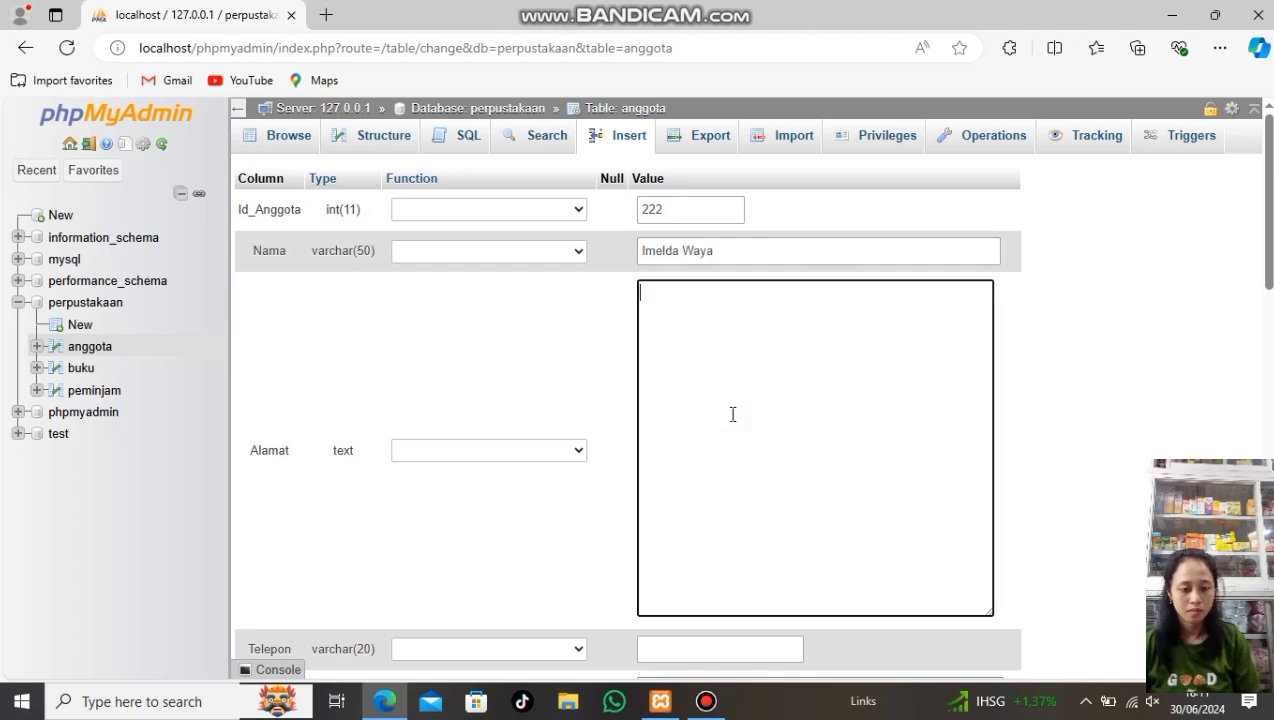
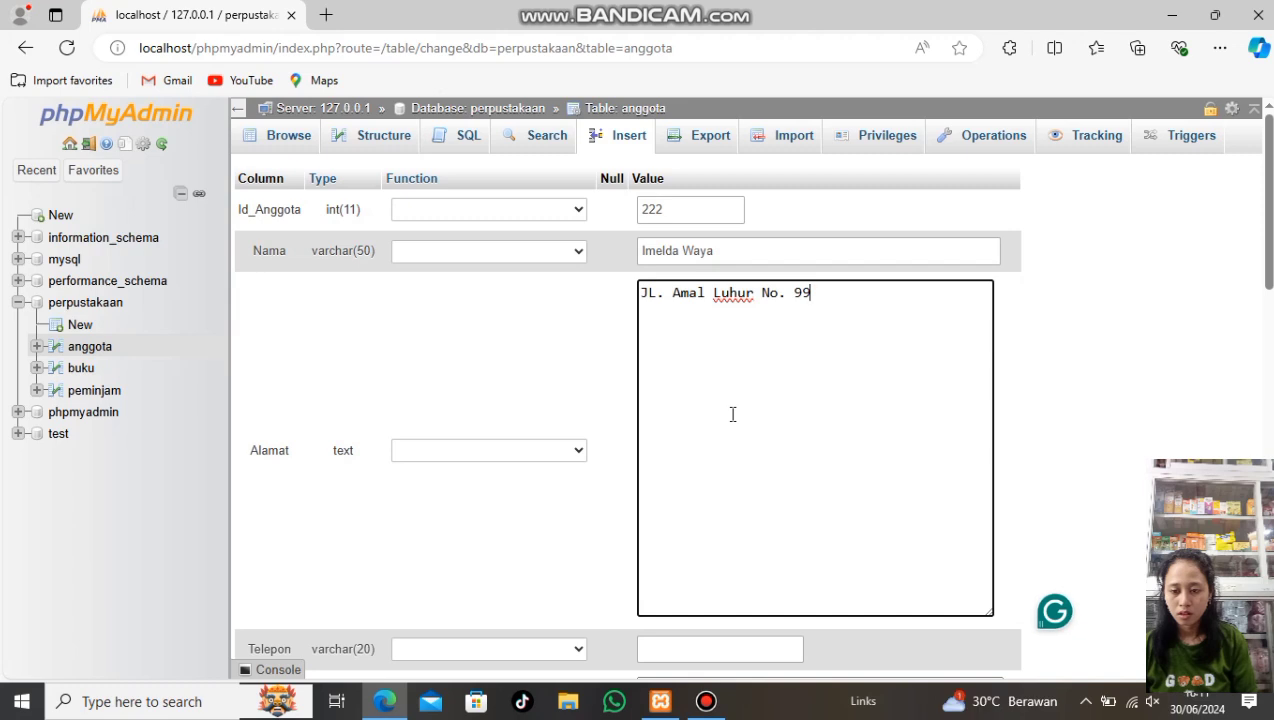
scroll(731, 415, "down", 2)
left_click(714, 459)
type("08")
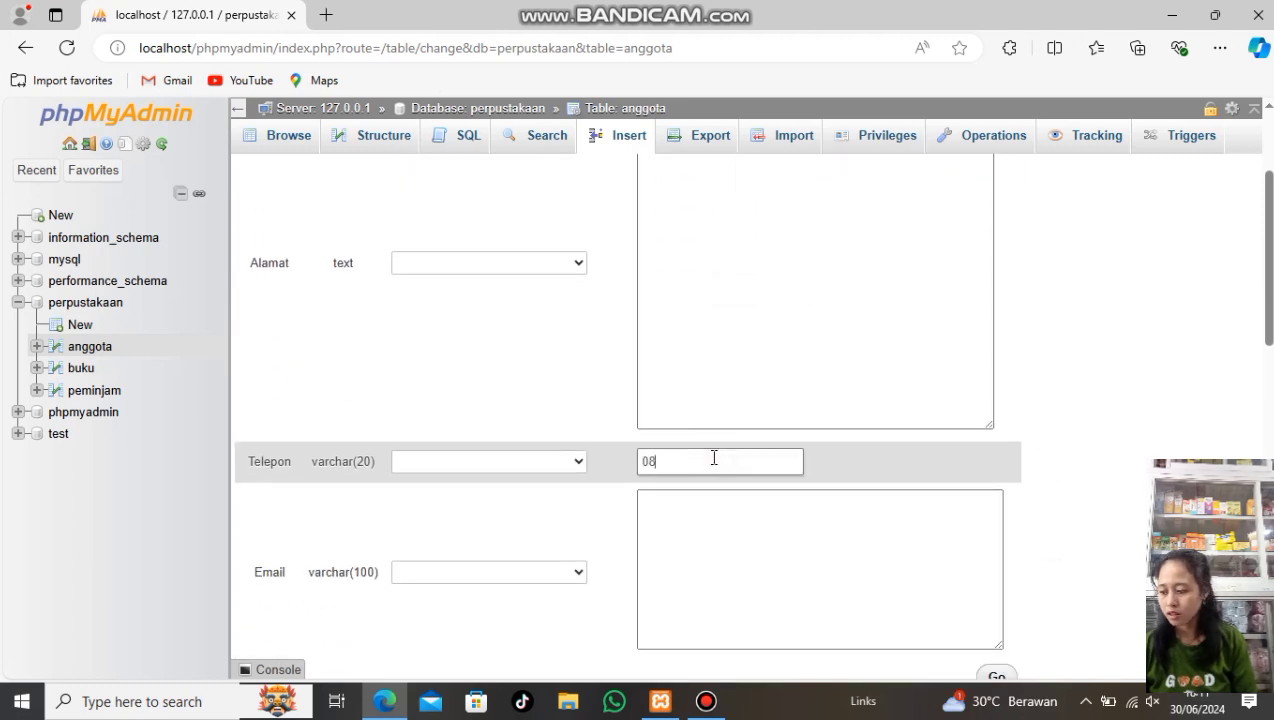
type("1234567890")
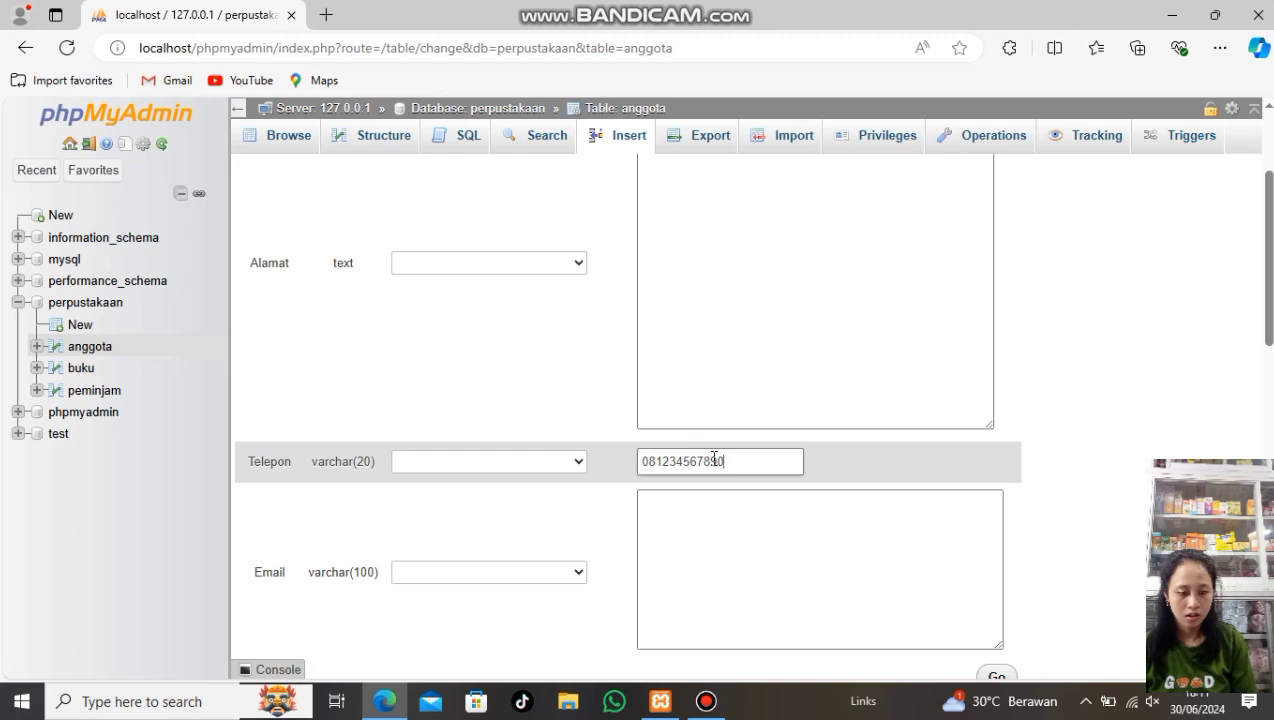
left_click(715, 511)
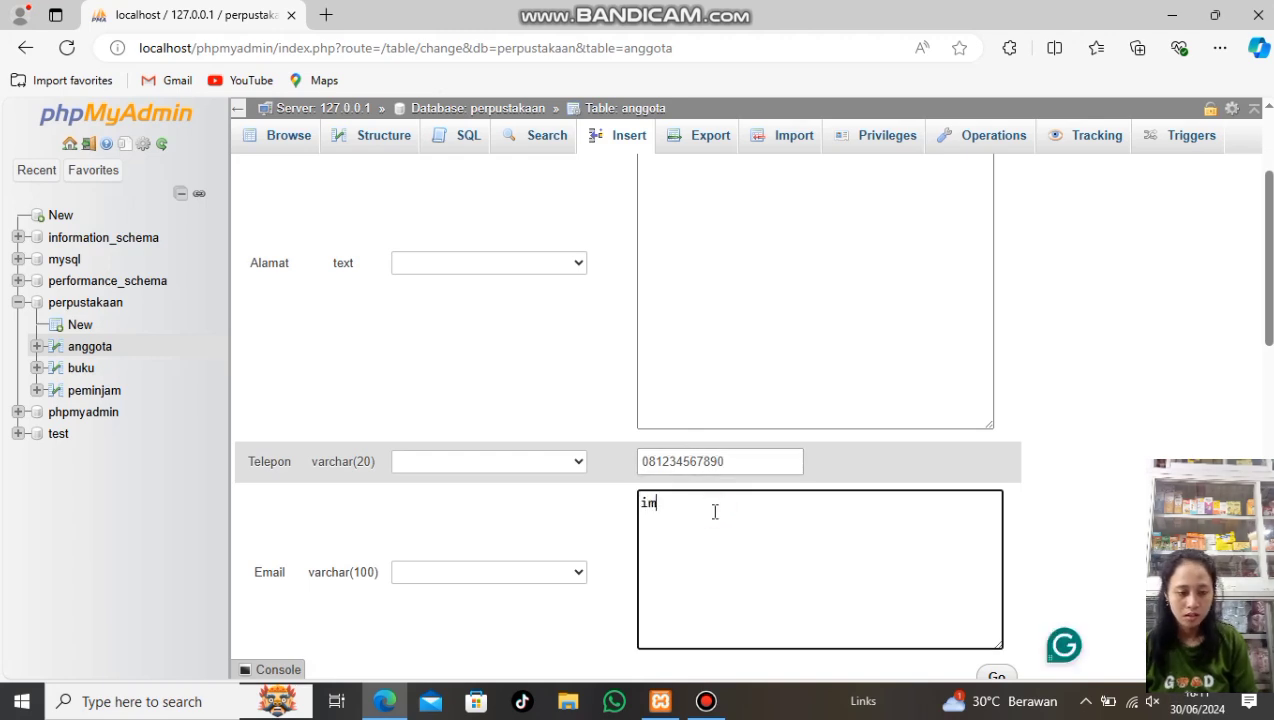
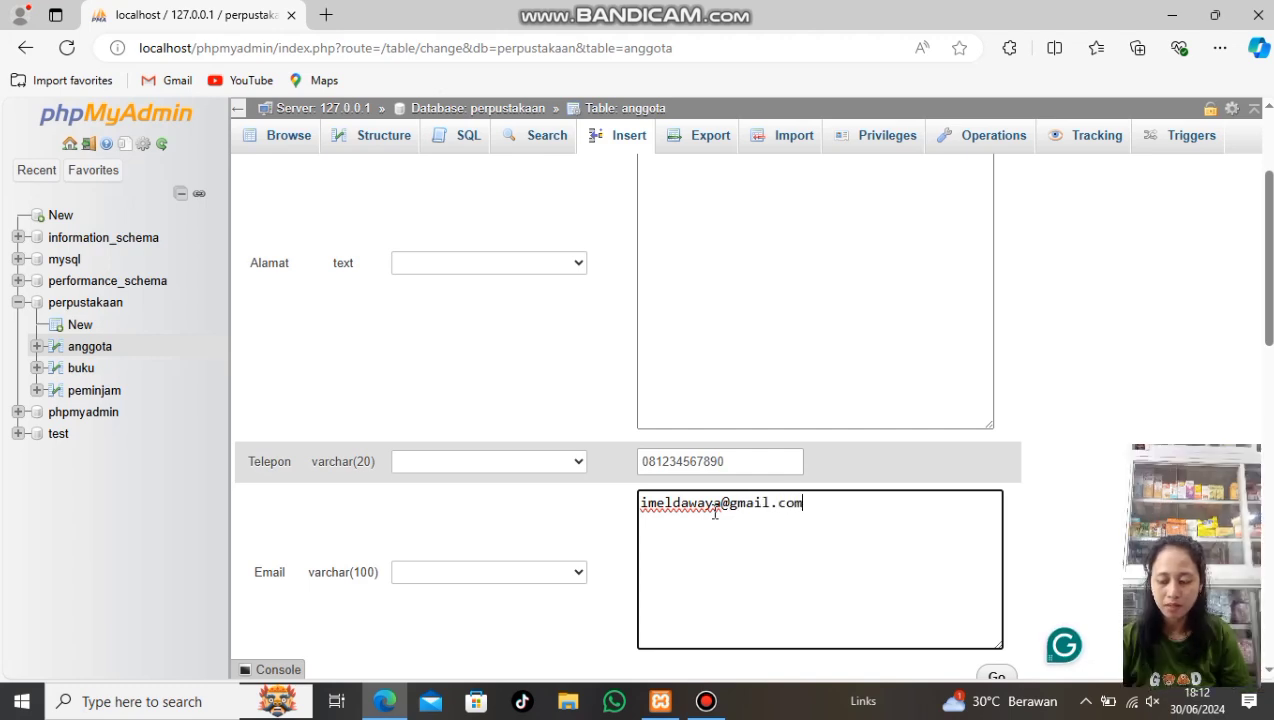
scroll(715, 512, "down", 3)
scroll(714, 518, "down", 1)
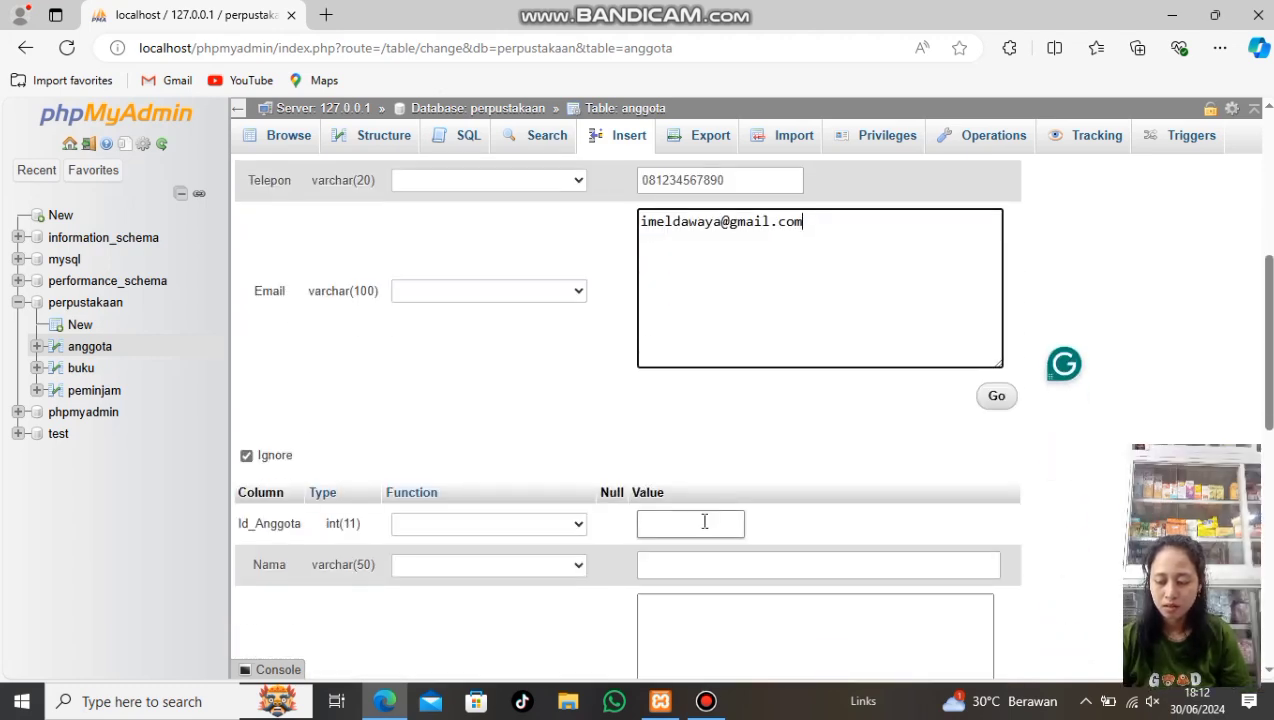
Remove the stray character from the e-mail, then enter second member ID 221 and the member's name
type("2")
left_click(700, 522)
left_click(822, 233)
key("BackSpace")
left_click(697, 521)
type("221")
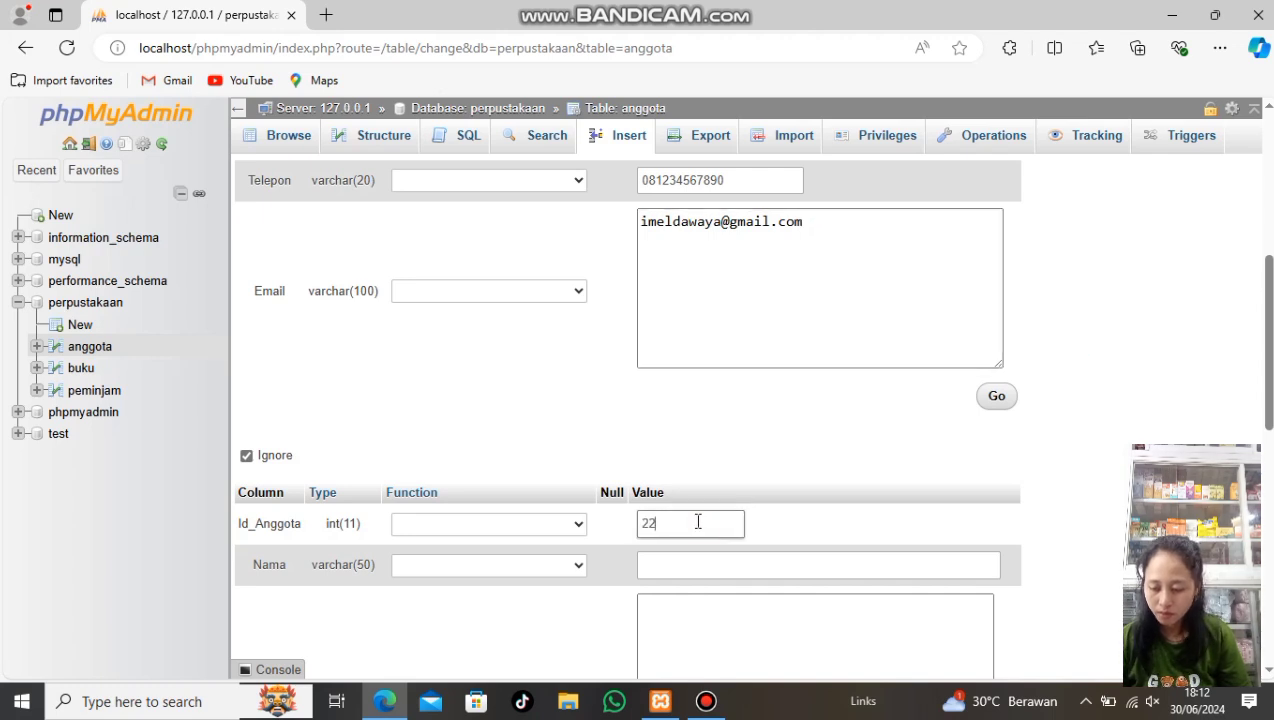
left_click(682, 565)
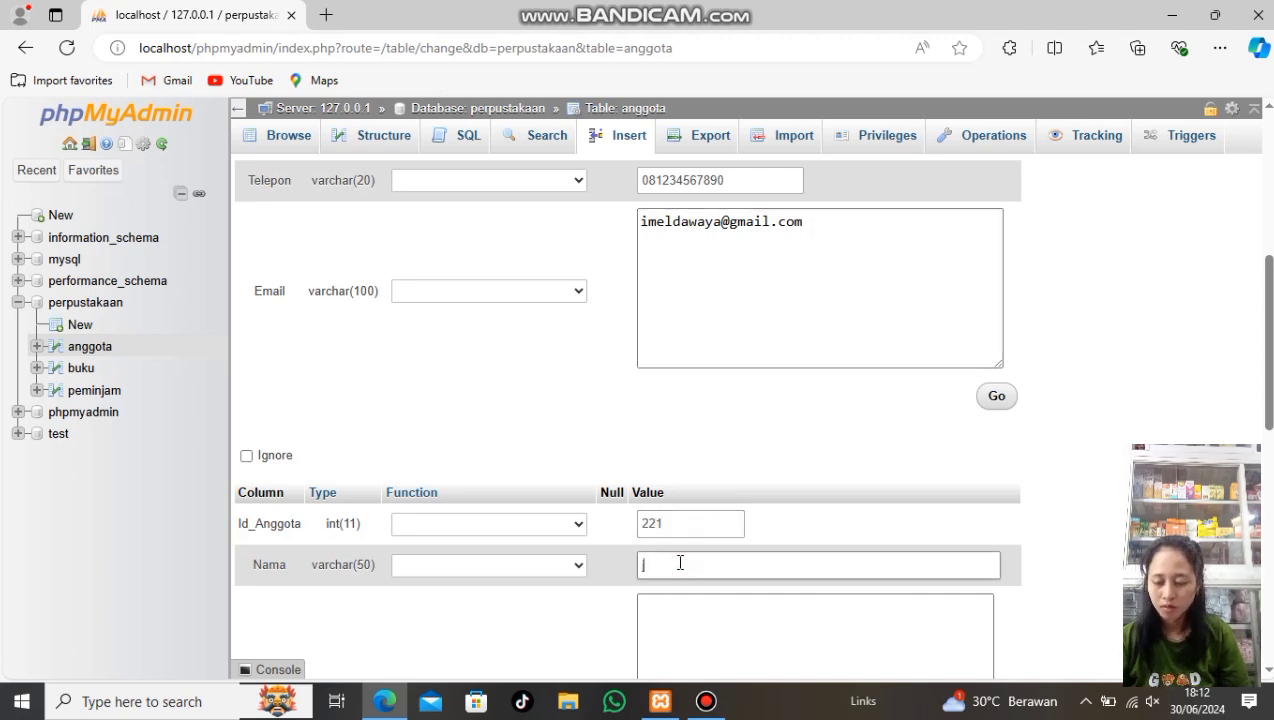
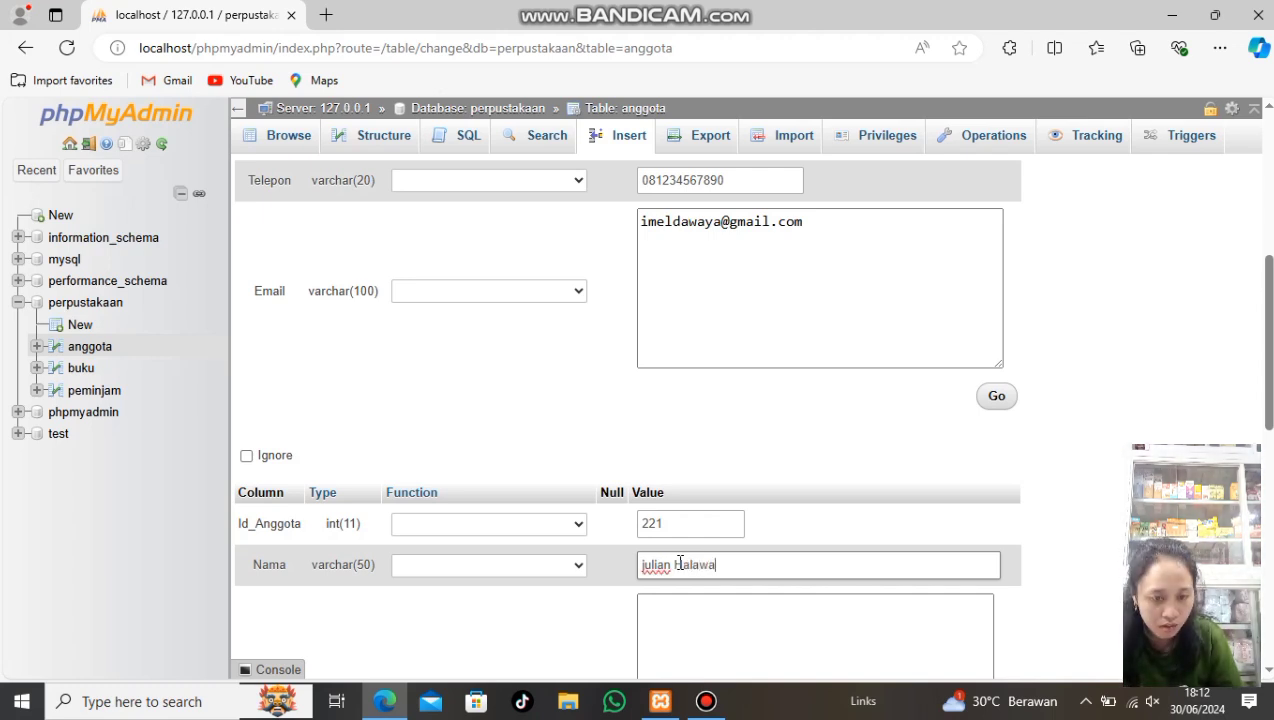
Enter the second member's street address, correcting the stray ampersand
scroll(714, 572, "down", 2)
left_click(731, 442)
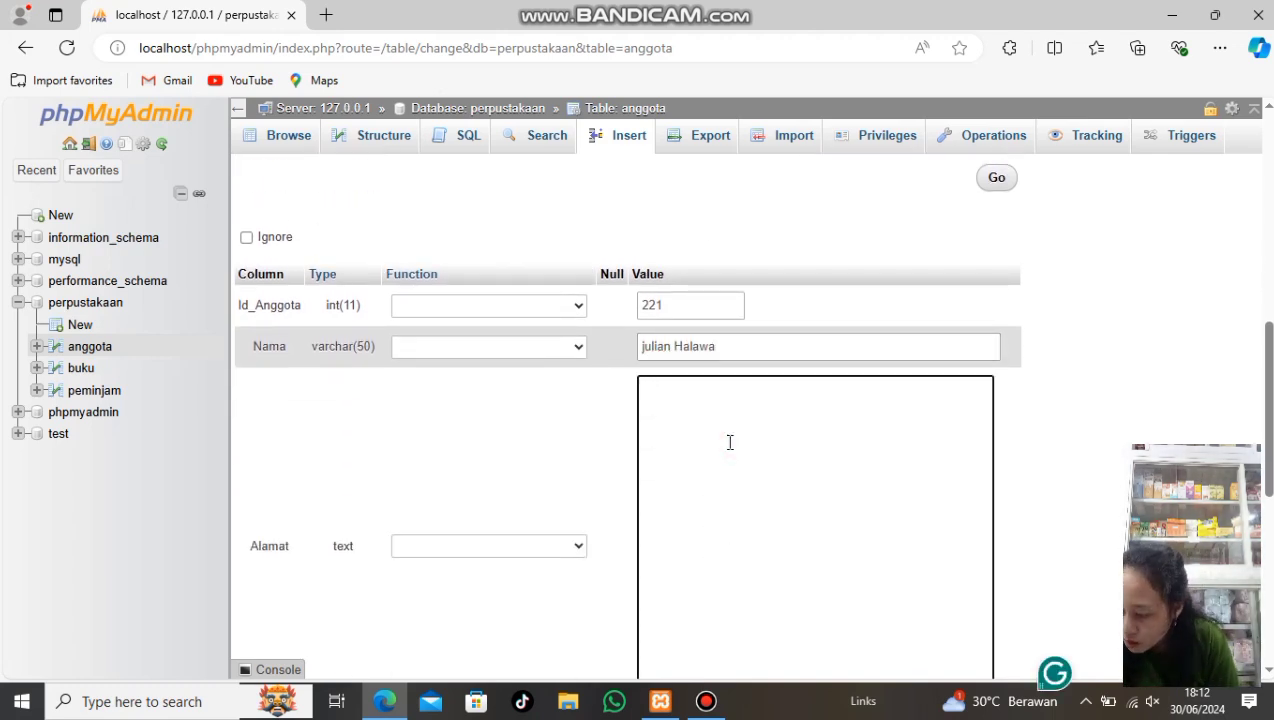
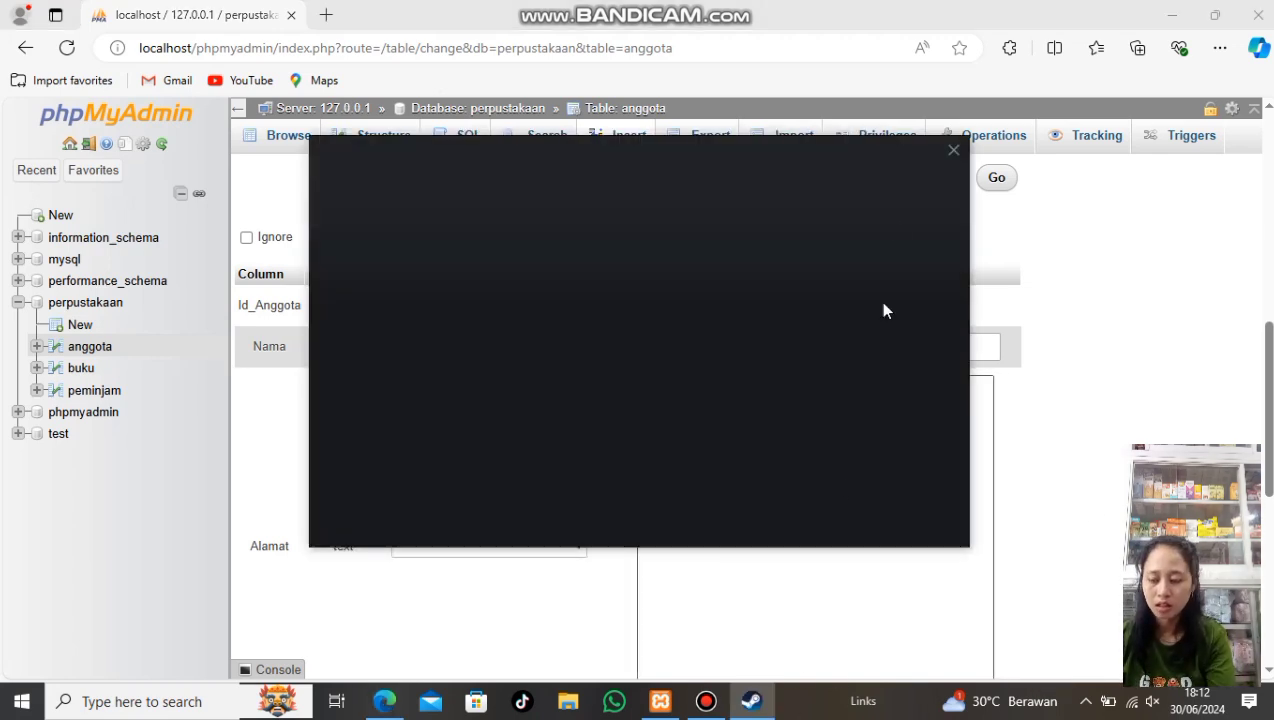
left_click(953, 152)
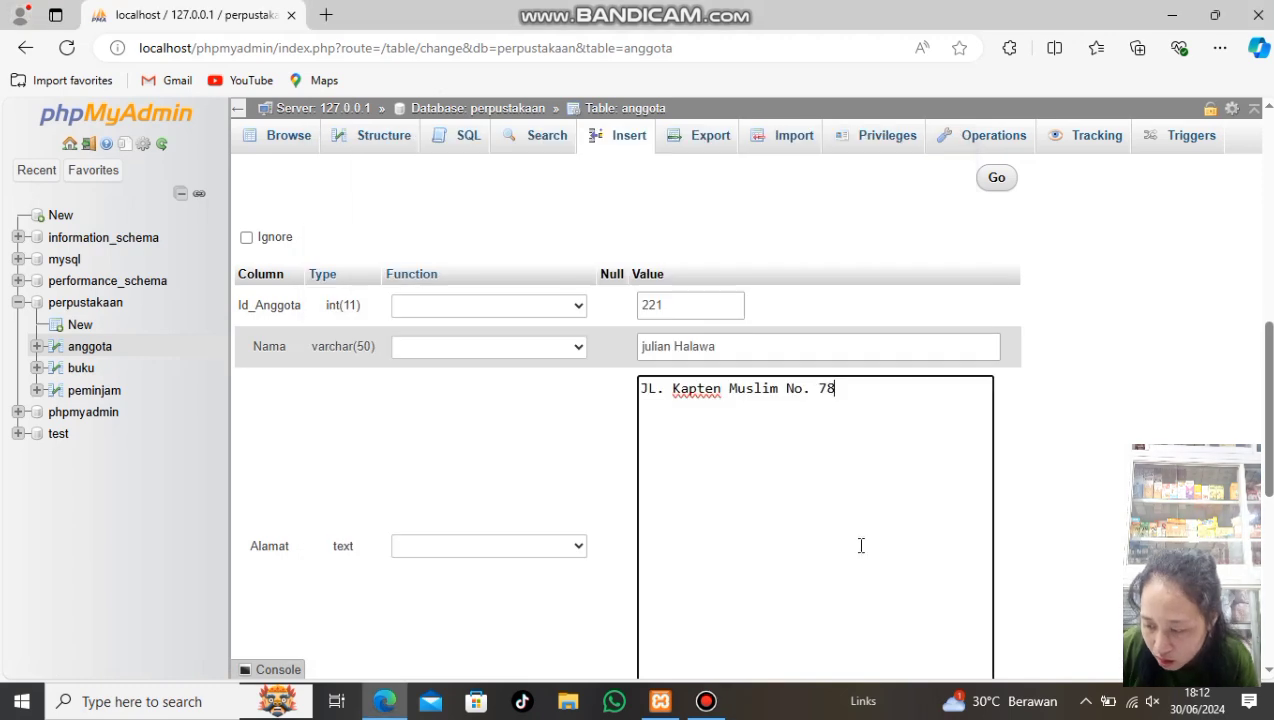
scroll(830, 511, "down", 2)
scroll(830, 511, "down", 2)
Enter the second member's phone number and e-mail address
left_click(748, 464)
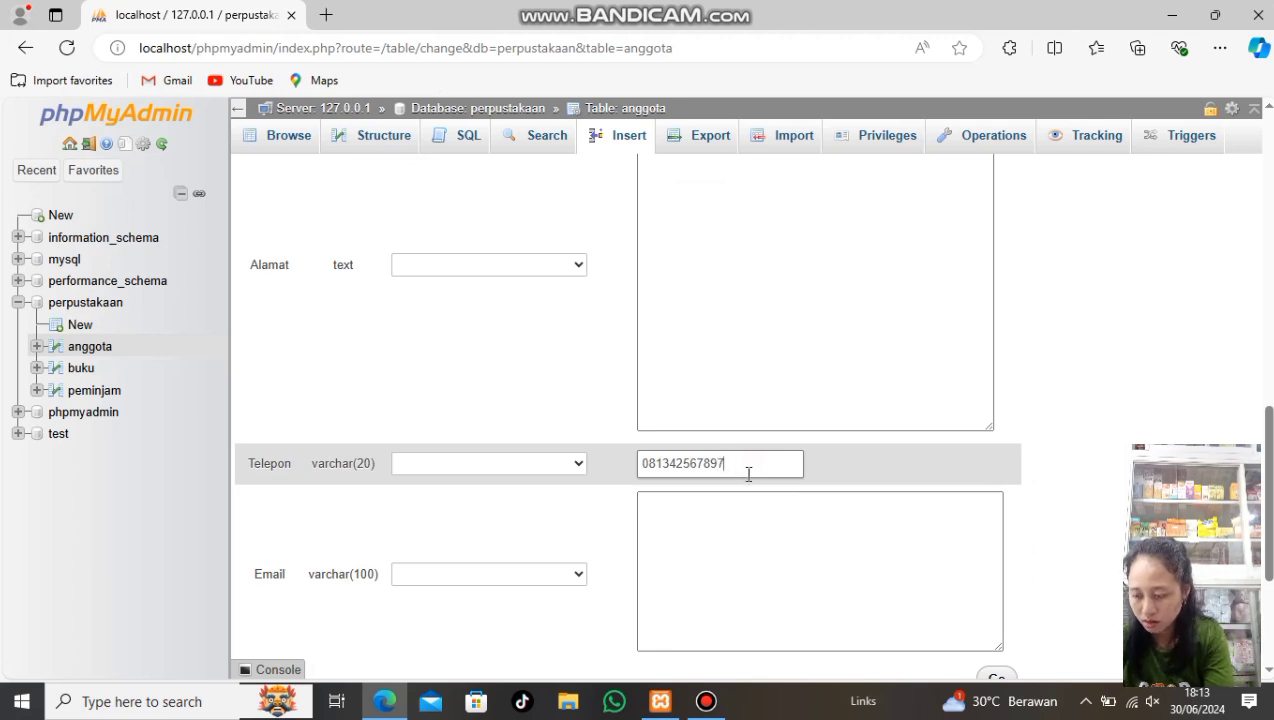
left_click(739, 536)
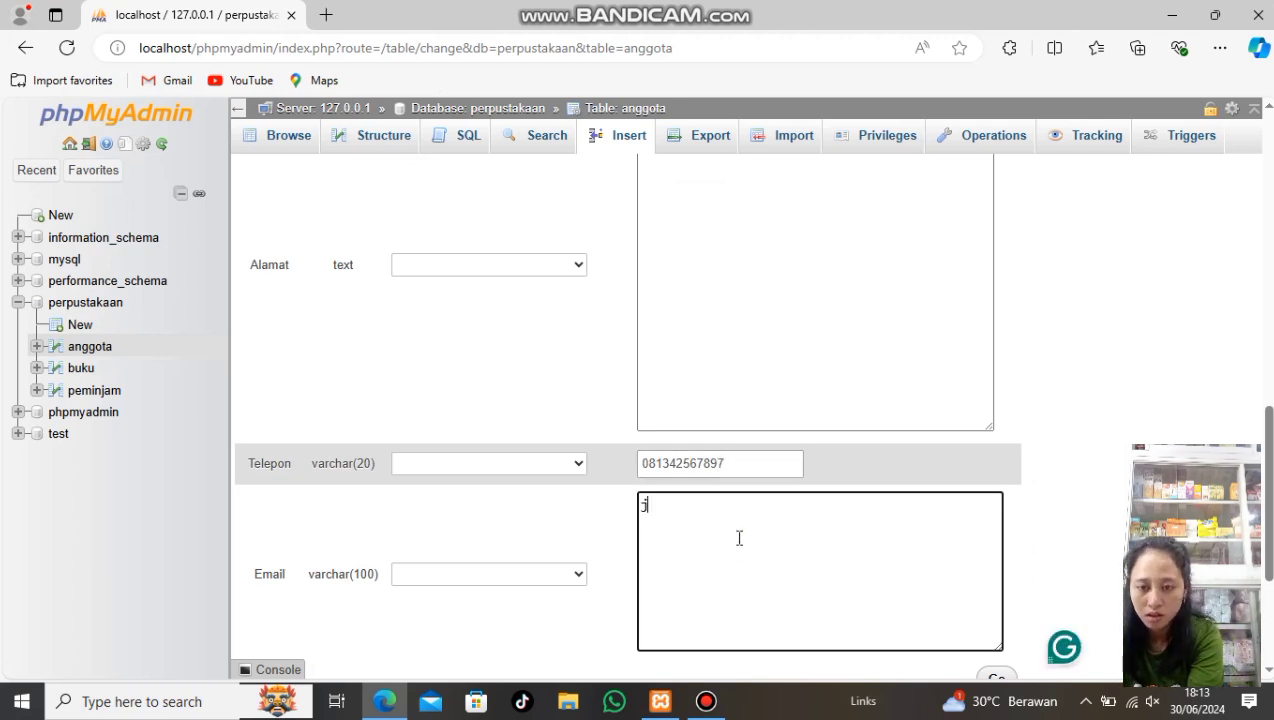
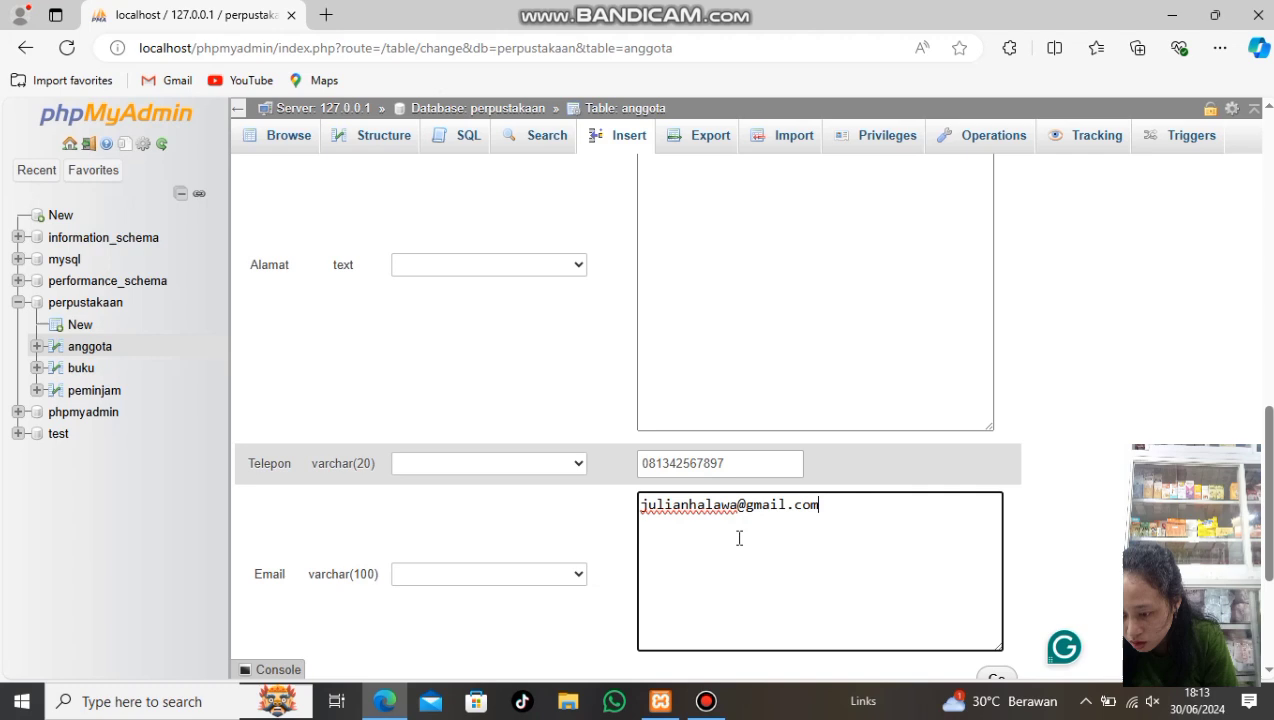
scroll(739, 538, "down", 3)
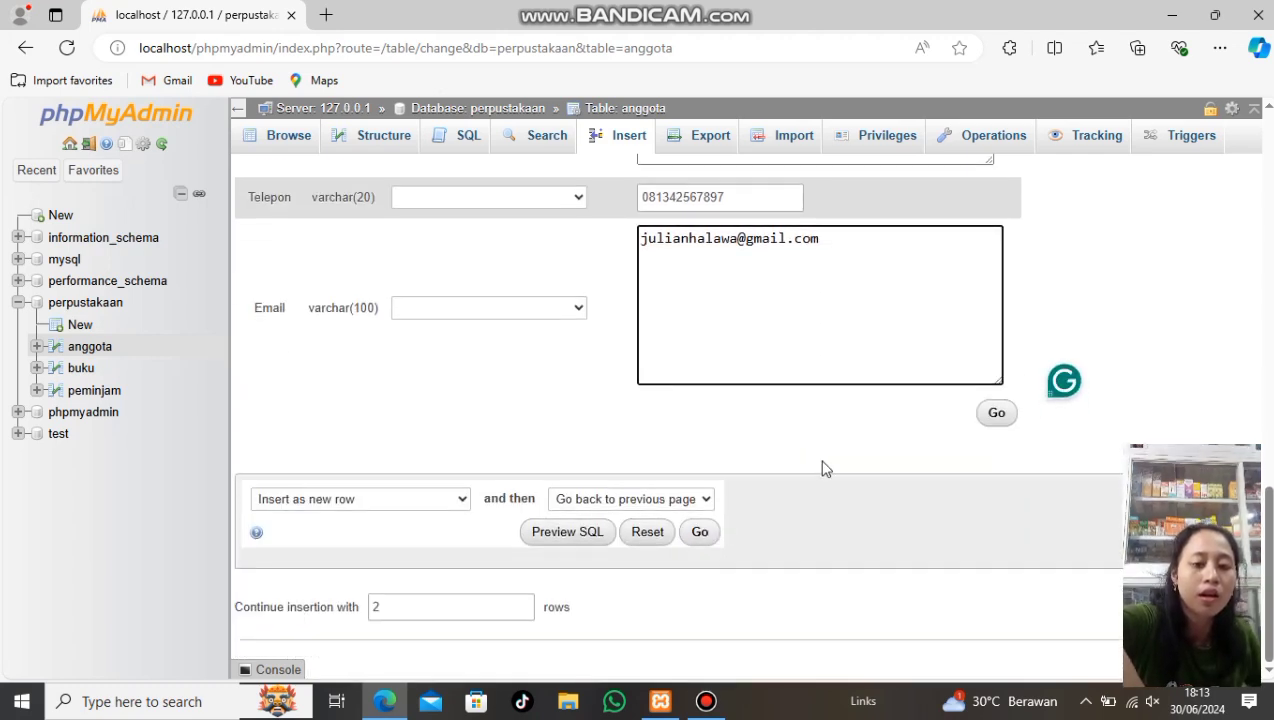
Save the two new member rows into the anggota table
left_click(996, 413)
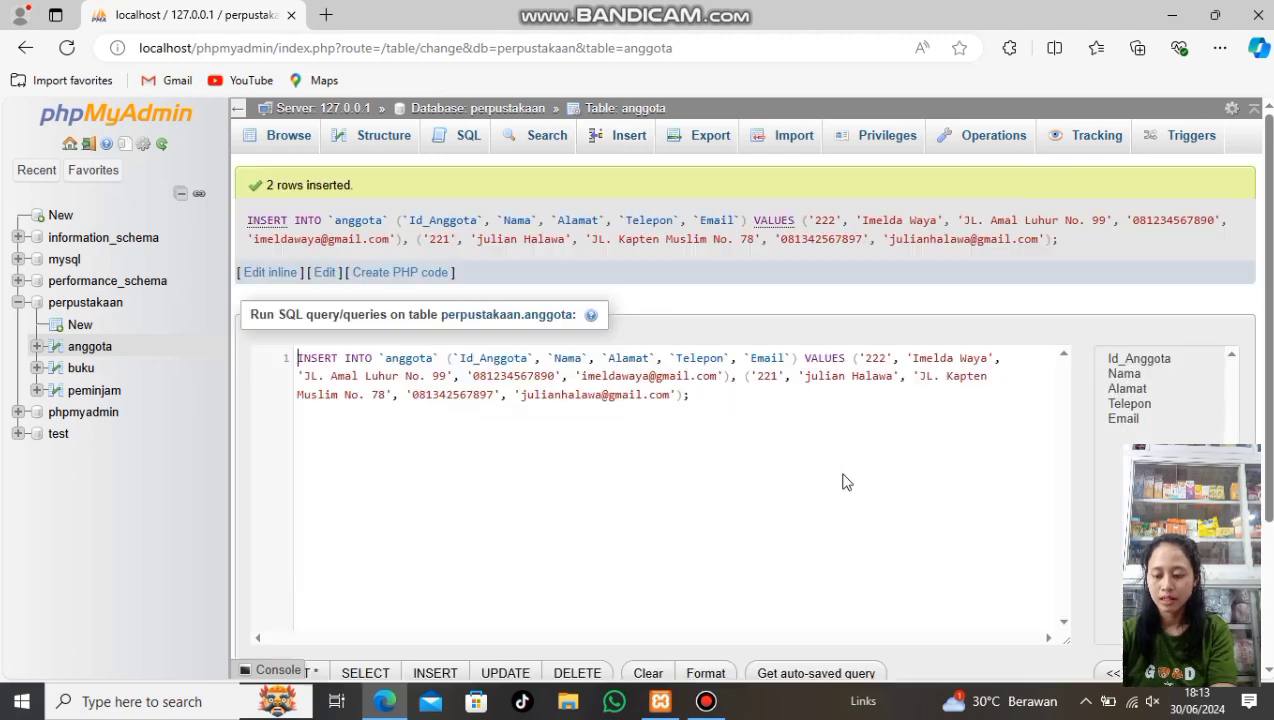
Open the still-empty peminjam table from the navigation tree
left_click(95, 391)
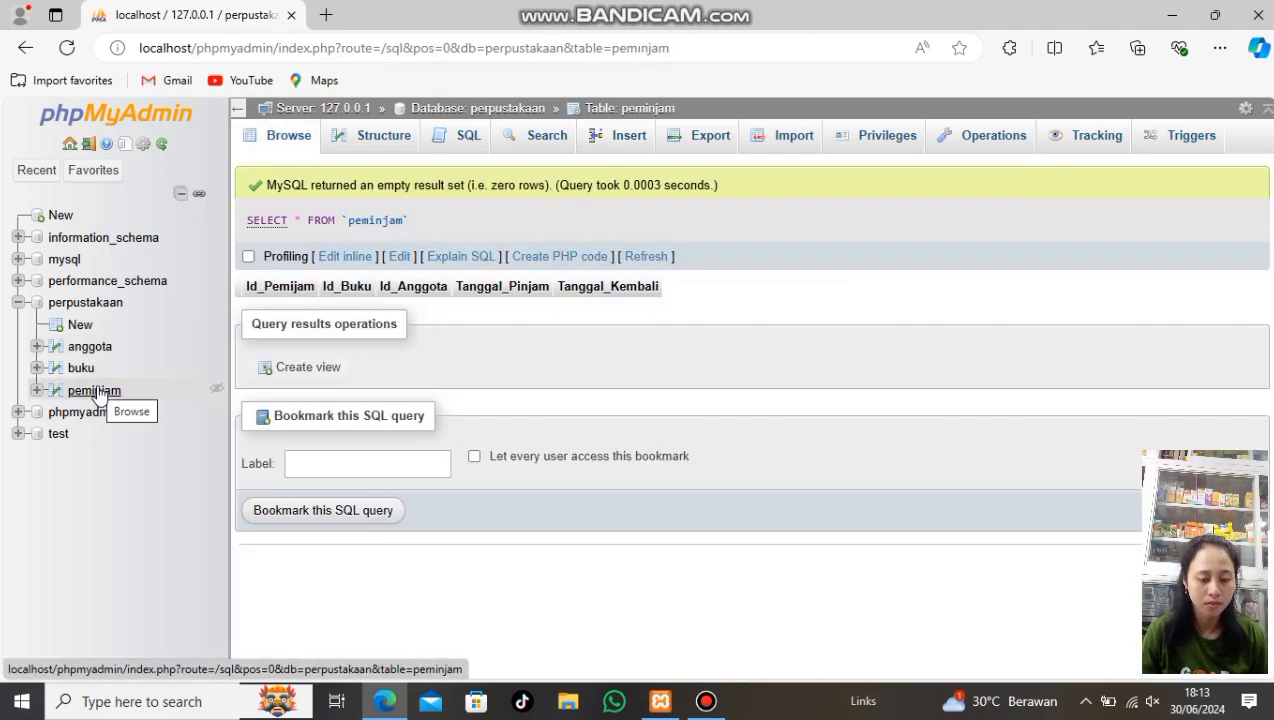
Start a peminjam loan row with Id_Pemijam 331, book 111 and member 222
left_click(612, 135)
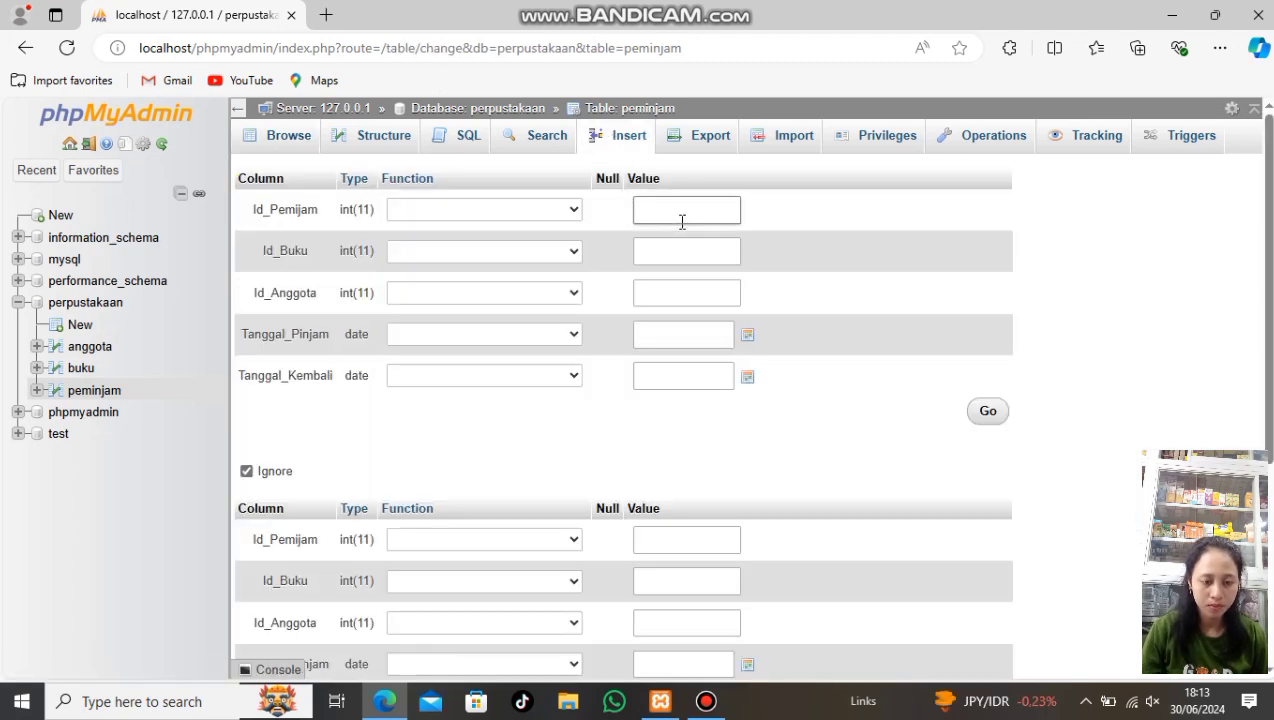
left_click(682, 220)
type("331")
left_click(680, 242)
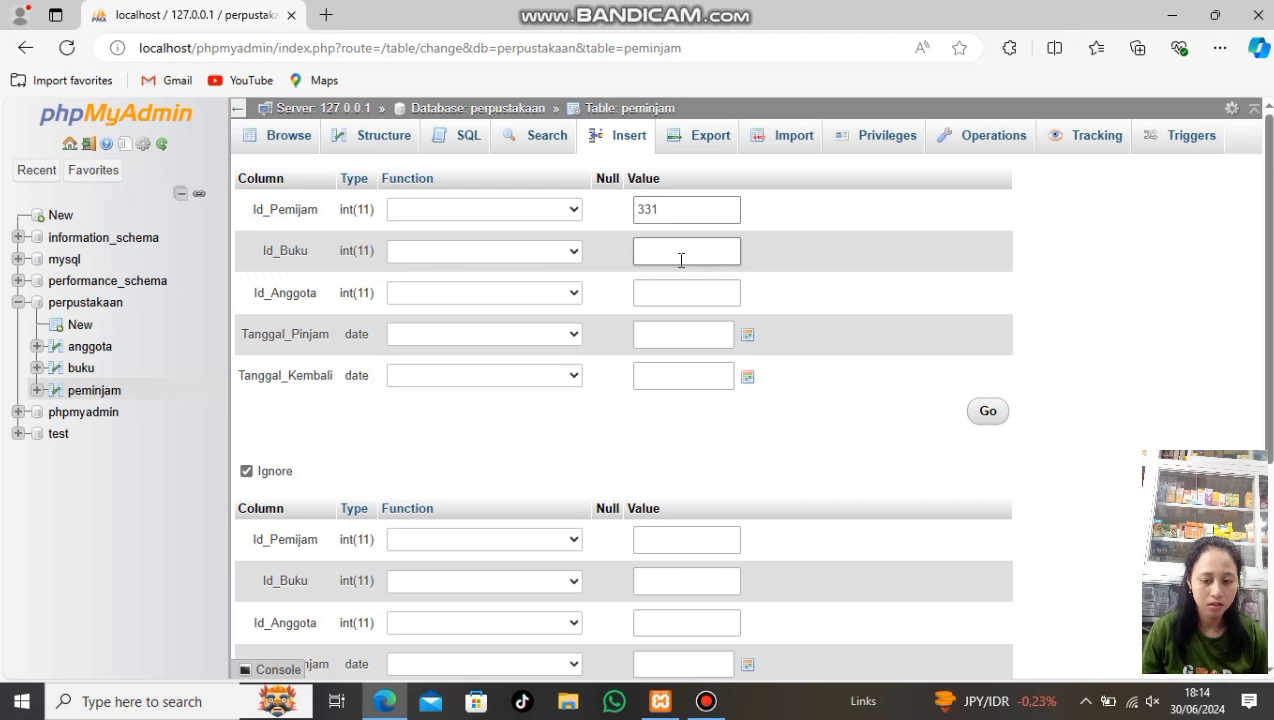
left_click(681, 255)
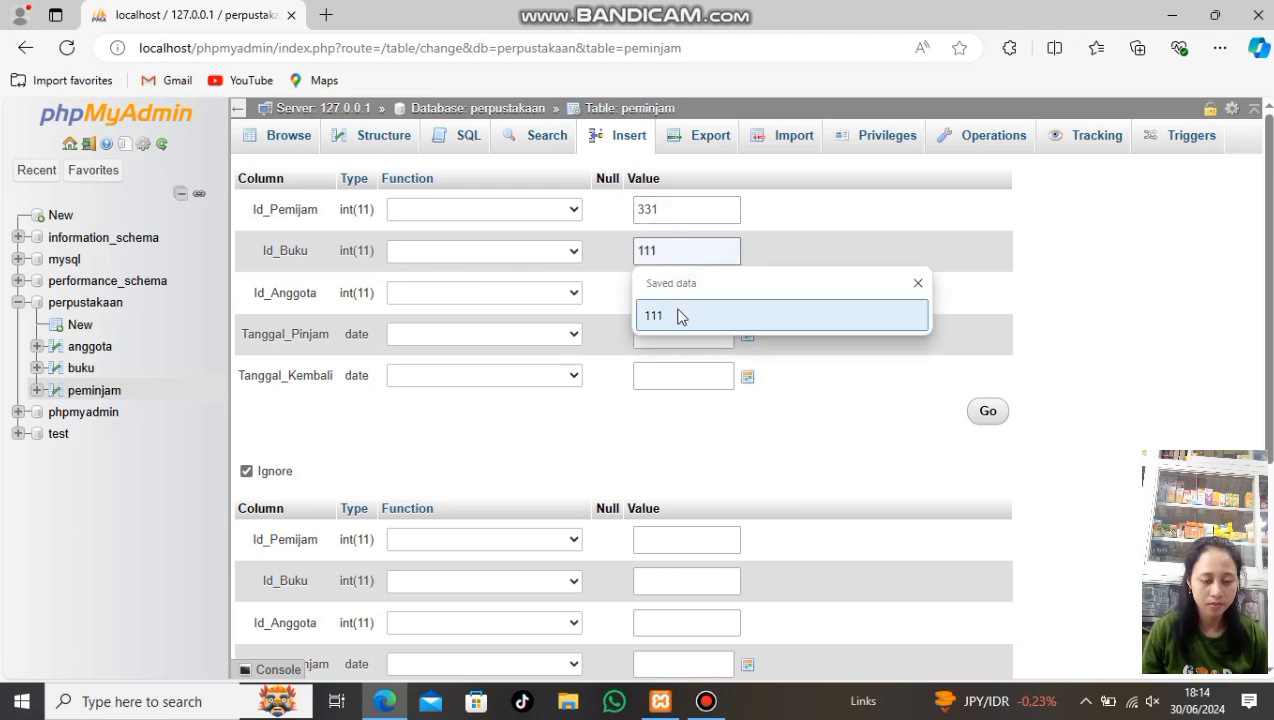
left_click(679, 316)
left_click(680, 290)
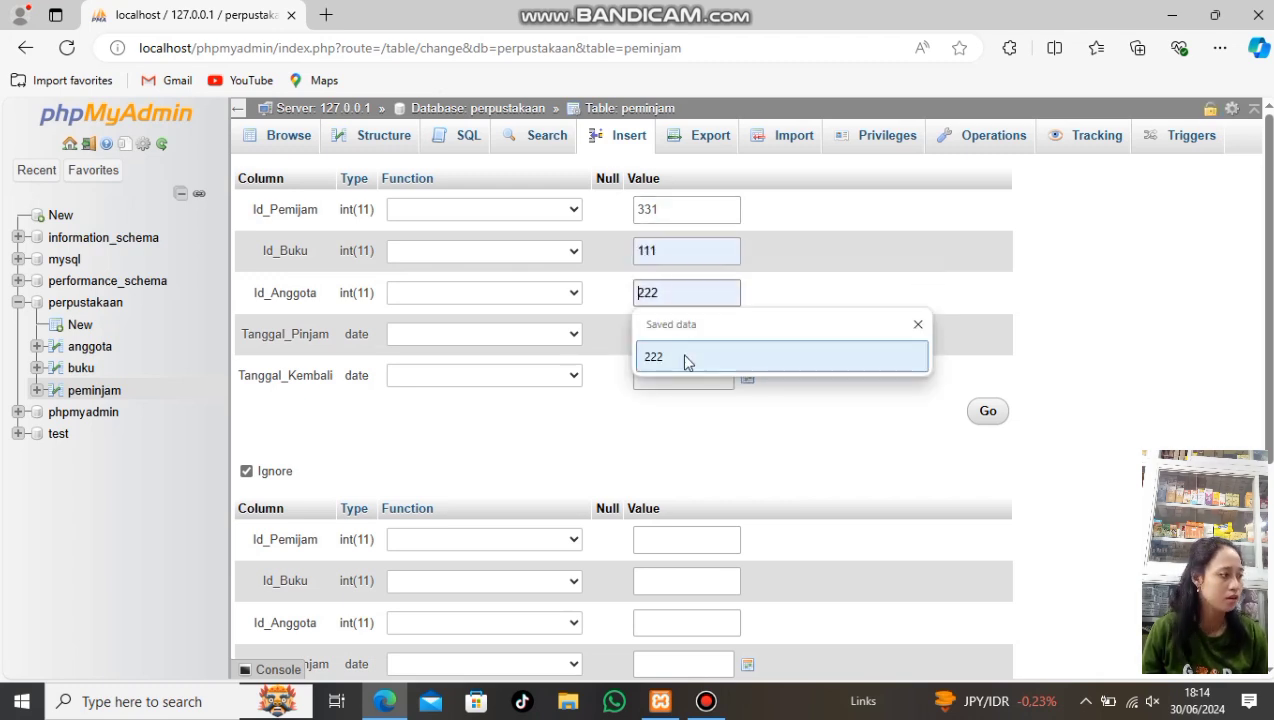
left_click(685, 358)
Set the loan's borrow date to 2024-06-27 and return date to 2024-06-30
left_click(748, 336)
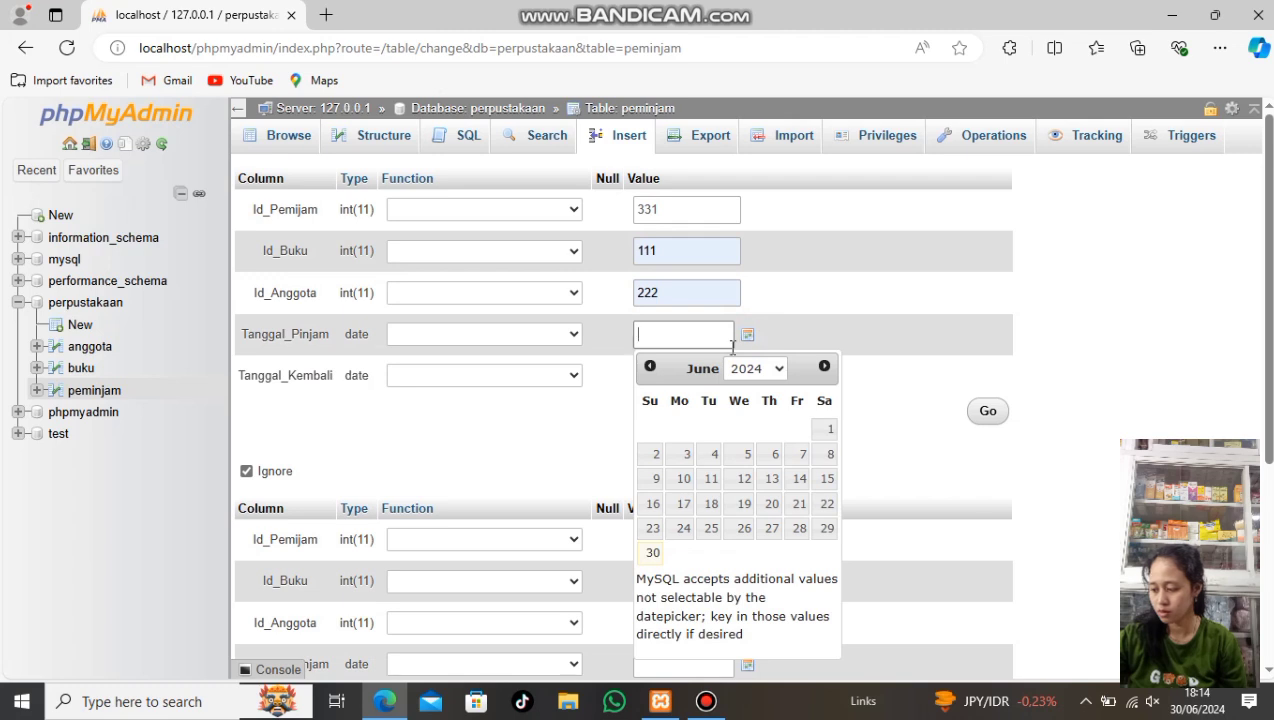
left_click(769, 532)
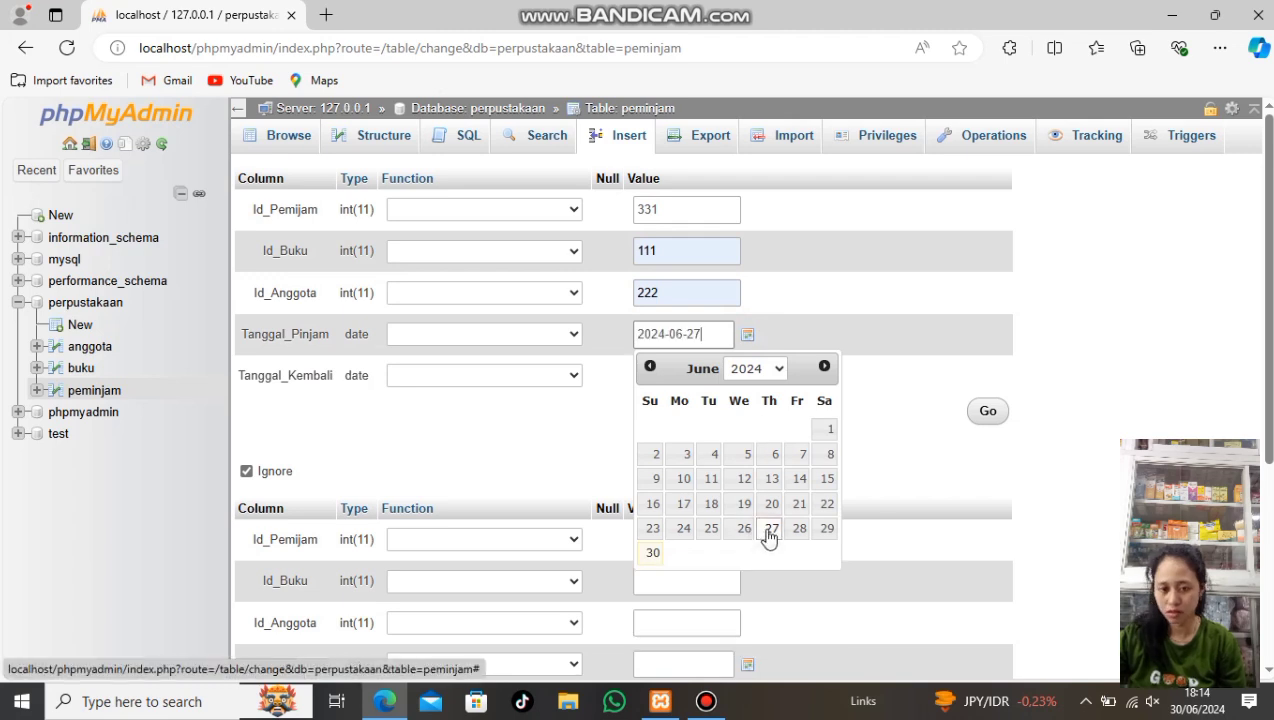
left_click(846, 375)
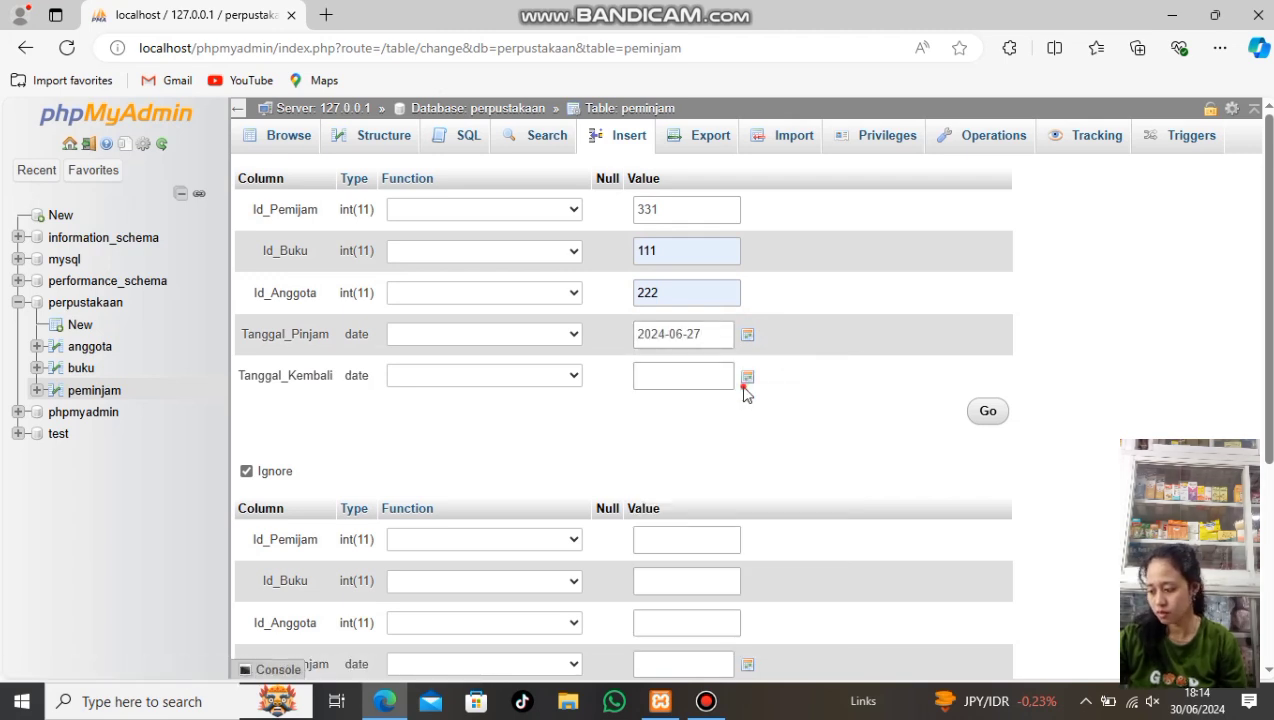
left_click(748, 377)
left_click(656, 594)
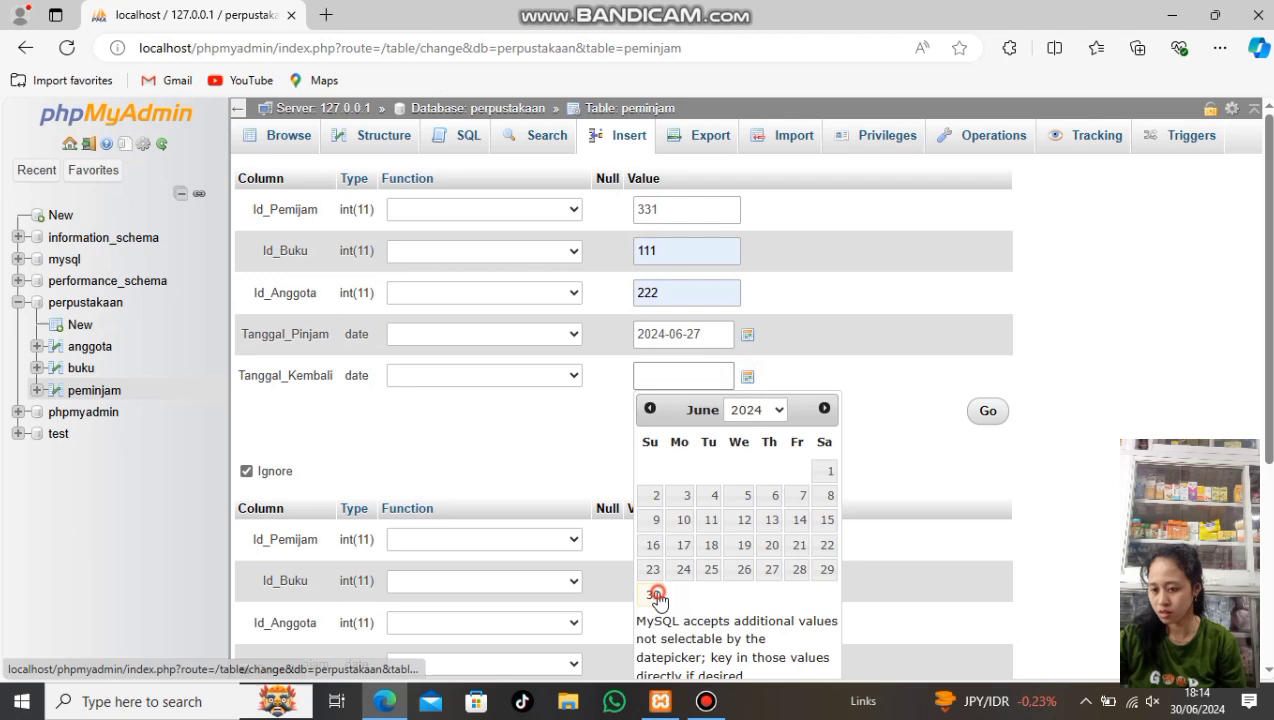
left_click(846, 433)
left_click(714, 545)
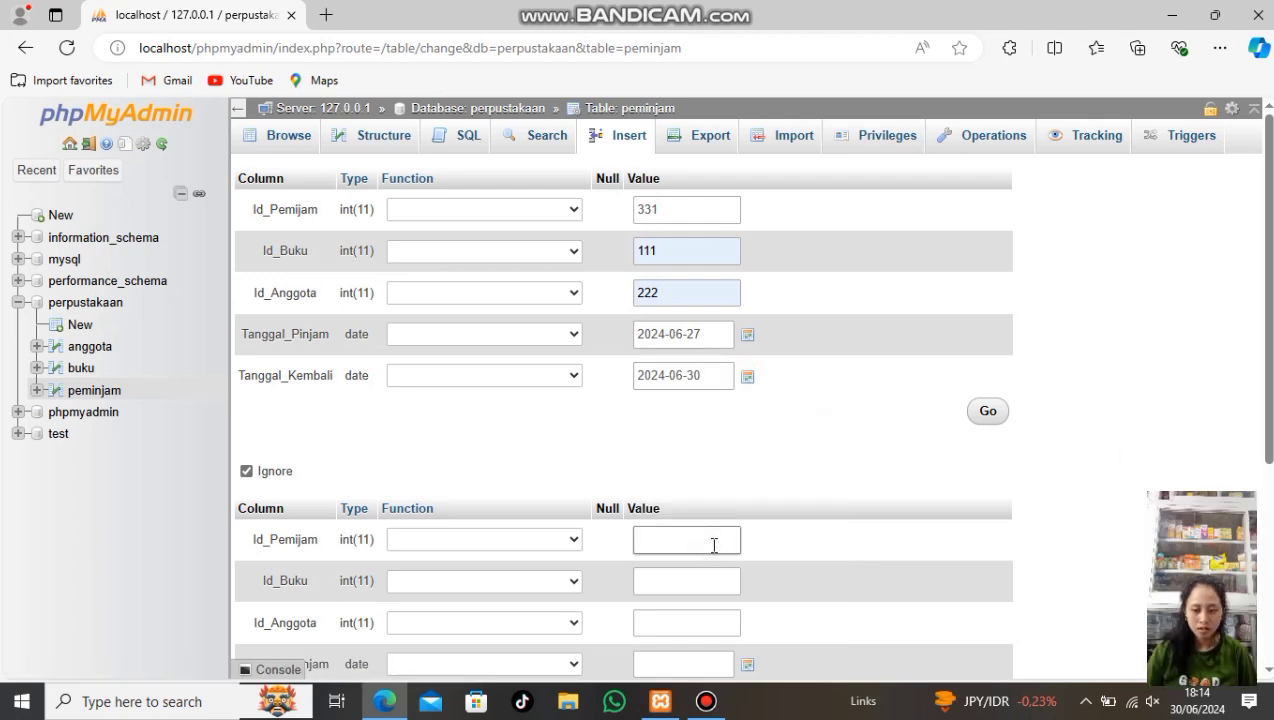
scroll(714, 530, "down", 1)
scroll(712, 535, "up", 1)
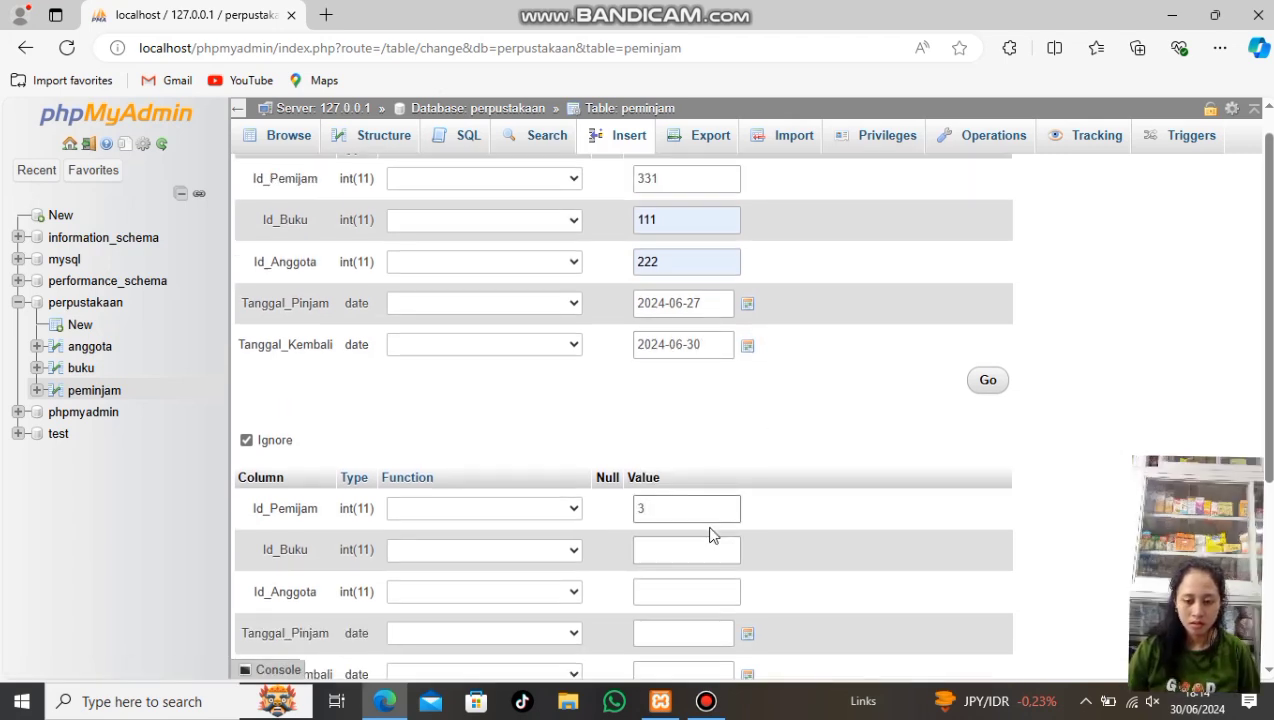
Fill the second loan row with book 112 and member 221 from the suggestions
left_click(708, 549)
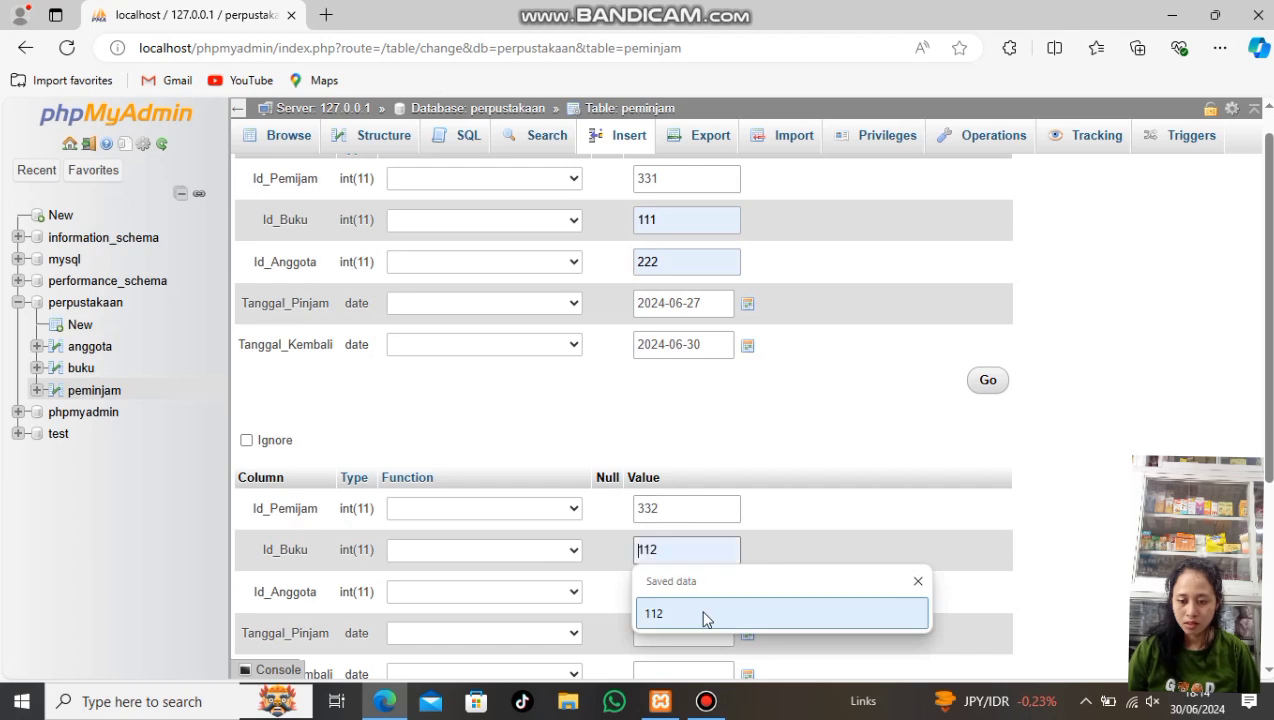
left_click(702, 611)
scroll(702, 600, "down", 1)
left_click(699, 561)
left_click(682, 620)
scroll(682, 590, "down", 2)
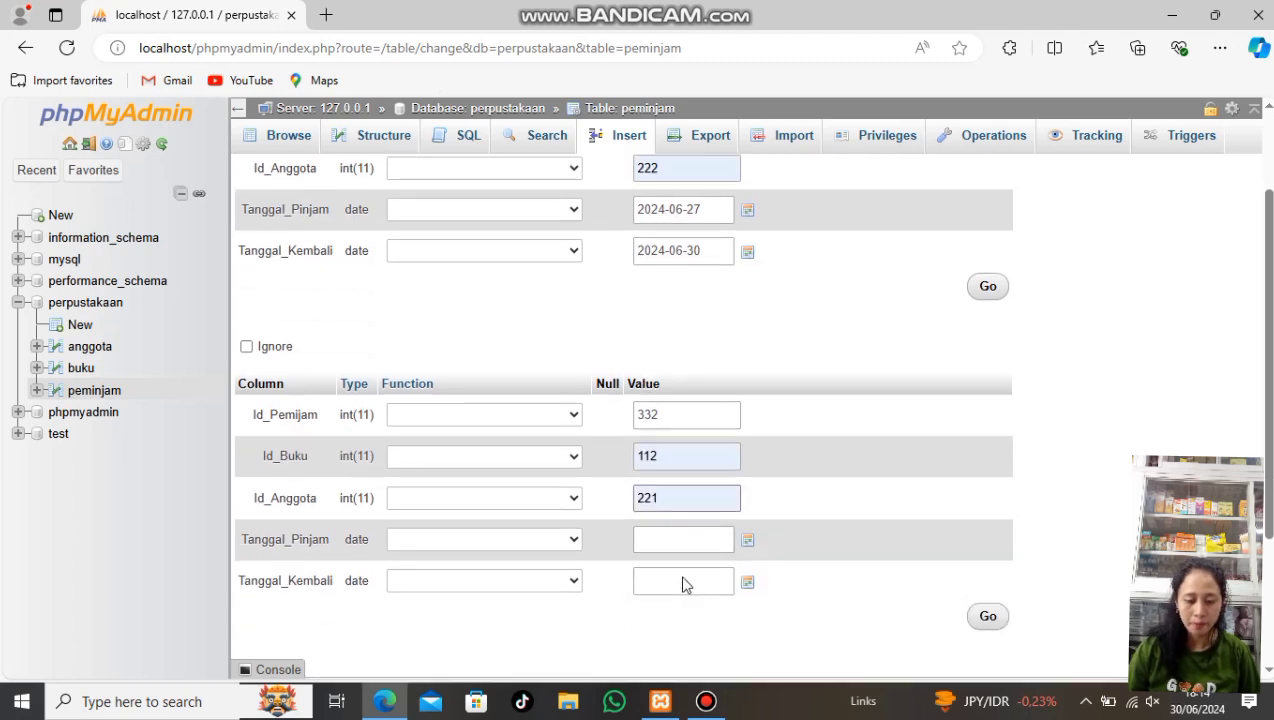
Set the second loan's dates to 2024-06-18 through 2024-07-01 and save both loans
left_click(748, 540)
left_click(711, 458)
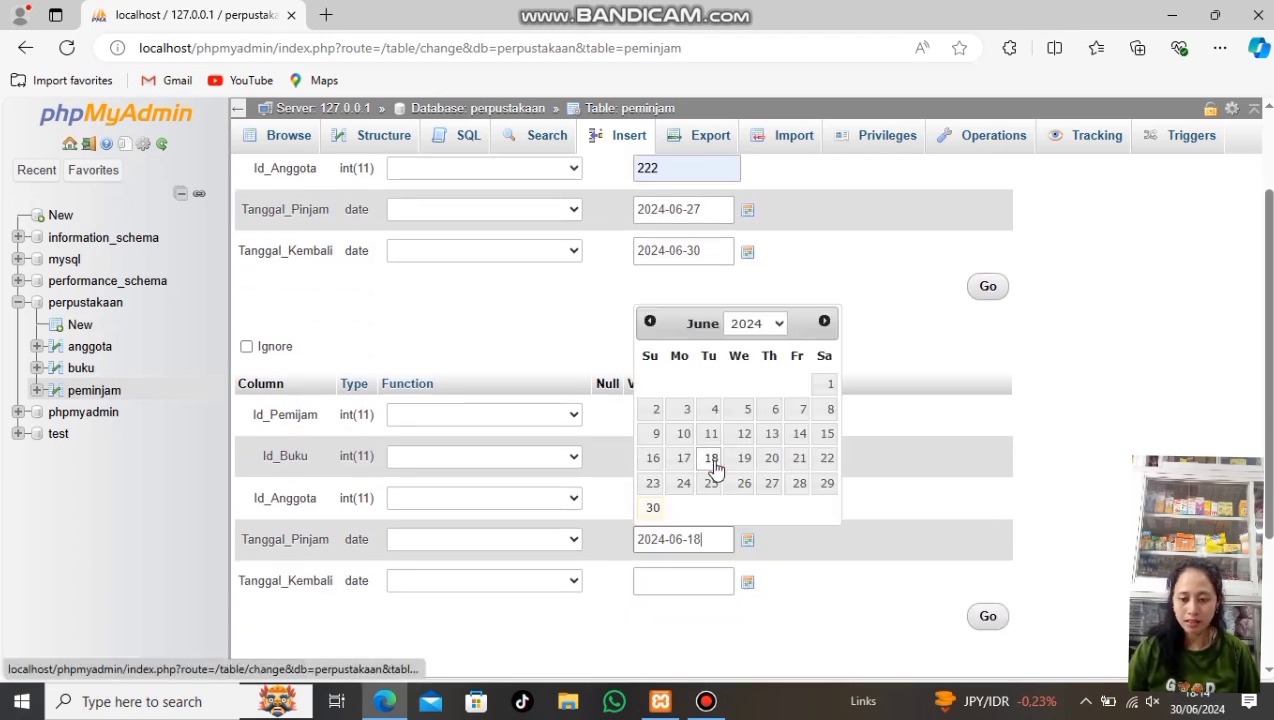
left_click(748, 583)
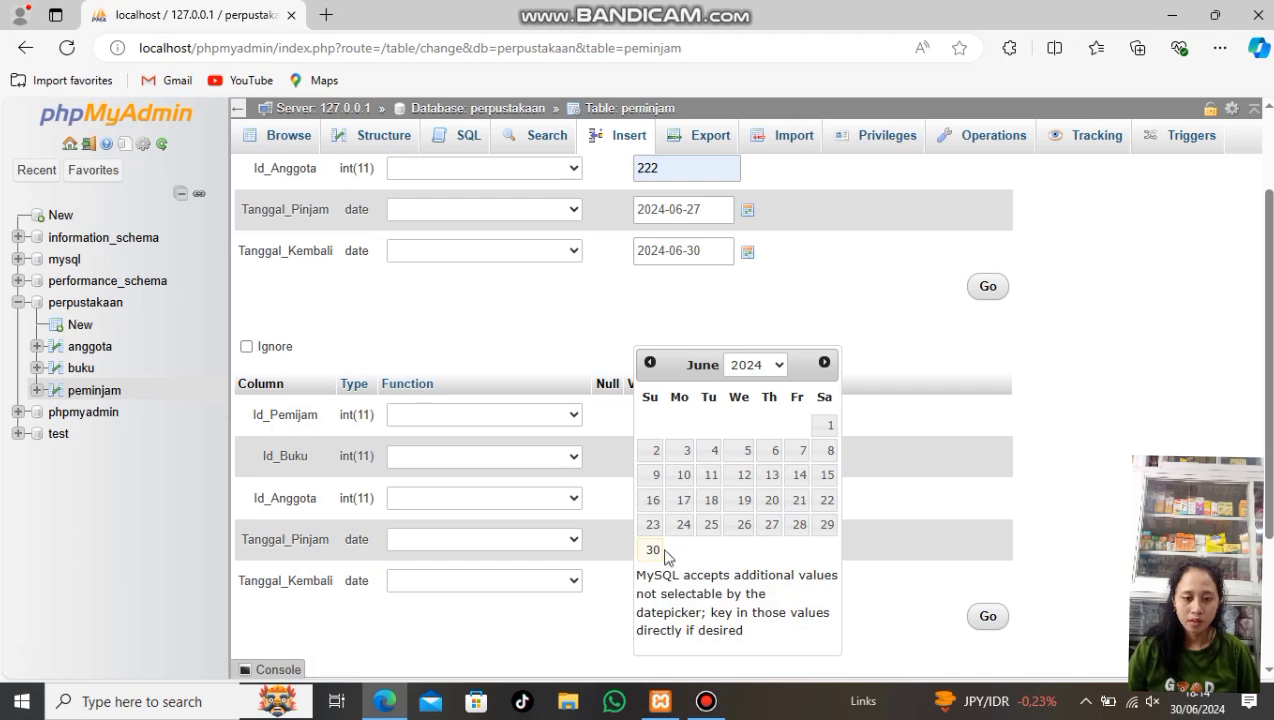
left_click(824, 362)
left_click(683, 427)
scroll(822, 626, "down", 2)
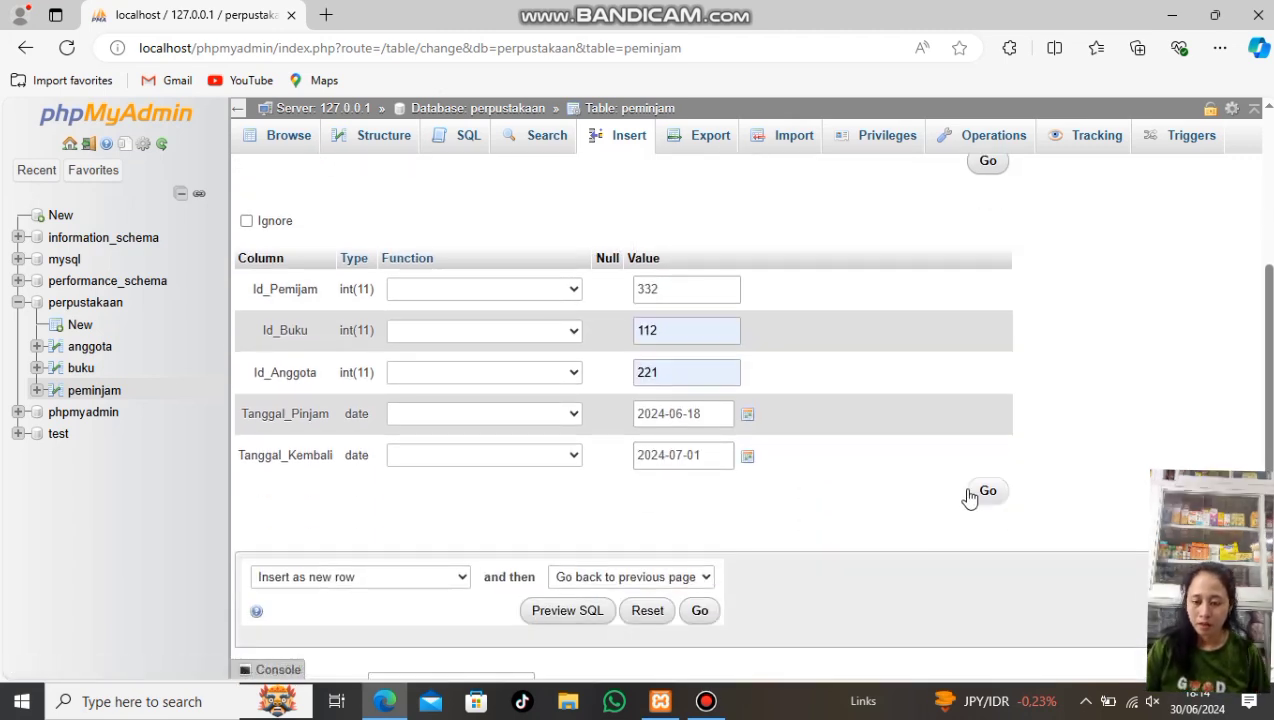
left_click(975, 498)
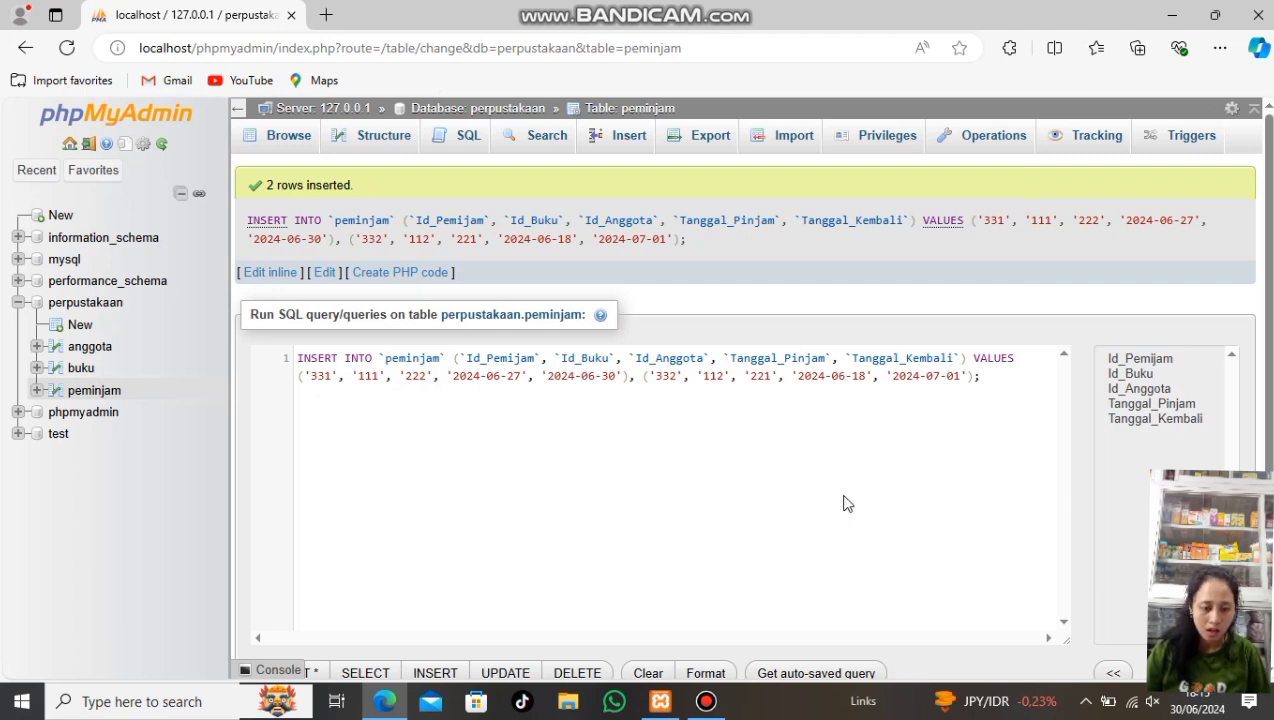
Search peminjam for borrow date 2024-06-25 and return date 2024-06-30, yielding no rows
left_click(545, 136)
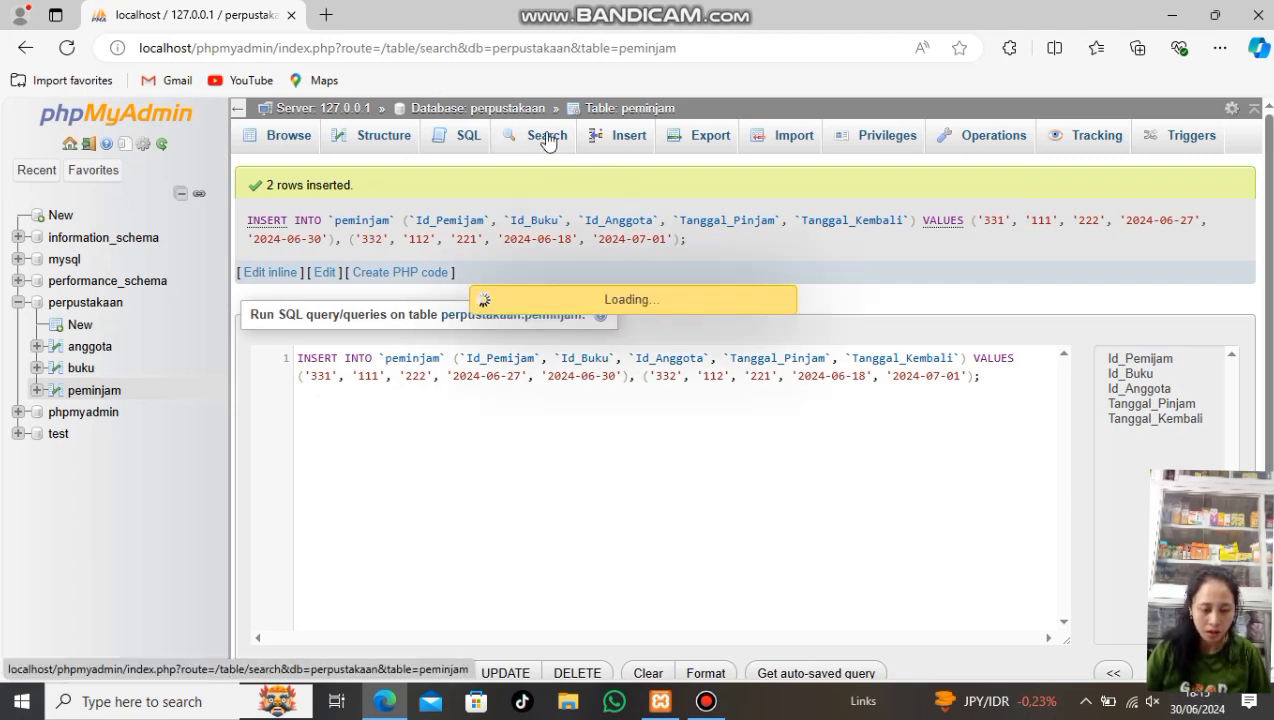
left_click(577, 291)
left_click(575, 291)
left_click(636, 288)
left_click(649, 321)
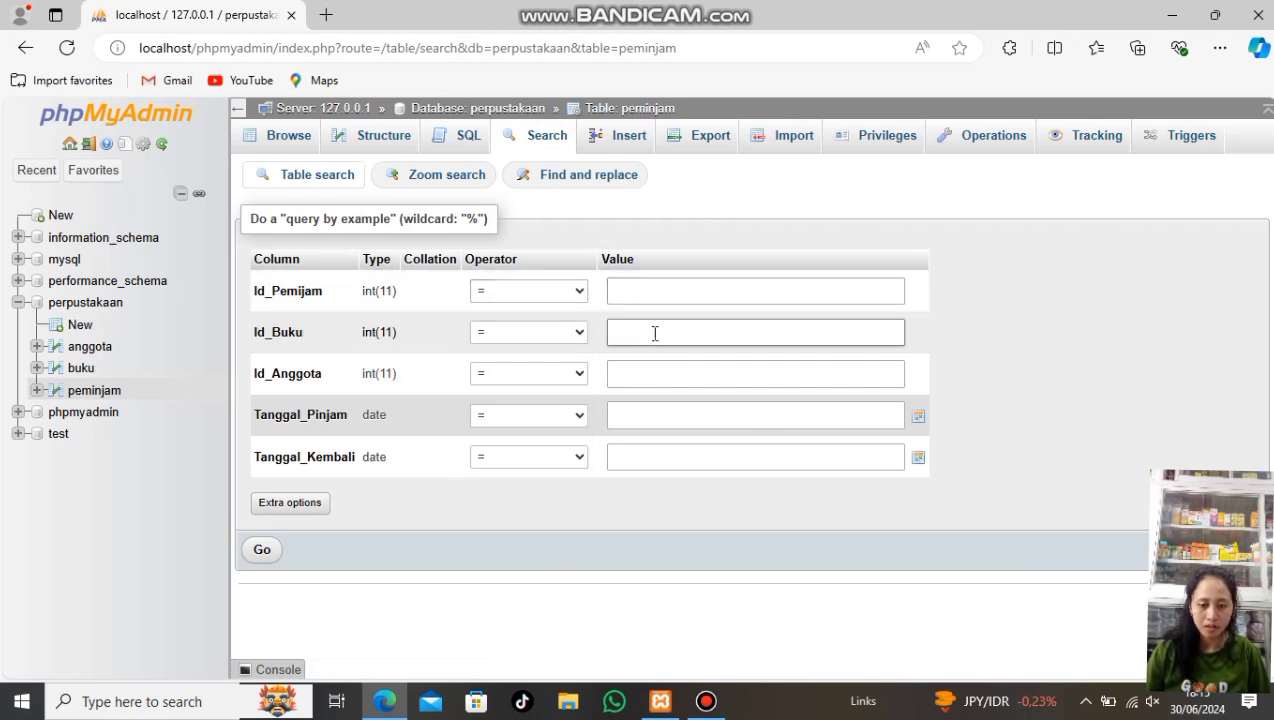
left_click(918, 416)
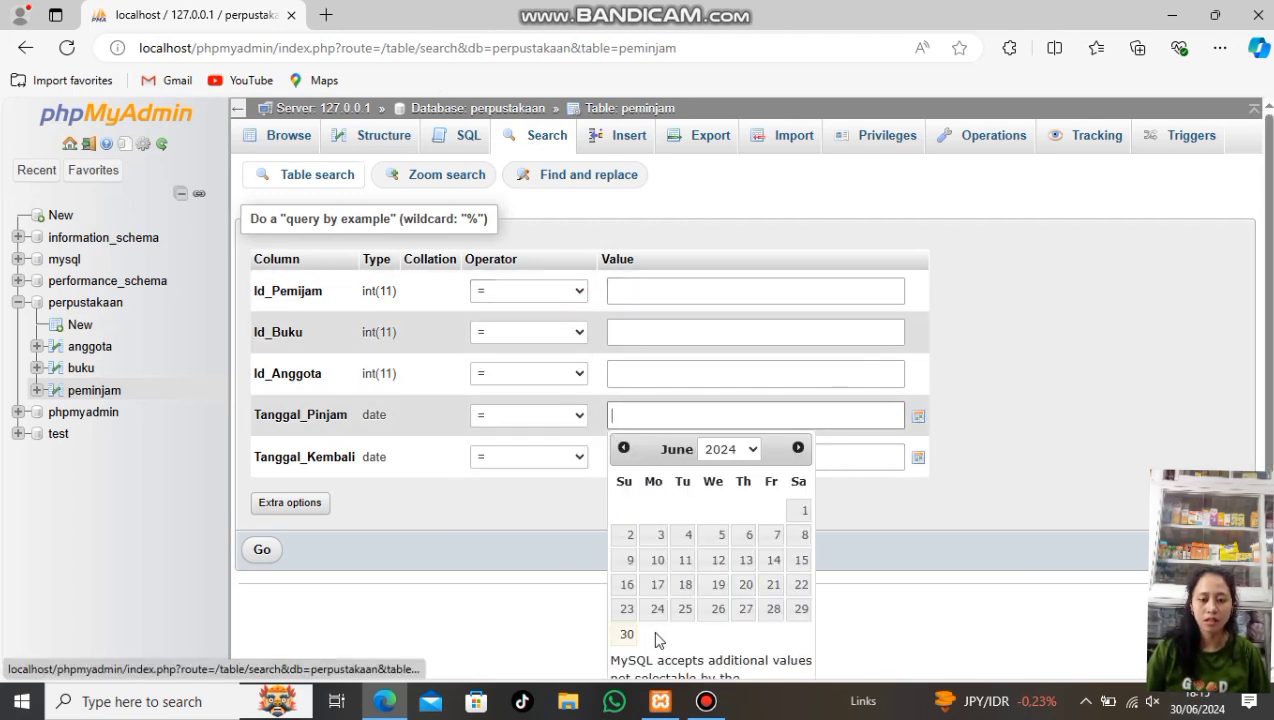
left_click(684, 609)
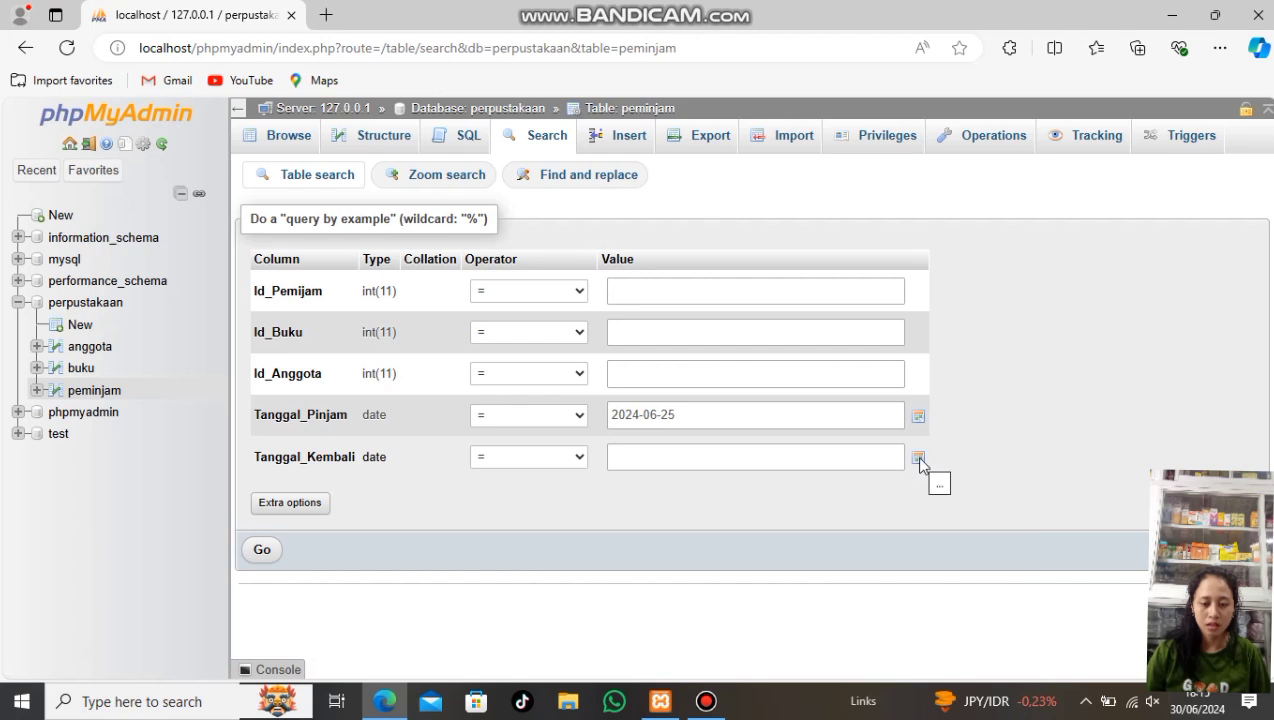
left_click(918, 457)
left_click(629, 423)
left_click(261, 549)
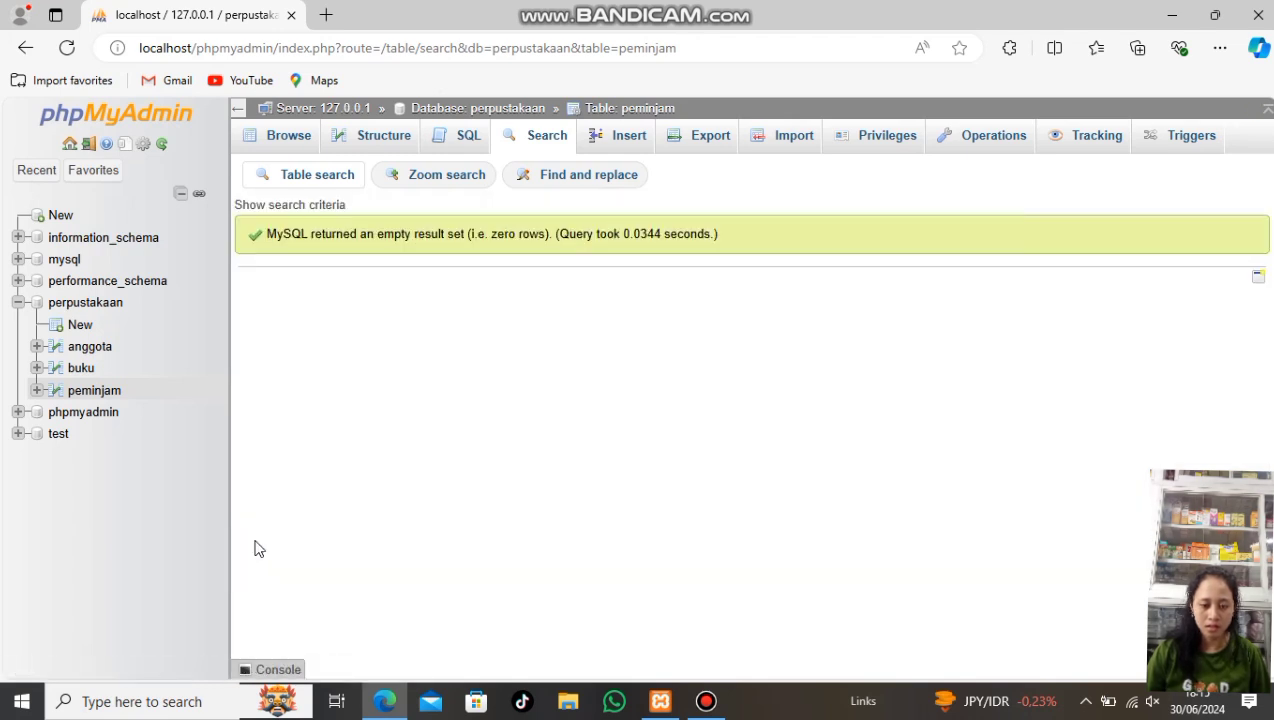